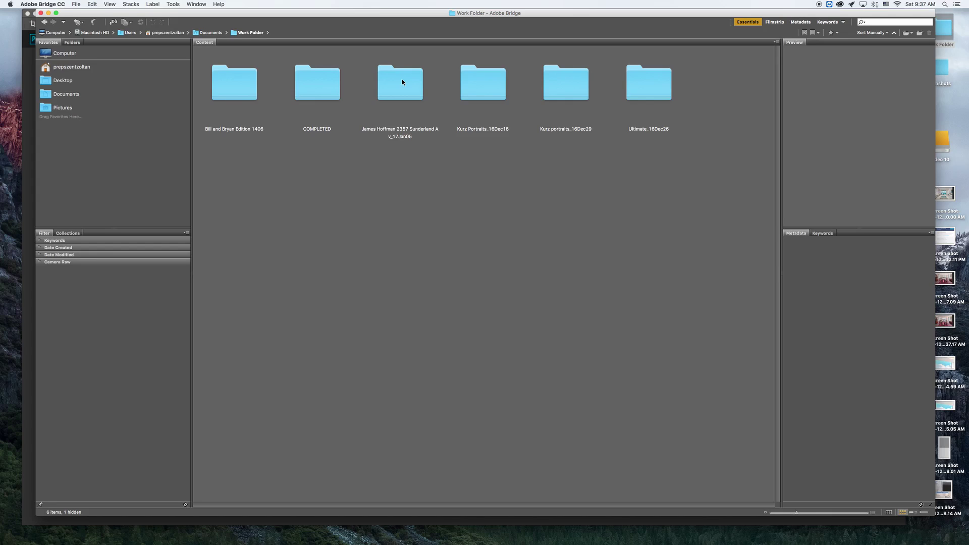
Open the Redo subfolder inside the 17Jan05 job folder and preview the kitchen photo Z75_5150.jpg at full screen.
double_click(397, 80)
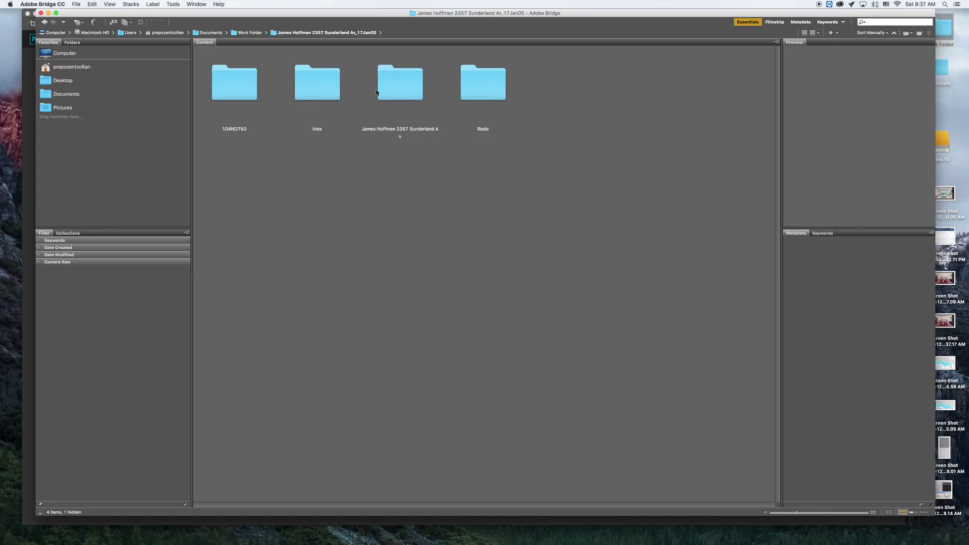
double_click(469, 91)
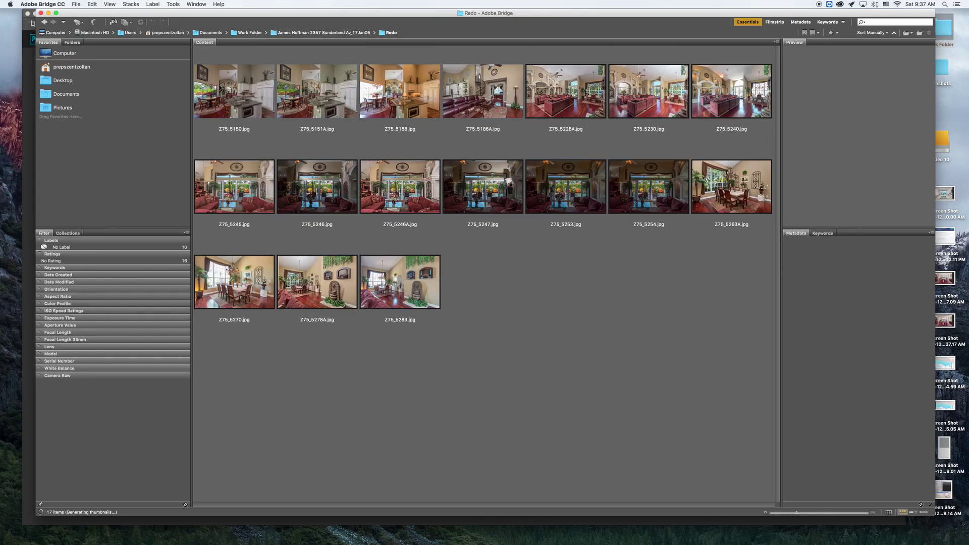
click(240, 86)
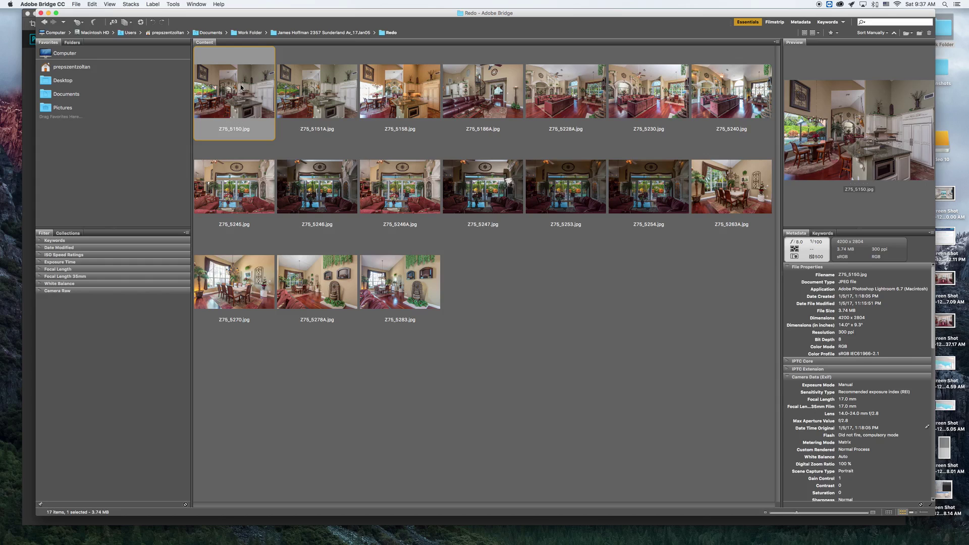
key(space)
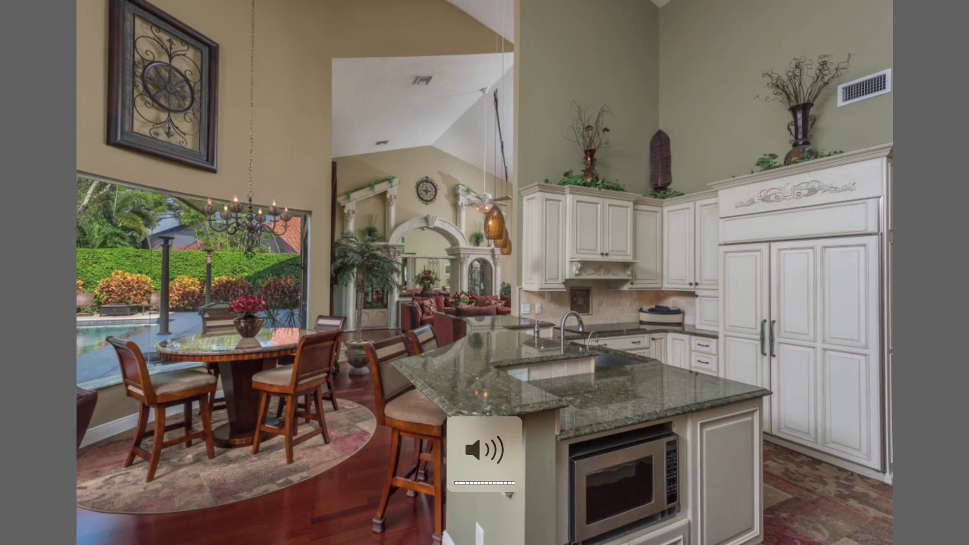
key(space)
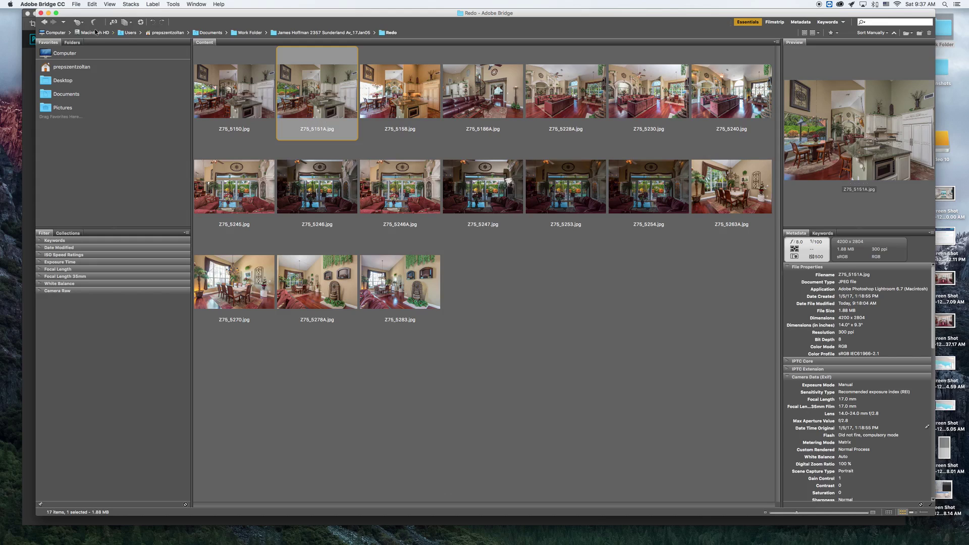
Open Z75_5150.jpg, Z75_5151A.jpg and Z75_5158.jpg together in Photoshop.
click(227, 85)
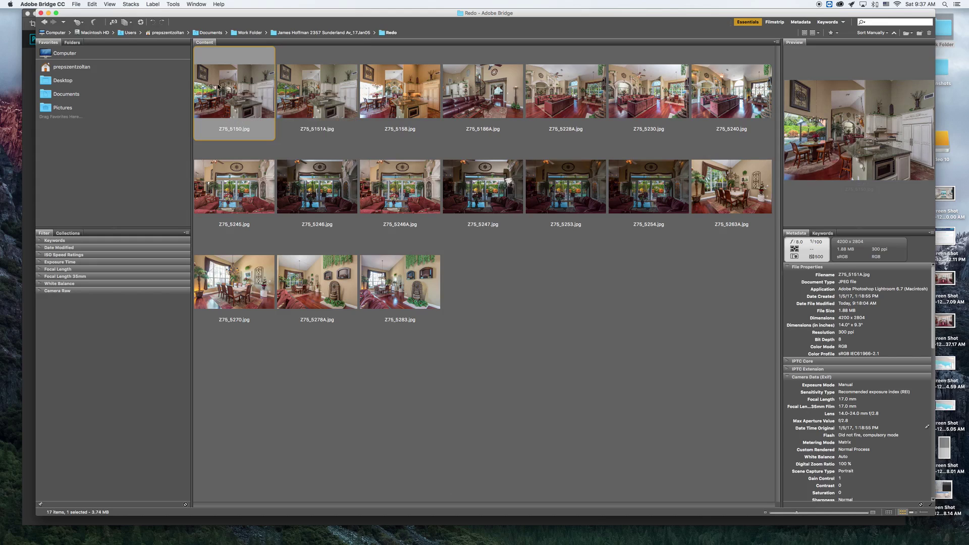
super+click(324, 87)
super+click(400, 90)
key(super+o)
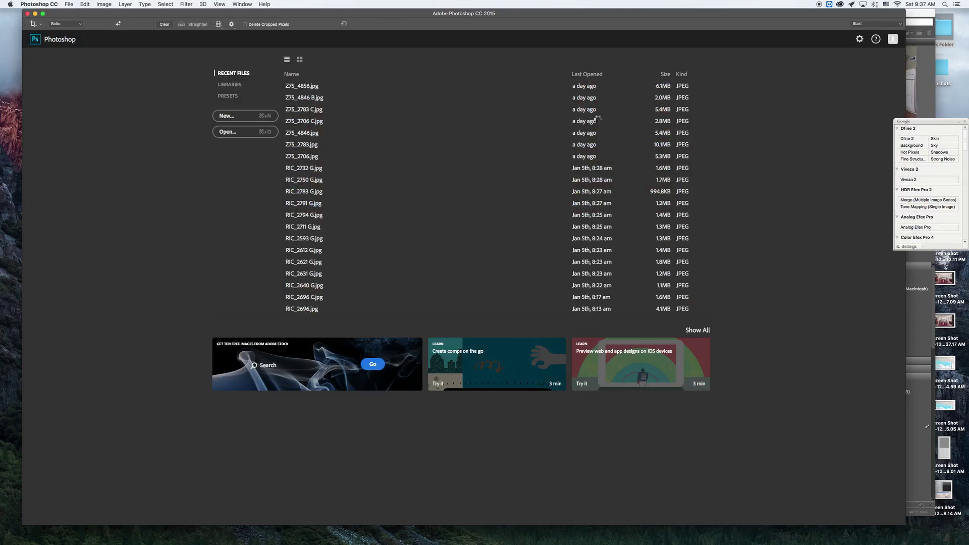
Stack the other two kitchen exposures as layers in Z75_5151A.jpg and place Layer 2 beneath Layer 1.
click(25, 46)
drag(156, 33, 124, 222)
drag(202, 303, 354, 152)
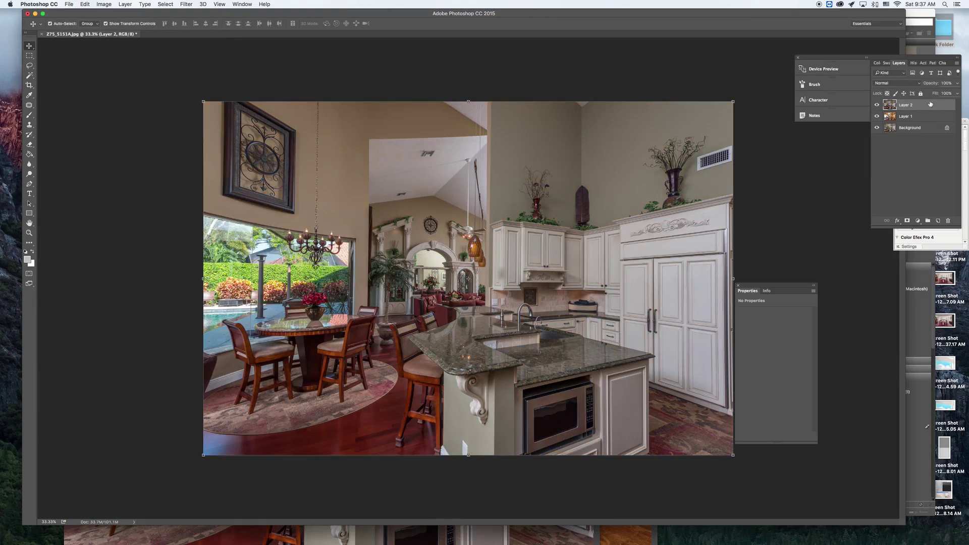
drag(934, 106, 916, 120)
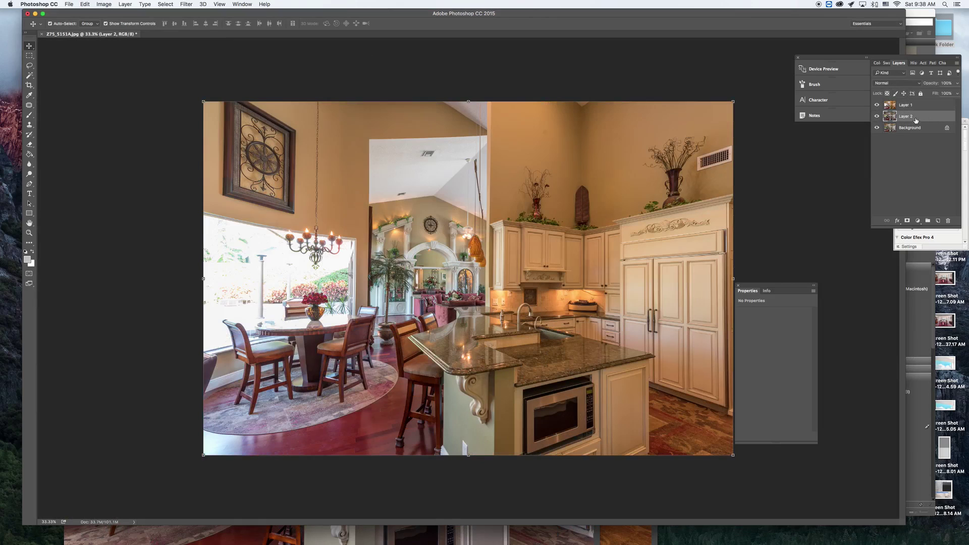
Hide Layer 1 and compare Layer 2 with the Background by switching its visibility.
click(877, 105)
click(878, 117)
click(878, 116)
click(877, 116)
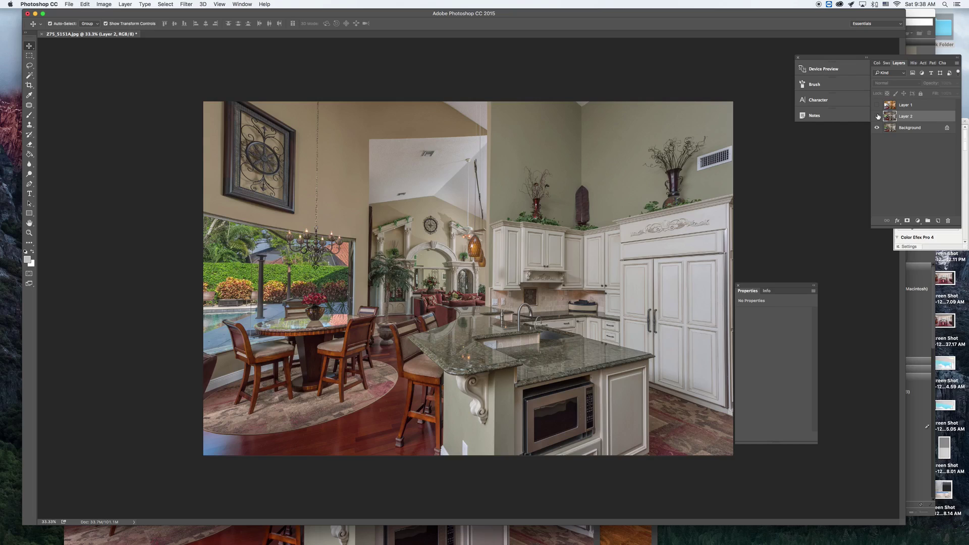
click(877, 116)
click(877, 116)
click(877, 116)
Add a layer mask to Layer 2, invert it to black and switch to the Brush tool.
click(907, 222)
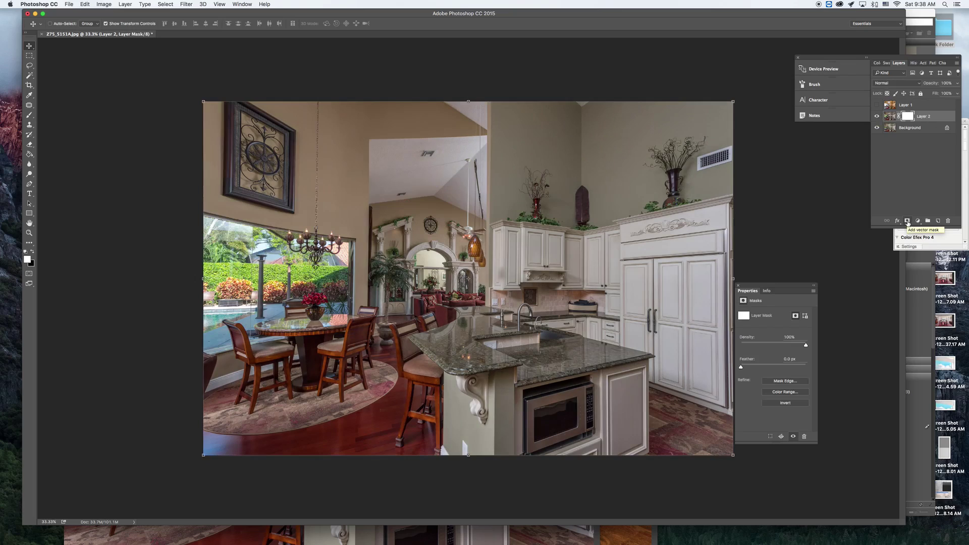
key(super+i)
click(28, 116)
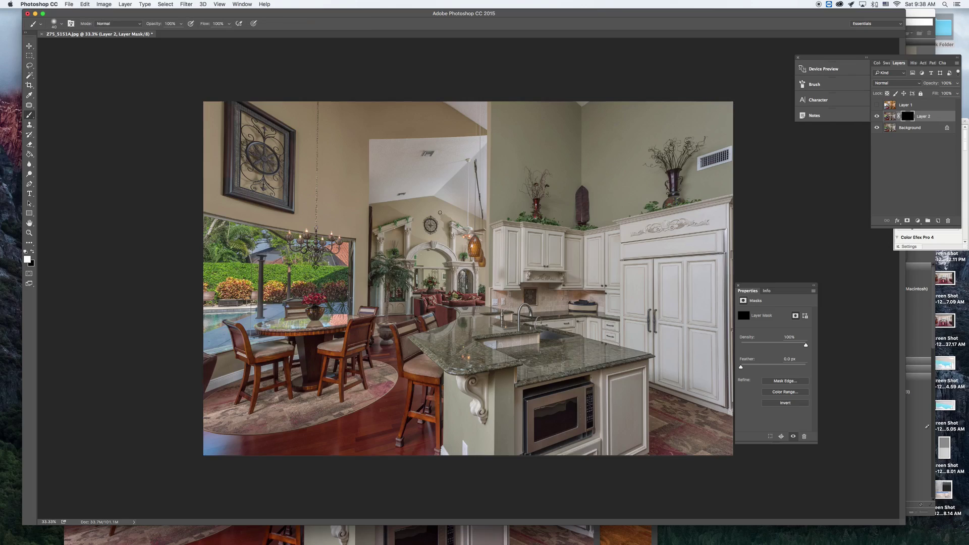
Paint white on Layer 2's mask with an enlarged brush over the back room's arch area, comparing the layer on and off.
key(bracketright)
key(bracketright)
key(bracketright)
key(bracketright)
key(bracketright)
key(bracketright)
key(bracketright)
key(bracketright)
key(bracketright)
key(bracketright)
key(bracketright)
key(bracketright)
mouse_move(440, 212)
mouse_down()
mouse_move(435, 227)
mouse_move(414, 209)
mouse_move(389, 218)
mouse_up()
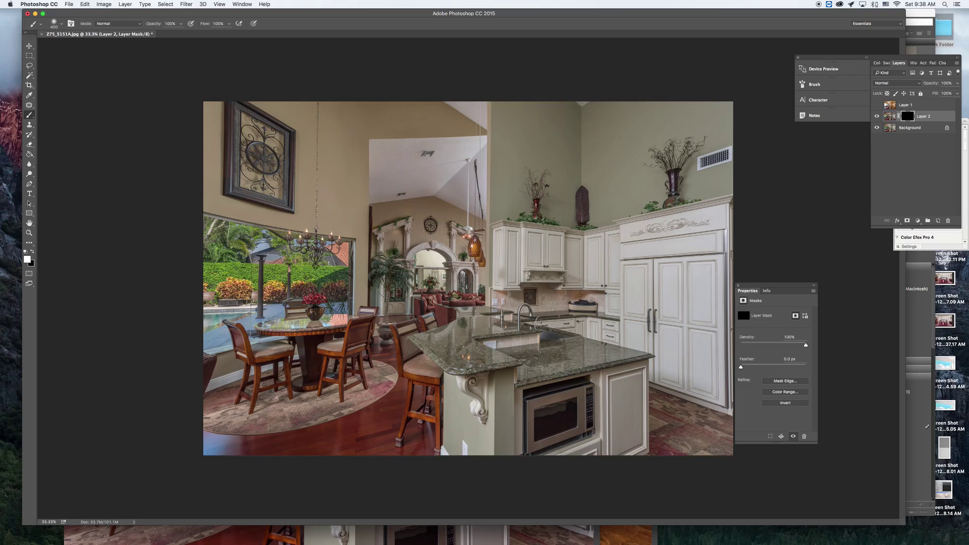
drag(454, 235, 424, 215)
click(876, 117)
click(877, 117)
click(876, 117)
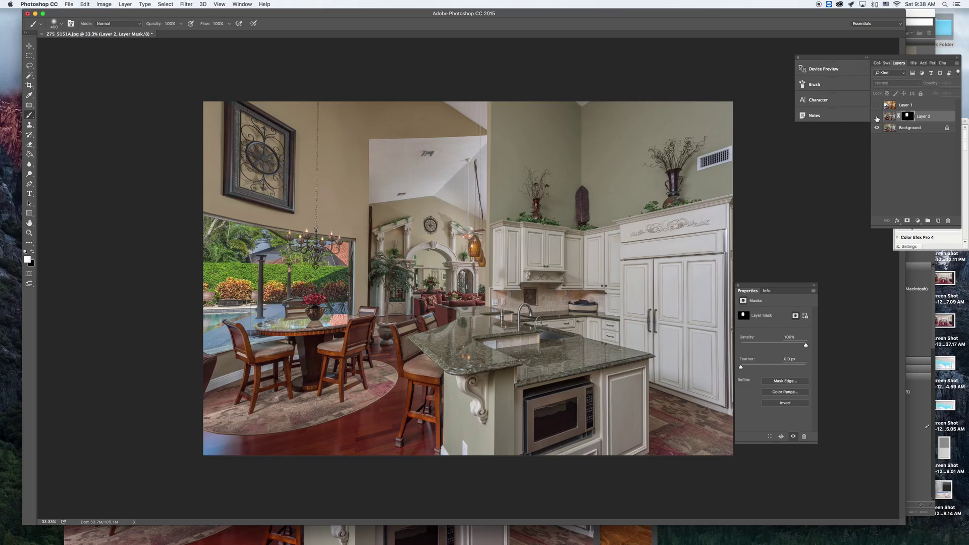
click(877, 117)
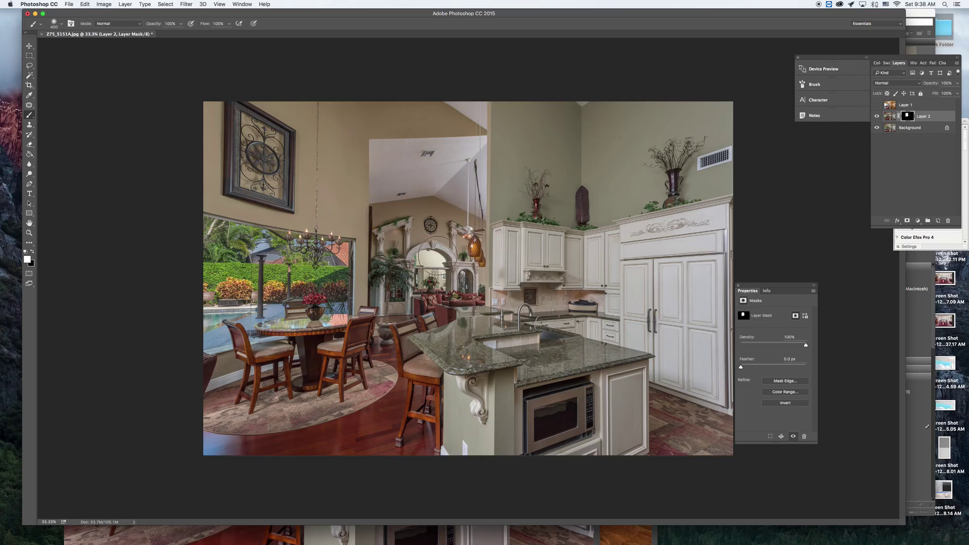
Refine Layer 2's mask with a smaller brush, comparing the layer on and off and switching the painting color to black.
key(bracketleft)
key(bracketleft)
key(bracketleft)
key(bracketleft)
key(bracketleft)
key(bracketleft)
click(877, 117)
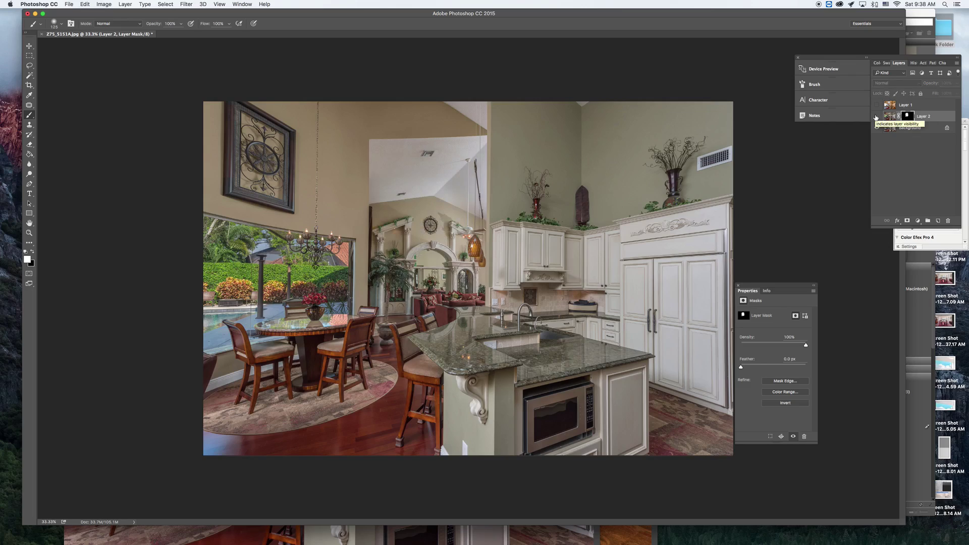
click(876, 117)
click(876, 117)
click(877, 117)
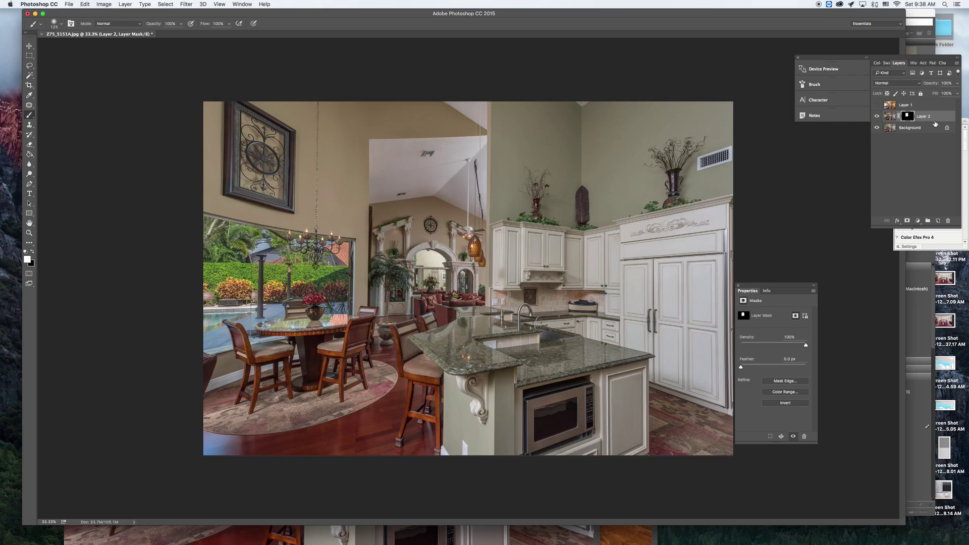
click(877, 117)
click(877, 117)
click(876, 117)
click(877, 117)
key(x)
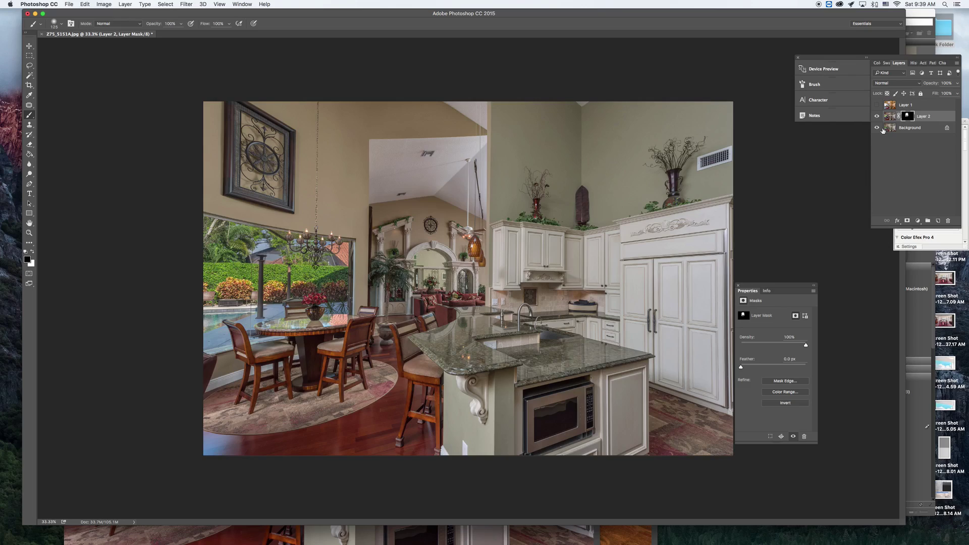
Select Layer 1 and make it visible, comparing the warm exposure with the layers beneath.
click(917, 106)
click(881, 104)
click(881, 105)
click(881, 104)
click(881, 105)
click(880, 104)
click(881, 104)
click(881, 104)
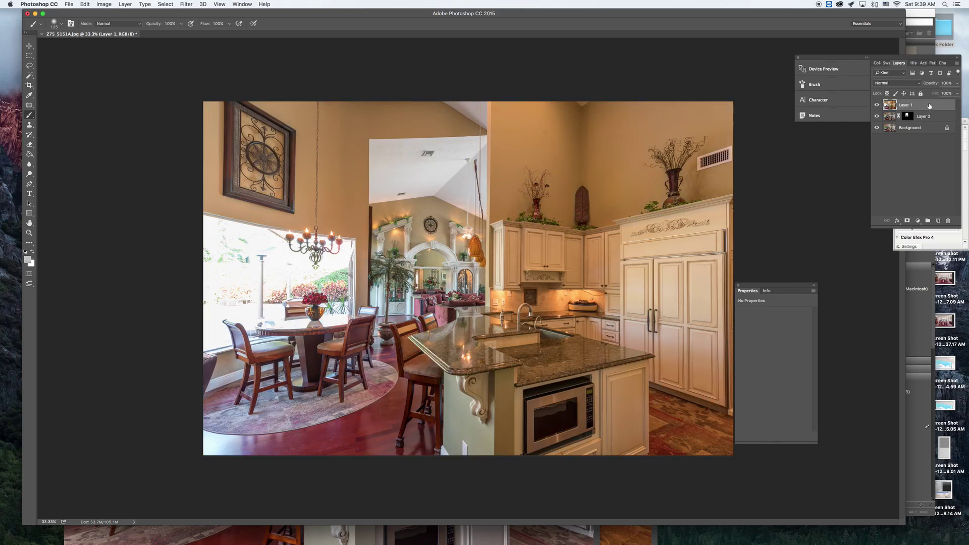
Add a layer mask to Layer 1, set its blend mode to Luminosity and invert the mask to black.
click(907, 221)
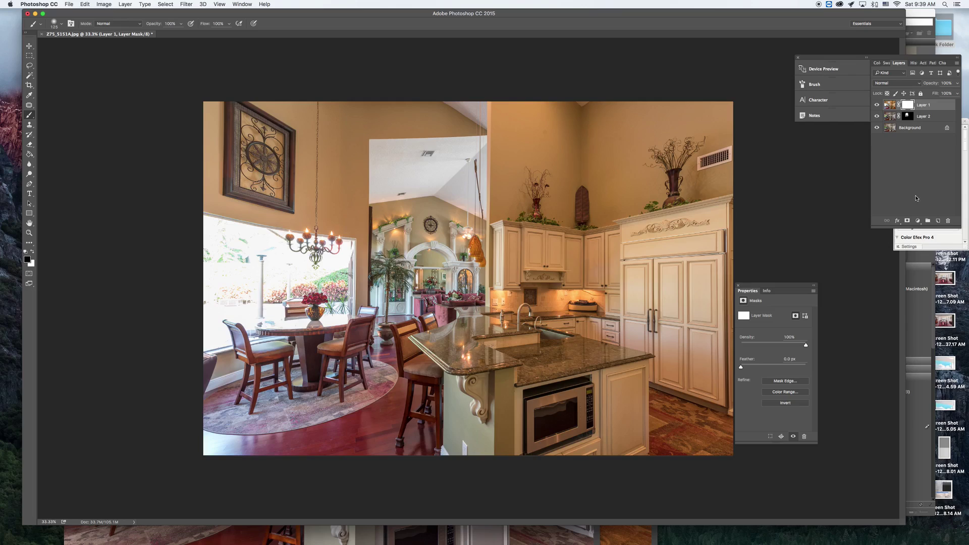
click(920, 84)
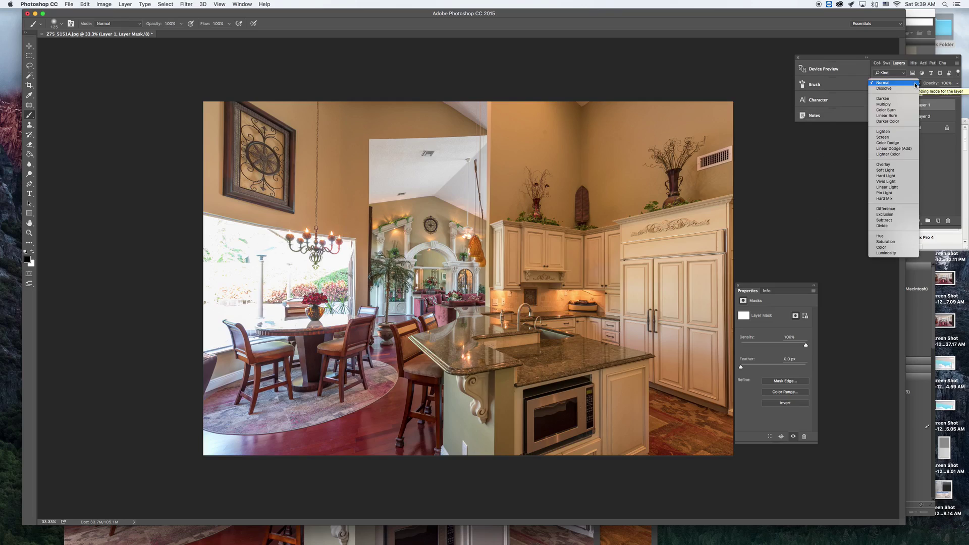
click(897, 254)
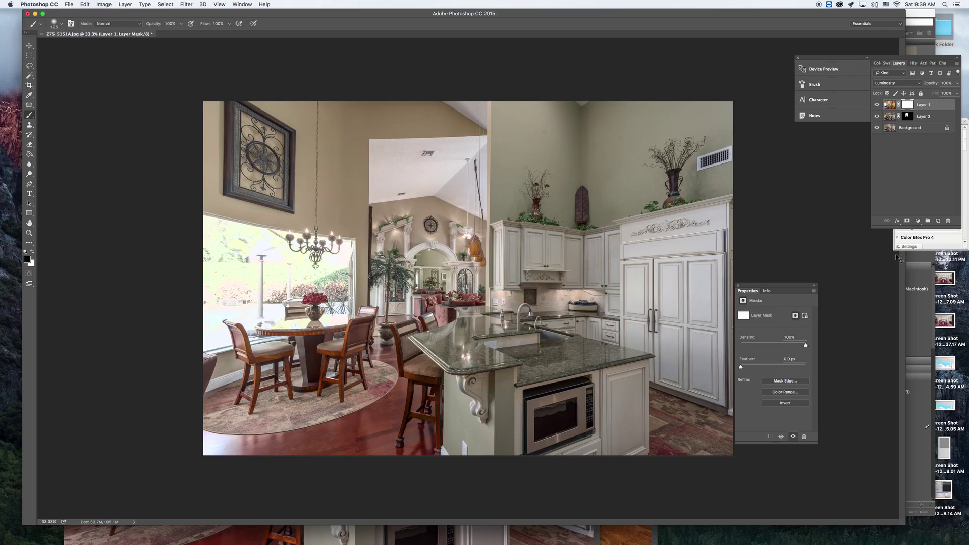
key(super+i)
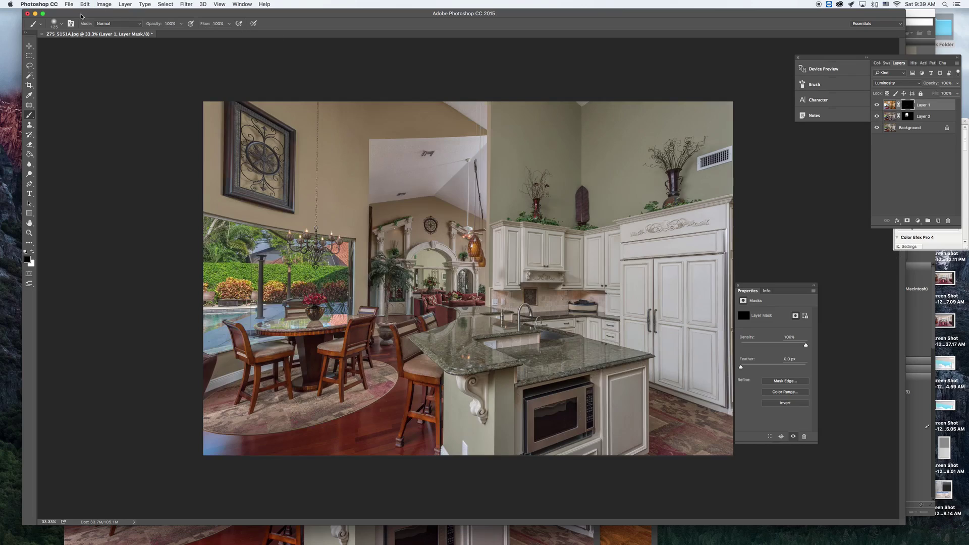
Paint white on Layer 1's mask over the back room's ceiling with a larger brush at 4% flow.
click(229, 24)
drag(228, 33, 196, 35)
key(bracketright)
key(bracketright)
key(bracketright)
key(bracketright)
key(bracketright)
key(bracketright)
key(bracketright)
click(33, 251)
key(bracketleft)
mouse_move(448, 174)
mouse_down()
mouse_move(406, 165)
mouse_move(375, 204)
mouse_move(386, 183)
mouse_move(377, 178)
mouse_move(455, 167)
mouse_move(480, 134)
mouse_move(440, 135)
mouse_move(446, 184)
mouse_move(468, 179)
mouse_move(480, 158)
mouse_move(467, 207)
mouse_move(421, 199)
mouse_move(445, 195)
mouse_move(400, 168)
mouse_move(469, 155)
mouse_move(433, 154)
mouse_move(456, 150)
mouse_move(457, 161)
mouse_move(463, 150)
mouse_move(370, 147)
mouse_move(477, 142)
mouse_move(474, 209)
mouse_move(419, 194)
mouse_move(403, 162)
mouse_move(472, 154)
mouse_move(384, 149)
mouse_move(387, 213)
mouse_move(459, 226)
mouse_move(421, 224)
mouse_move(470, 221)
mouse_move(381, 207)
mouse_up()
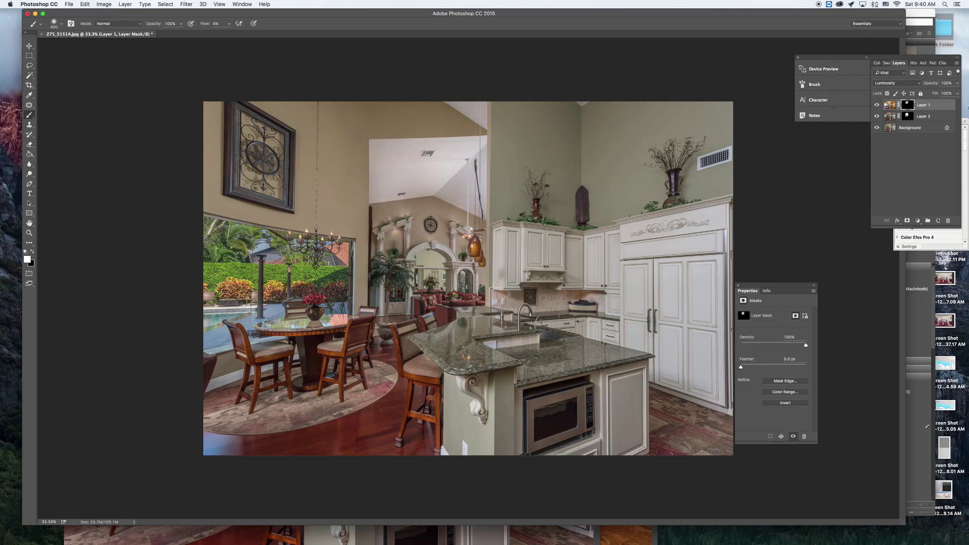
Toggle Layer 1's visibility to examine how its masked luminosity affects the ceiling and back room.
click(878, 105)
click(878, 105)
click(878, 105)
click(877, 105)
click(877, 105)
click(878, 105)
click(878, 105)
click(878, 105)
click(878, 105)
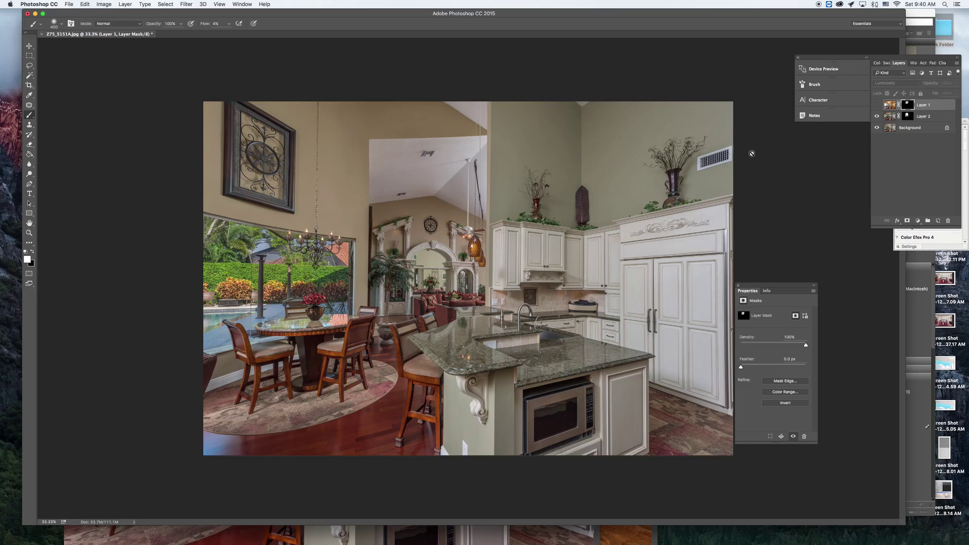
click(877, 105)
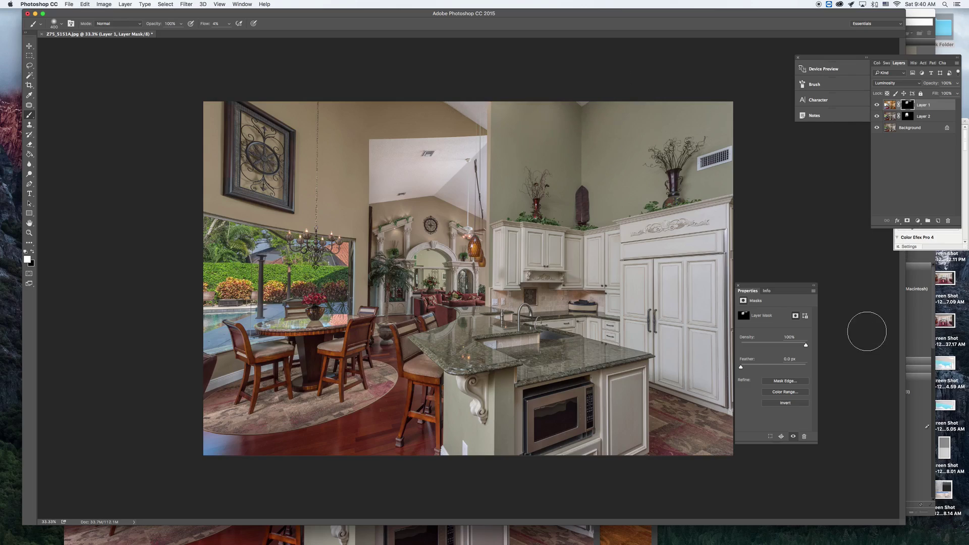
Merge both layers down into the Background and save the image as the high-quality JPEG Z75_5151AC.jpg.
click(944, 115)
key(super+e)
click(942, 105)
key(super+e)
key(shift+super+s)
click(466, 31)
key(Return)
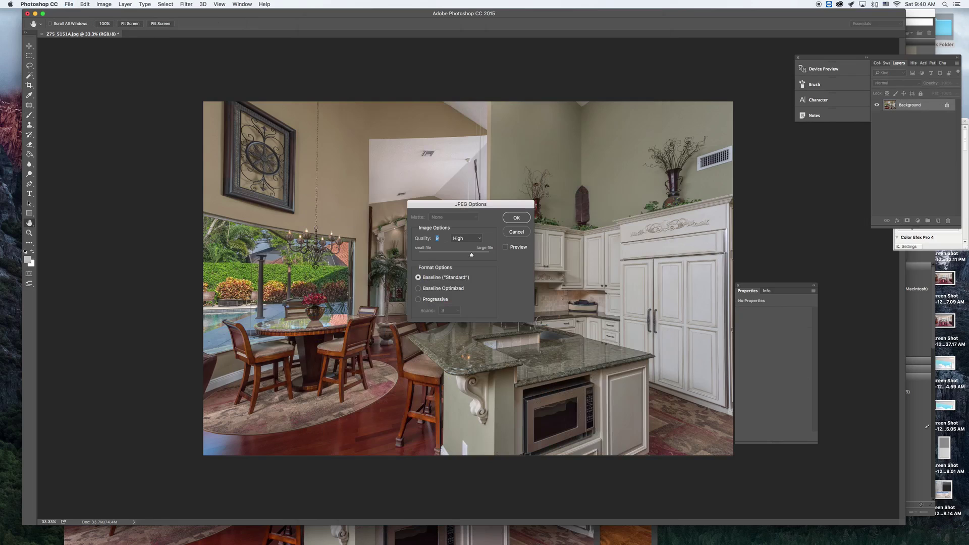
key(Return)
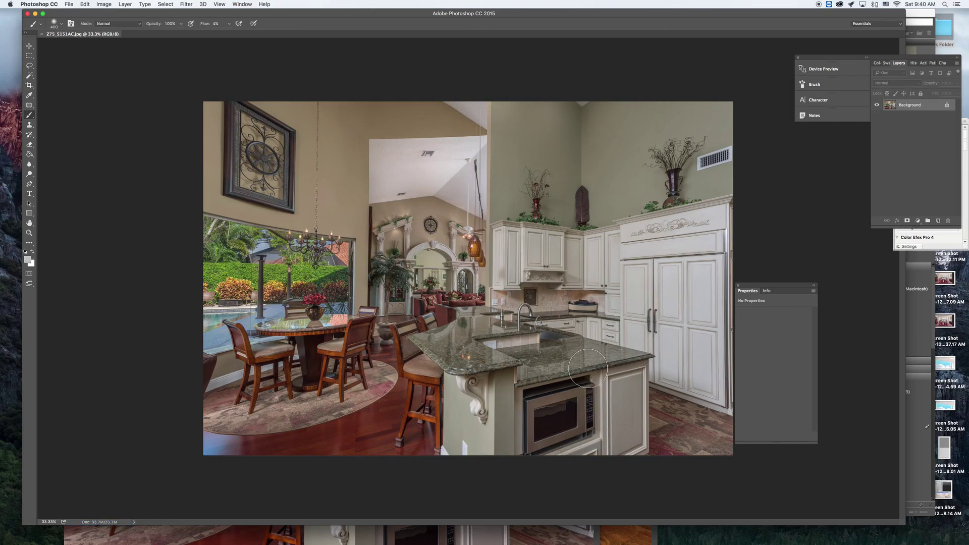
Select the whole image and pull its upper-left corner slightly outward with Free Transform, using the grid to straighten the verticals.
click(29, 55)
mouse_move(104, 35)
mouse_down()
mouse_move(959, 543)
mouse_move(167, 81)
mouse_move(179, 45)
mouse_up()
drag(270, 44, 273, 35)
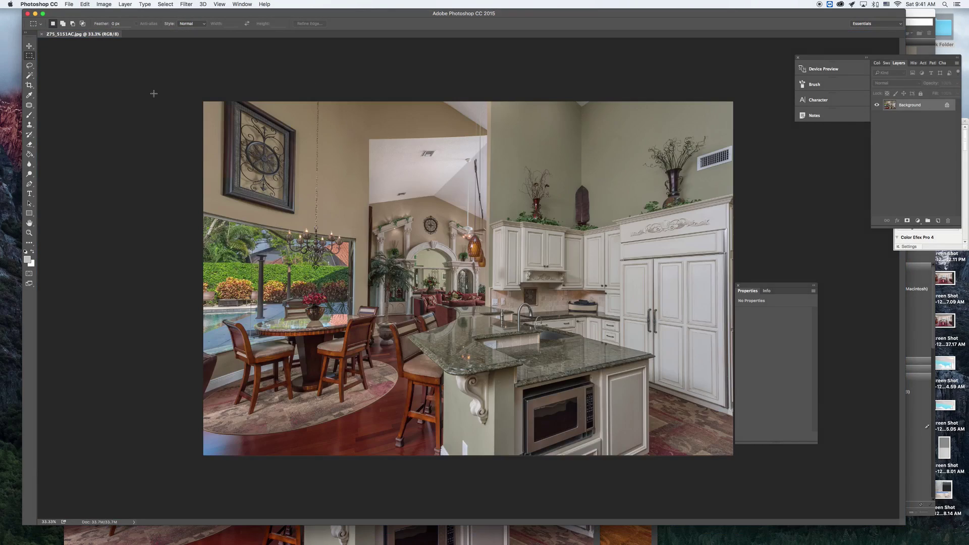
key(super+a)
key(super+t)
key(super+apostrophe)
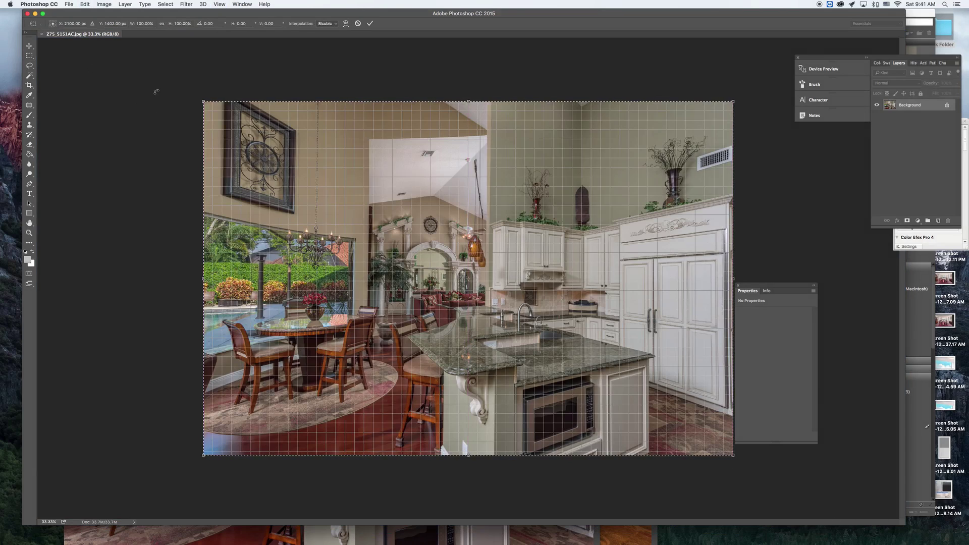
drag(203, 102, 195, 100)
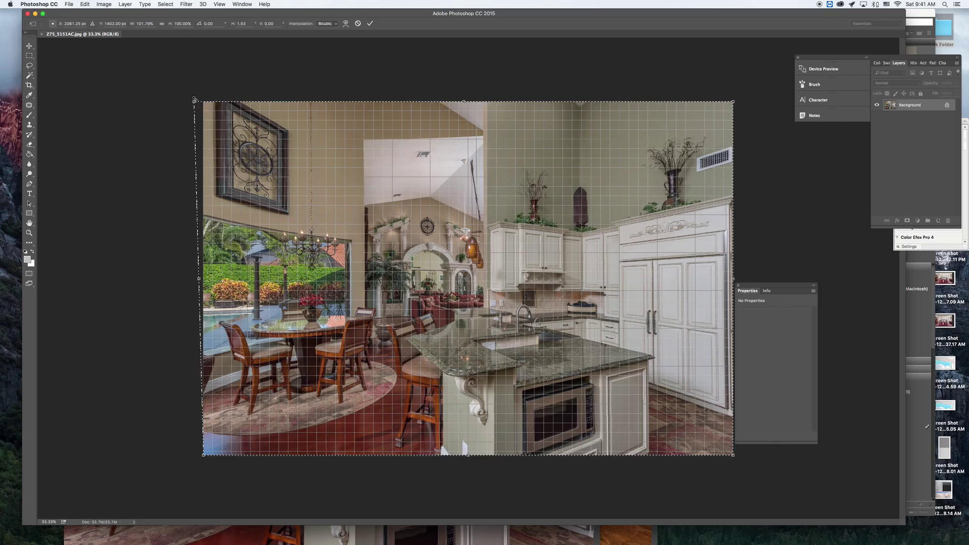
key(Return)
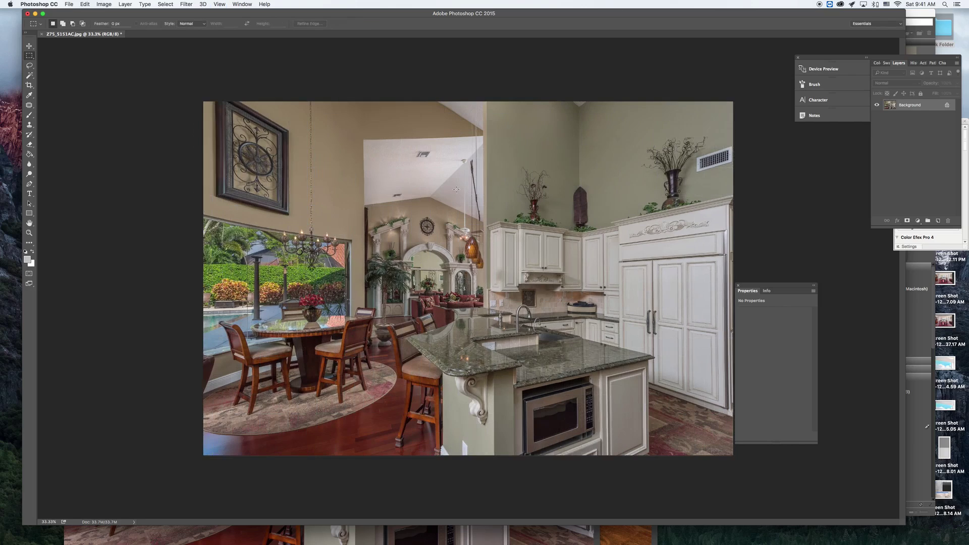
Save the corrected image over Z75_5151AC.jpg as a JPEG and close the document.
key(super+shift+s)
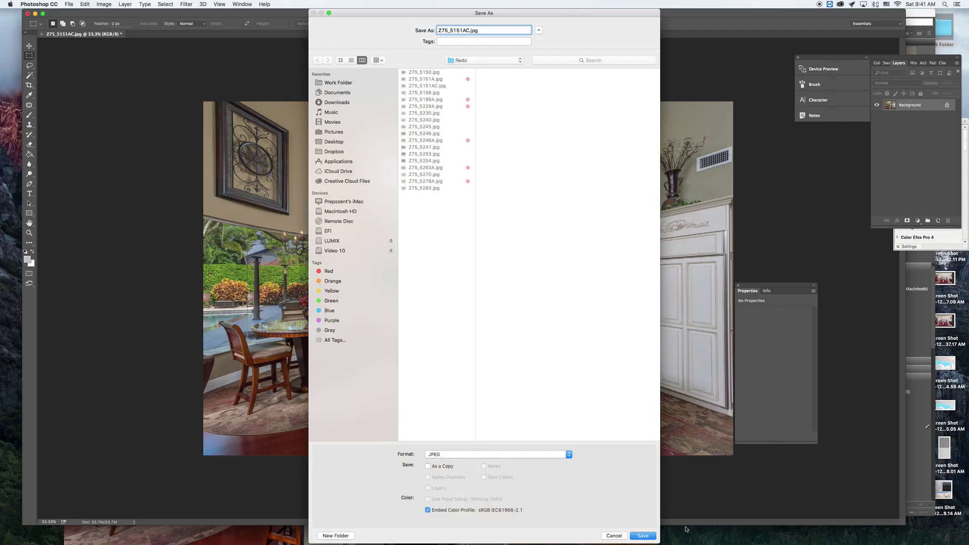
click(644, 535)
click(551, 66)
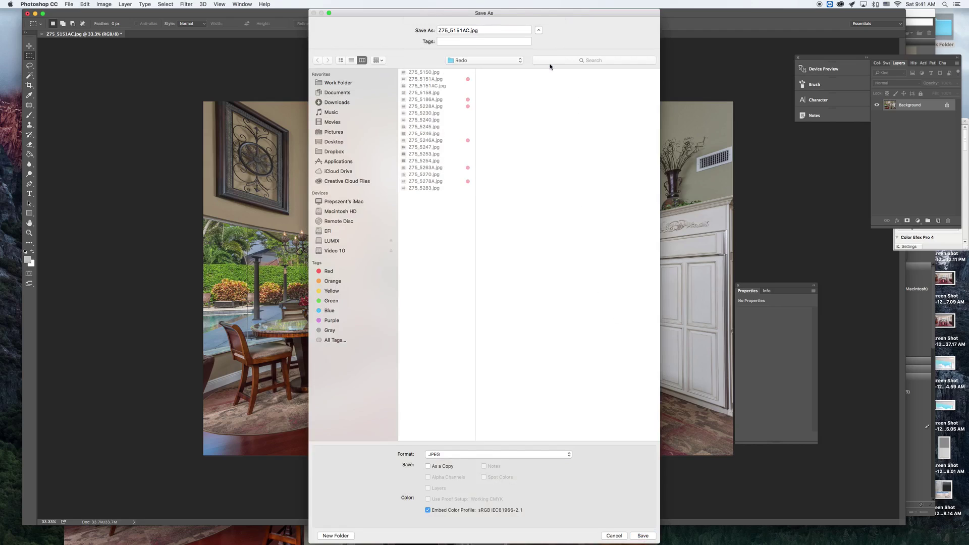
click(520, 218)
key(super+w)
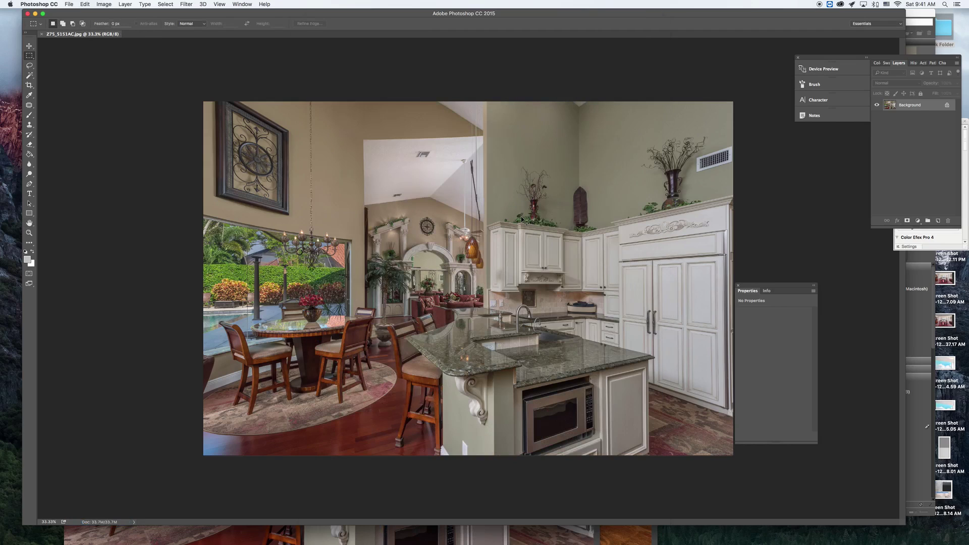
Close the finished kitchen image, switch to Adobe Bridge and open Z75_5186A.jpg in Photoshop.
key(super+w)
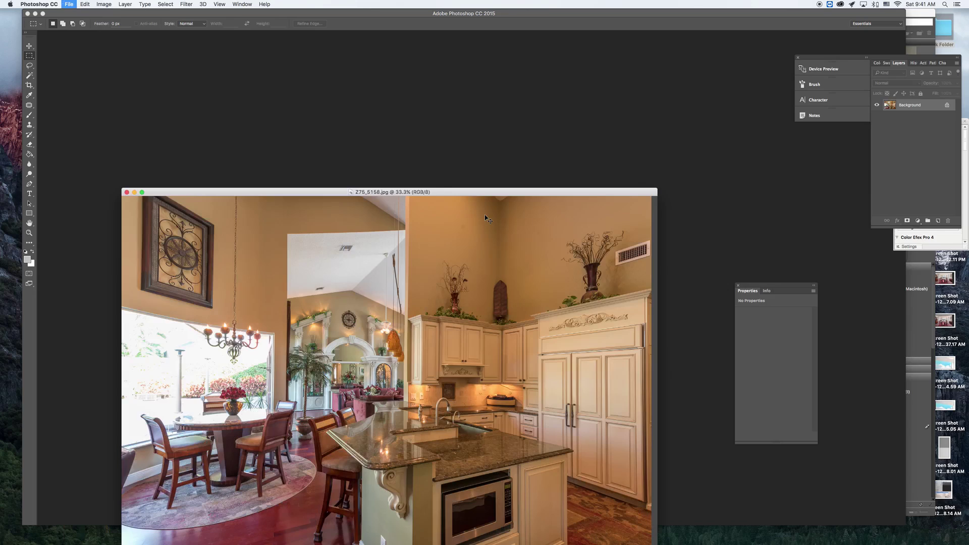
key(super+Tab)
click(401, 277)
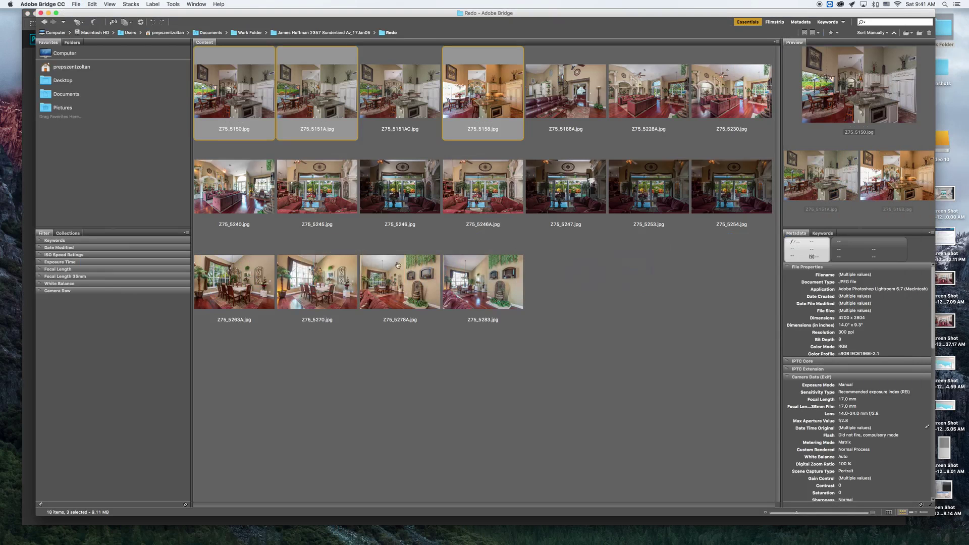
click(567, 100)
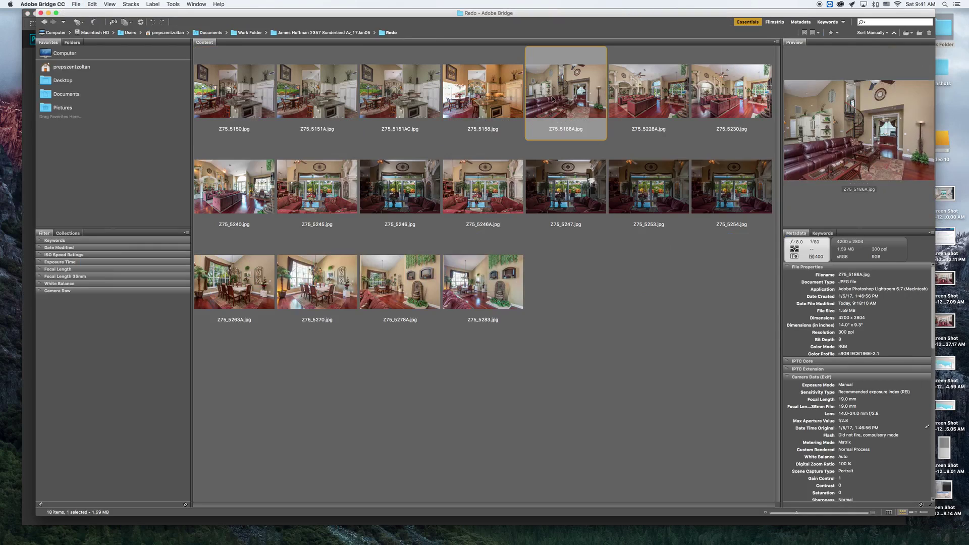
double_click(564, 93)
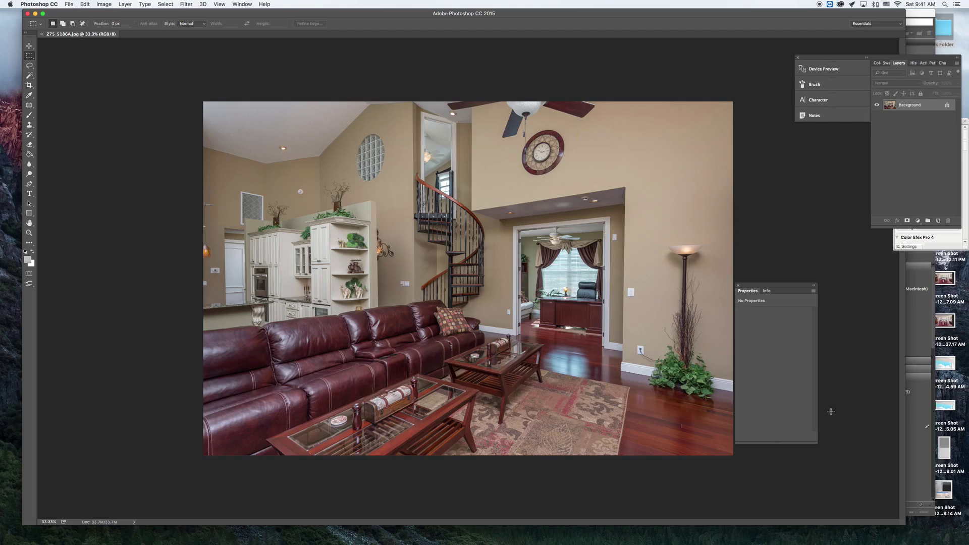
Create a new layer named DB in Overlay mode, filled with the Overlay-neutral 50% gray.
alt+click(939, 222)
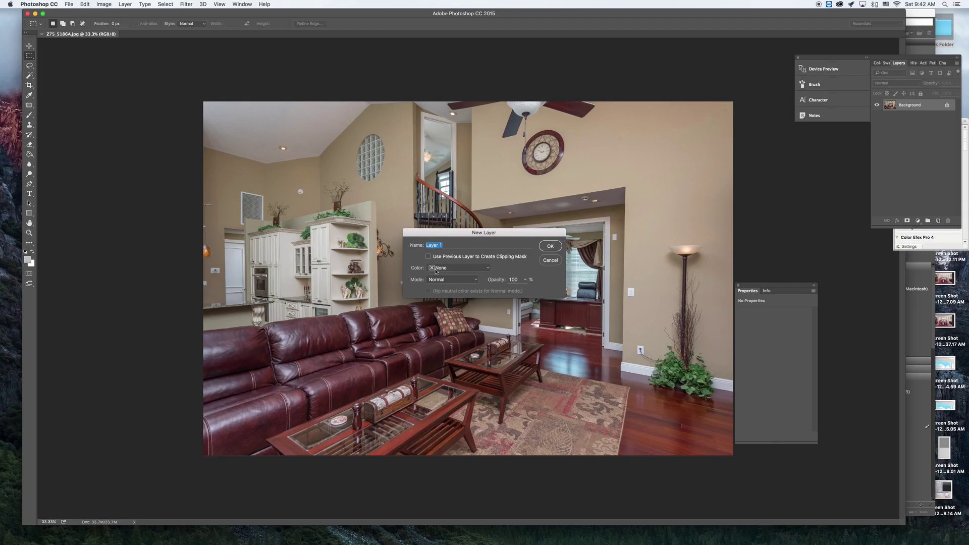
text(DB)
click(472, 279)
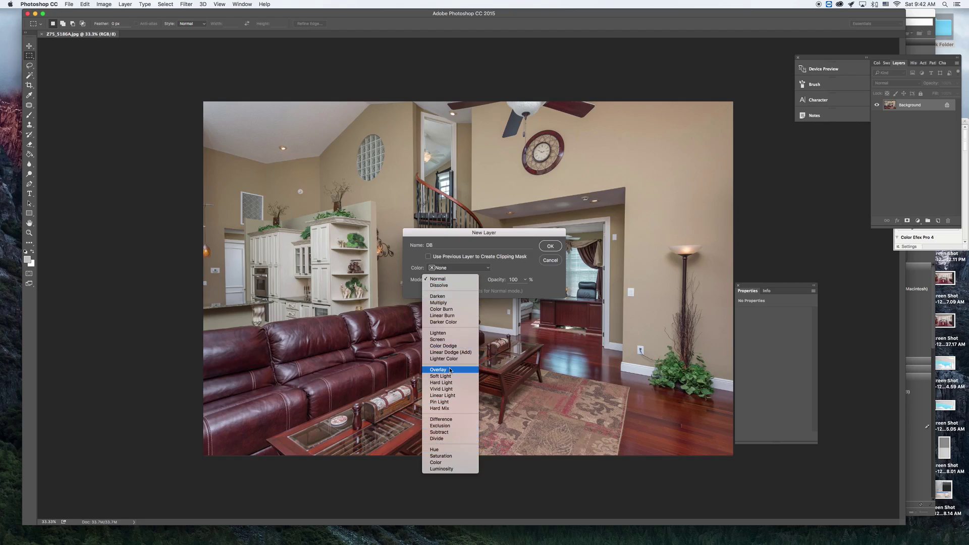
click(449, 372)
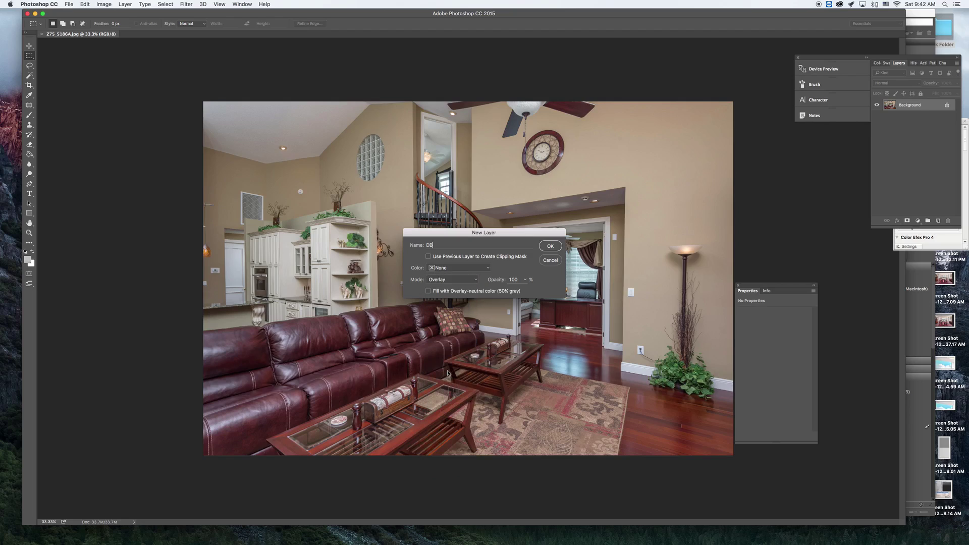
click(428, 292)
click(560, 247)
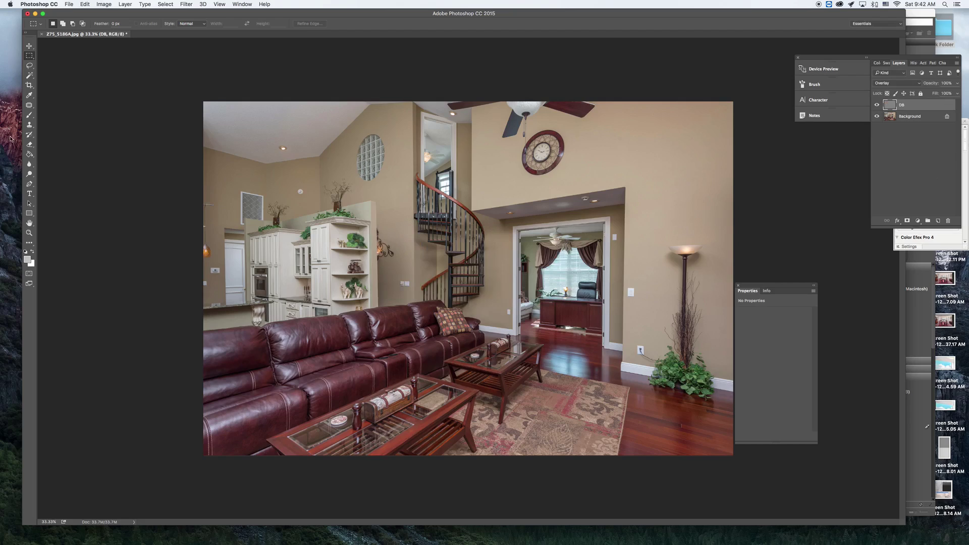
Set up a larger white Brush with 100% flow and 10% opacity for dodging on the DB layer.
click(25, 252)
click(33, 253)
click(29, 115)
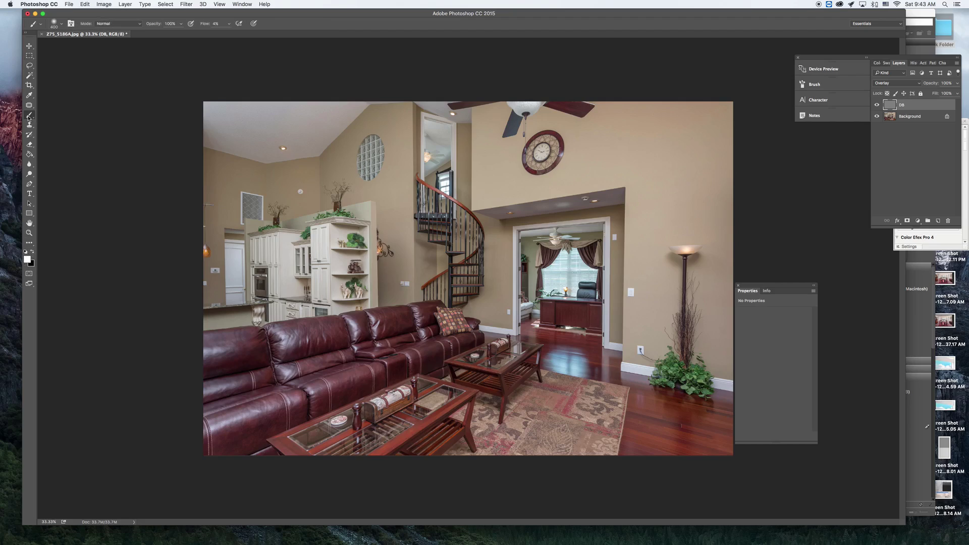
click(229, 24)
drag(226, 32, 273, 37)
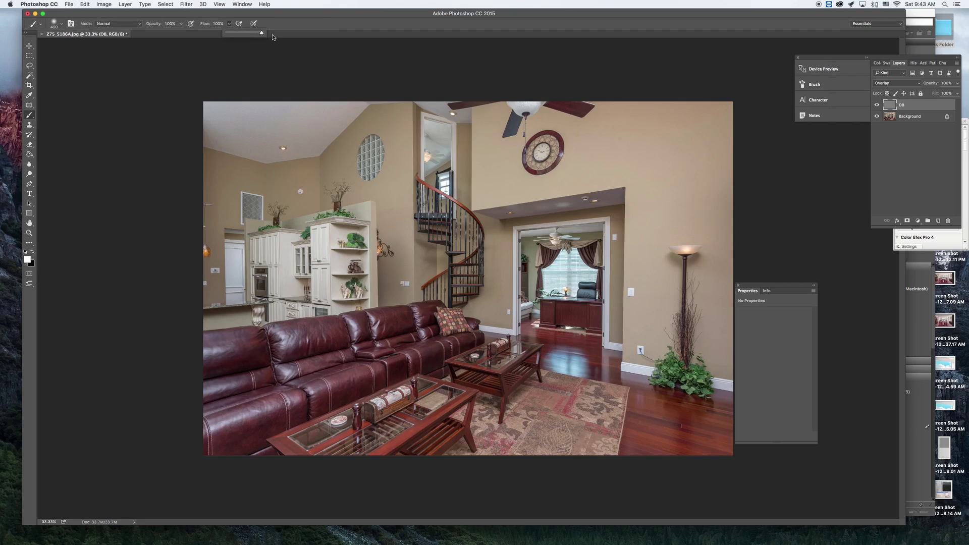
click(181, 24)
drag(180, 35, 150, 35)
key(bracketright)
key(bracketright)
key(bracketright)
key(bracketright)
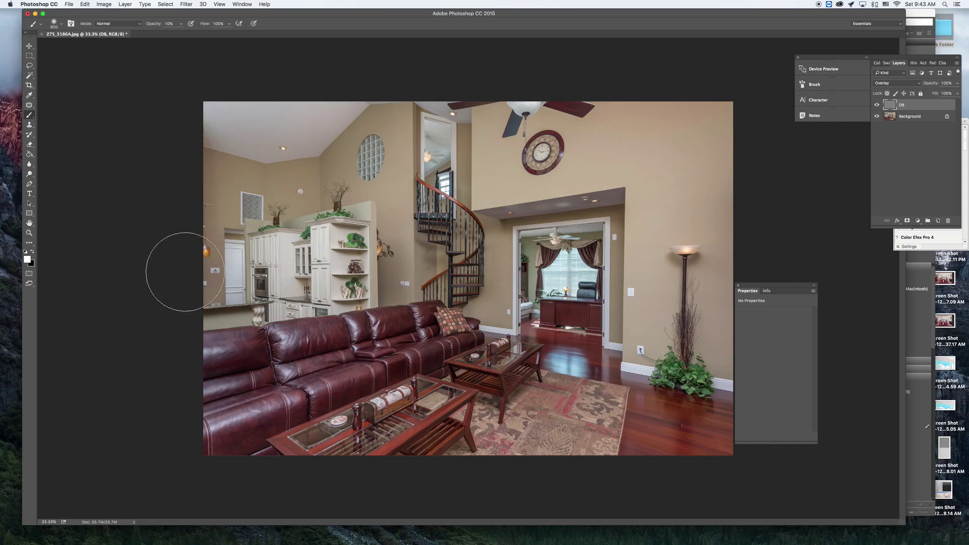
Brighten the kitchen area and the ceiling above it with white strokes on the DB layer, toggling its visibility to compare.
mouse_move(257, 285)
mouse_down()
mouse_move(156, 243)
mouse_move(191, 141)
mouse_move(190, 179)
mouse_move(215, 122)
mouse_move(260, 95)
mouse_move(339, 146)
mouse_move(379, 116)
mouse_move(216, 134)
mouse_move(308, 210)
mouse_move(343, 302)
mouse_move(191, 177)
mouse_move(214, 123)
mouse_move(191, 314)
mouse_move(212, 65)
mouse_up()
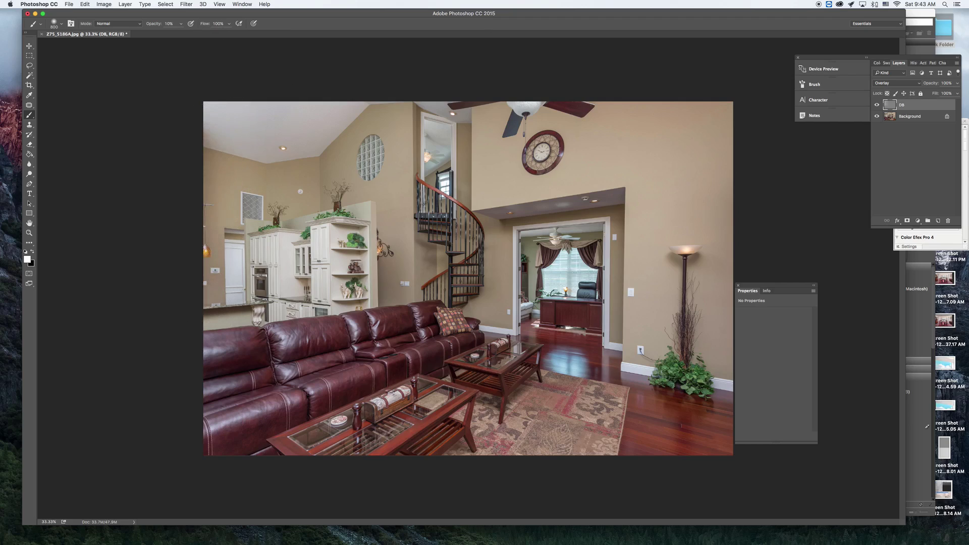
click(876, 105)
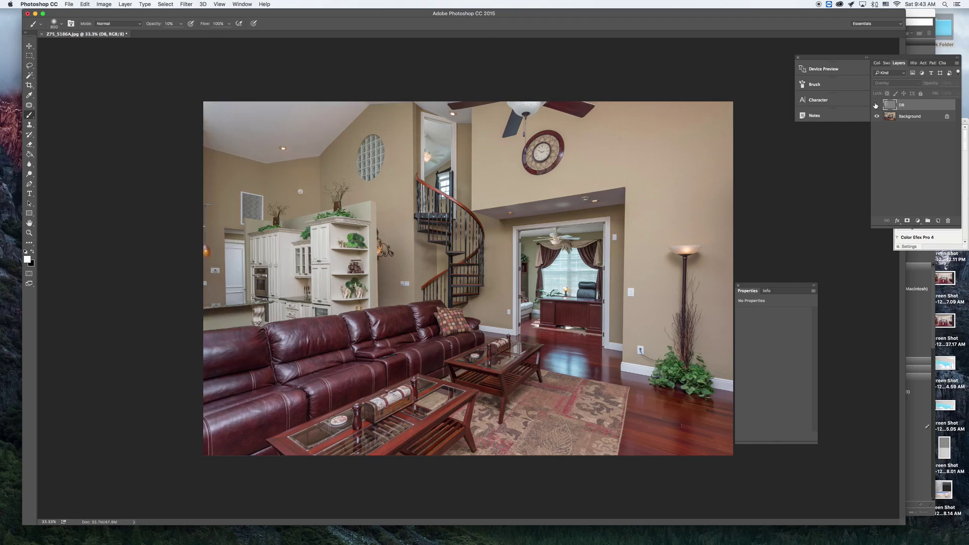
click(877, 105)
click(877, 105)
click(877, 105)
click(877, 105)
click(877, 105)
click(877, 105)
click(877, 105)
Swap to black and darken the kitchen cabinets on the DB layer, toggling its visibility to compare.
key(x)
mouse_move(271, 263)
mouse_down()
mouse_move(323, 260)
mouse_move(283, 268)
mouse_up()
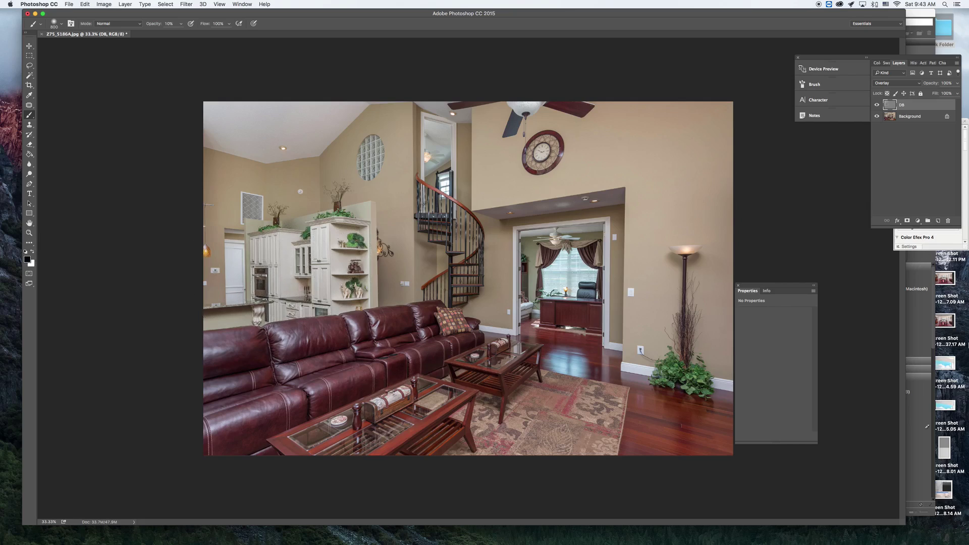
click(877, 105)
click(876, 105)
click(877, 105)
click(876, 105)
click(877, 105)
click(877, 105)
click(877, 105)
click(876, 105)
Merge the DB layer into the Background, without saving yet.
key(super+shift+e)
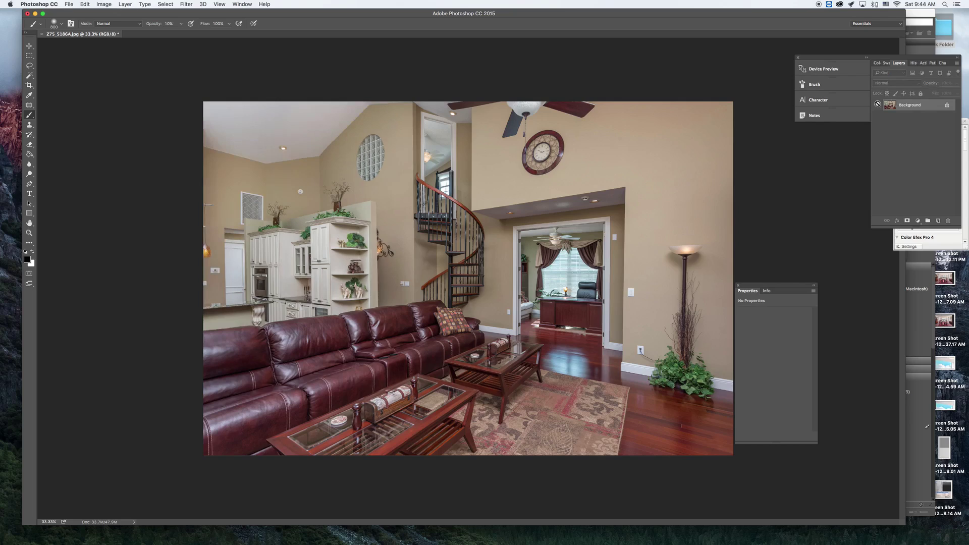
key(super+shift+s)
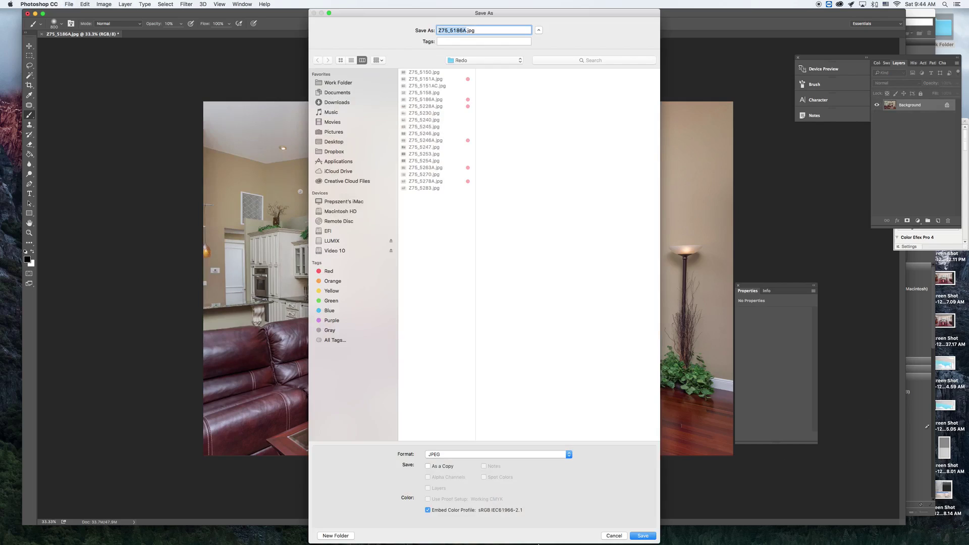
click(615, 536)
Select the whole image and pull its lower corners slightly outward with Free Transform, using the grid to straighten the verticals.
key(super+apostrophe)
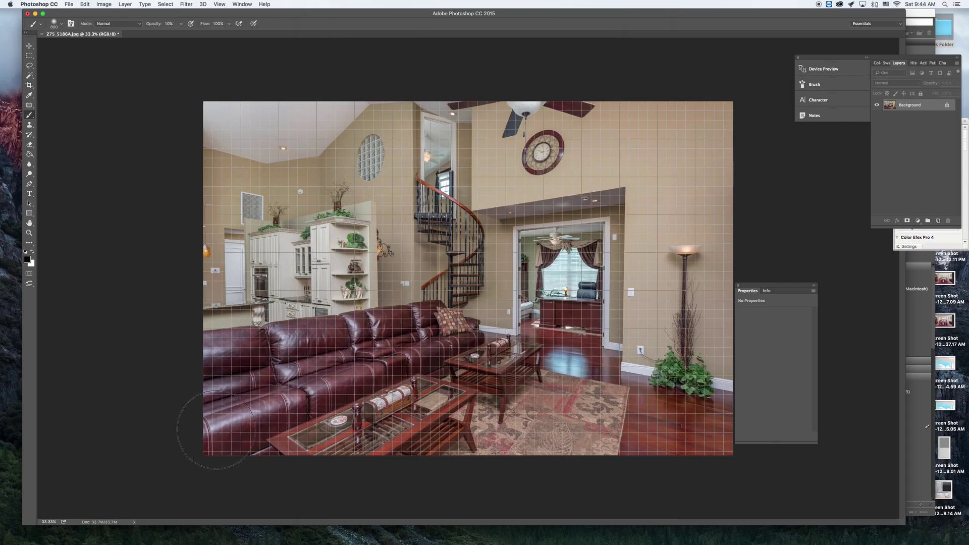
key(m)
mouse_move(337, 170)
mouse_down()
mouse_move(666, 486)
mouse_move(737, 459)
mouse_up()
key(super+t)
drag(204, 457, 194, 456)
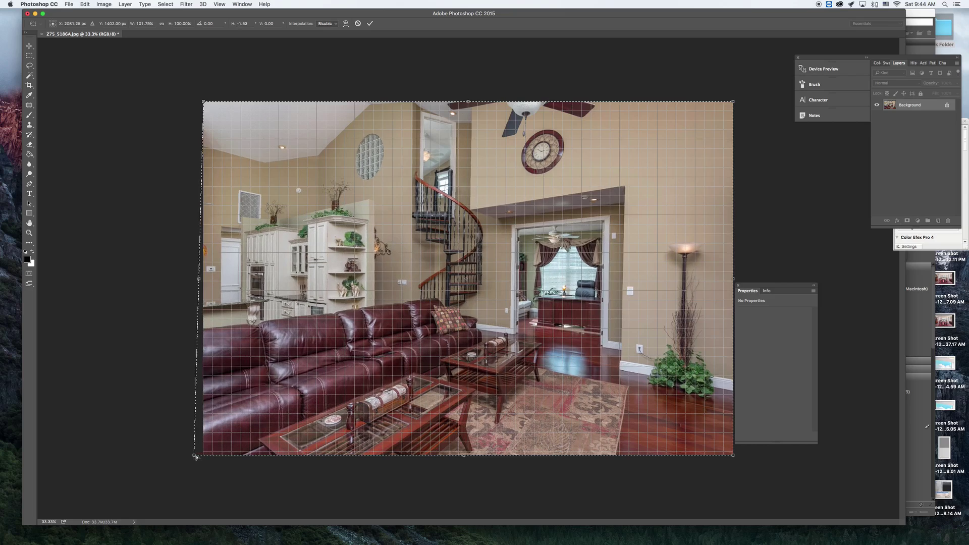
drag(733, 102, 735, 103)
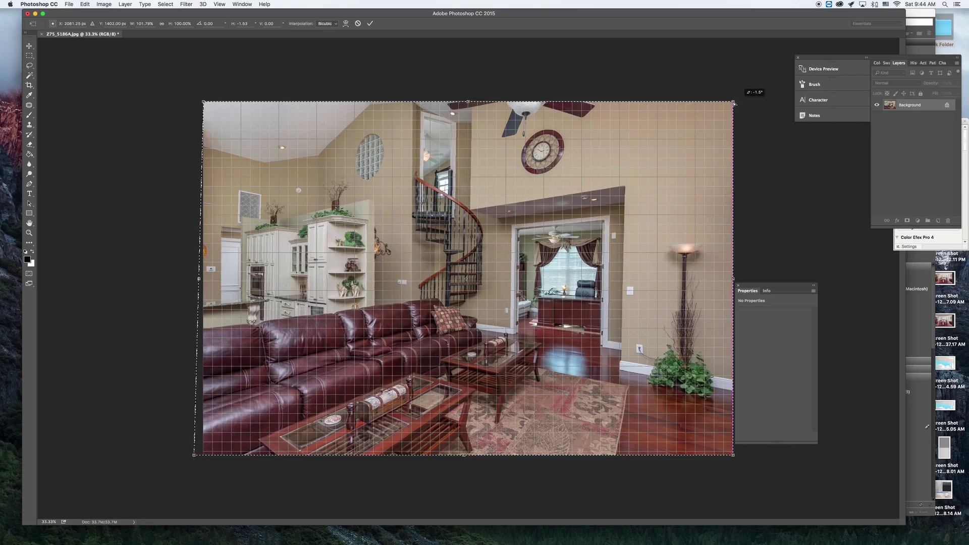
drag(737, 457, 739, 456)
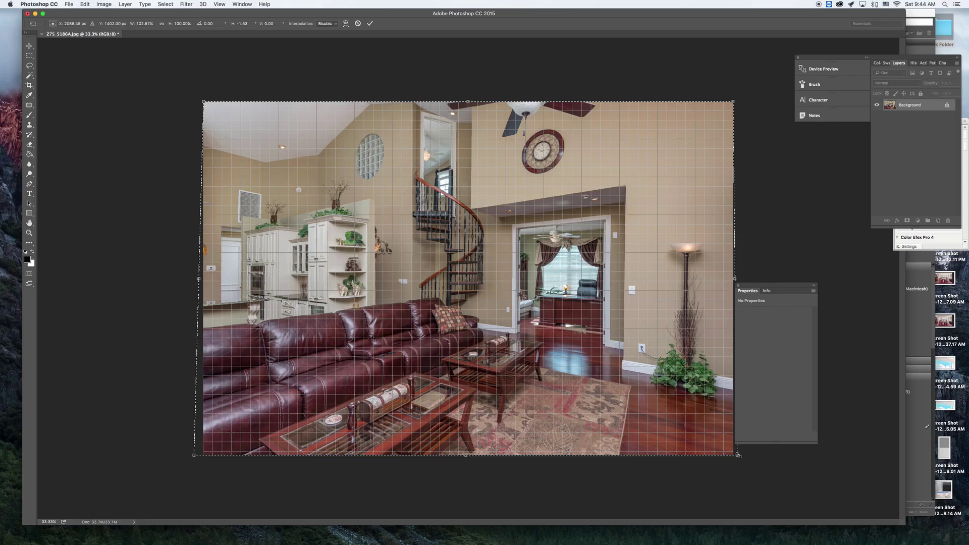
key(Return)
key(super+apostrophe)
Save the image as the High-quality JPEG Z75_5186AC.jpg and close the document.
key(shift+super+s)
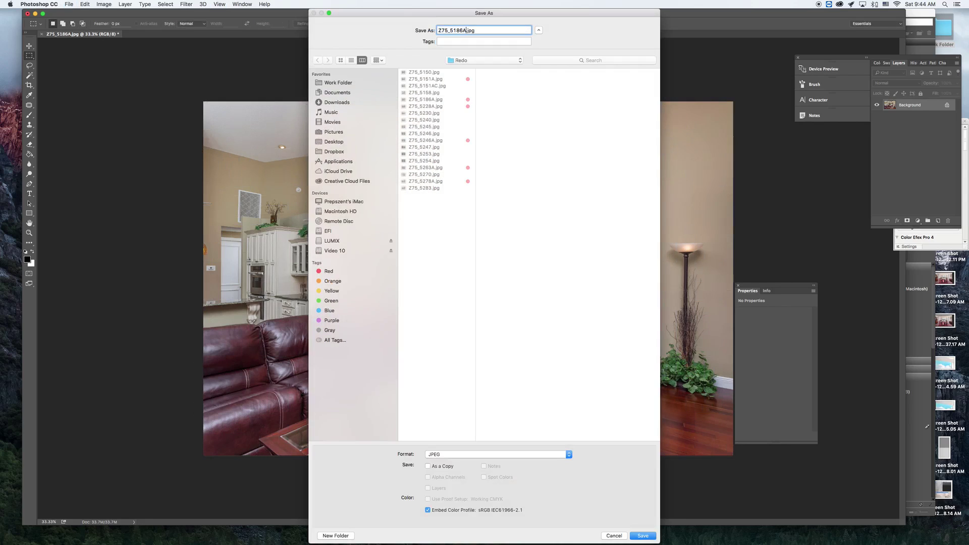
key(Return)
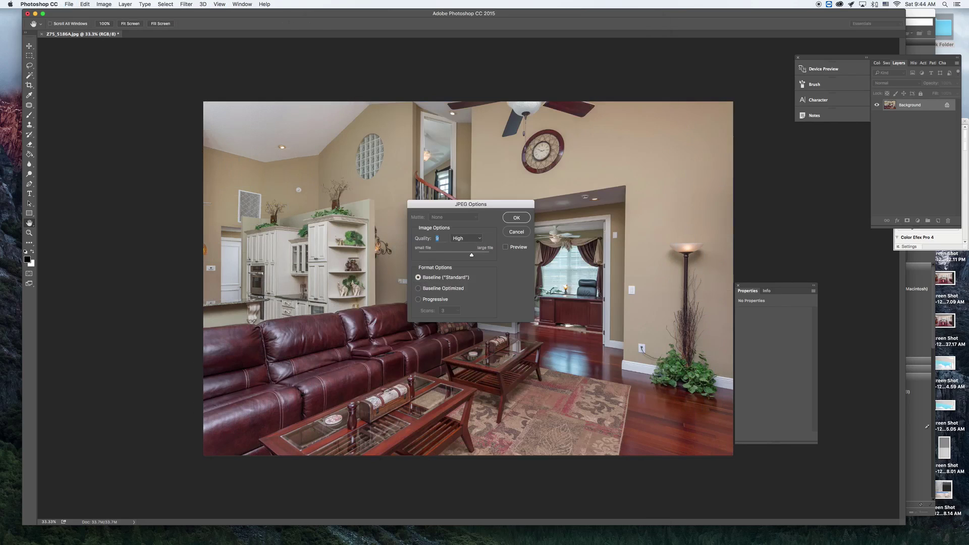
key(Return)
key(super+w)
Switch to Adobe Bridge and open Z75_5228A.jpg, Z75_5230.jpg and Z75_5240.jpg together in Photoshop.
key(super+Tab)
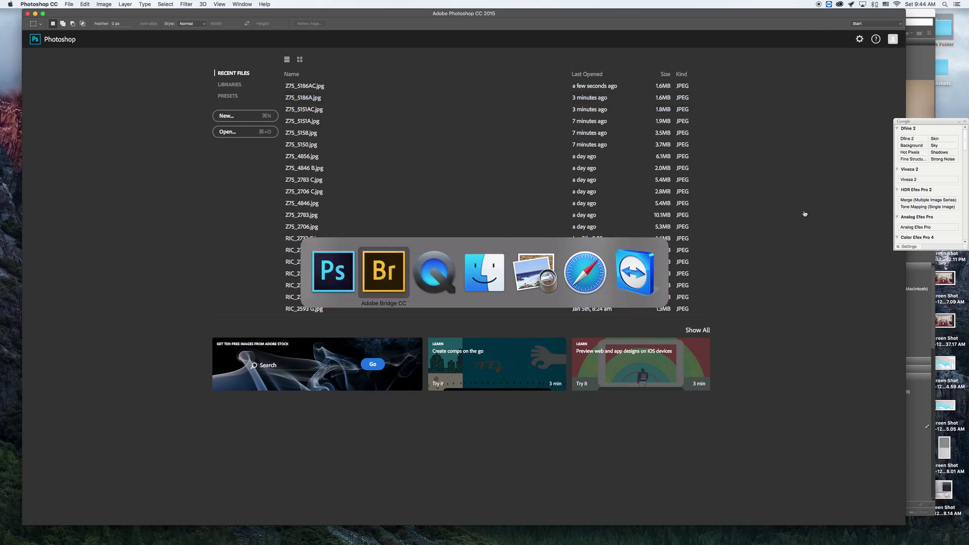
click(746, 92)
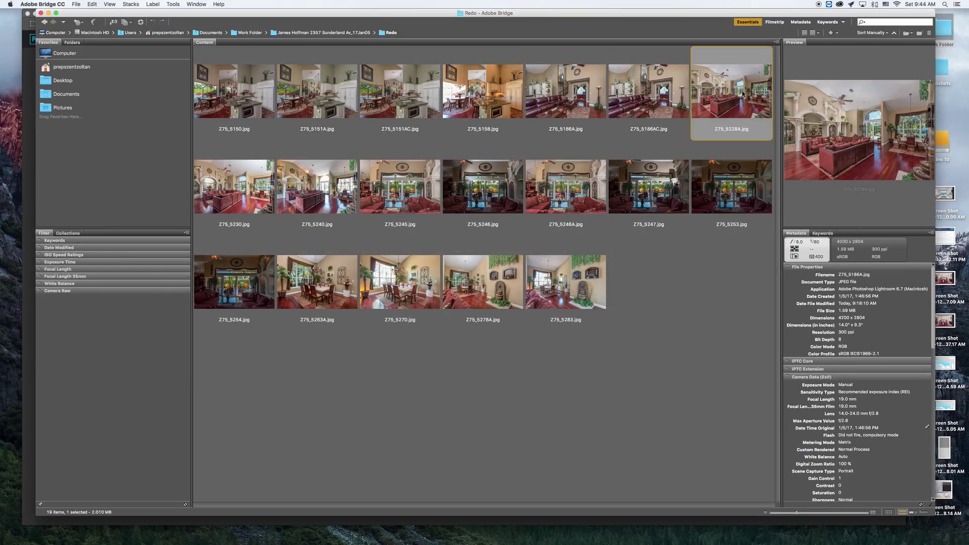
super+click(234, 187)
super+click(307, 182)
key(super+o)
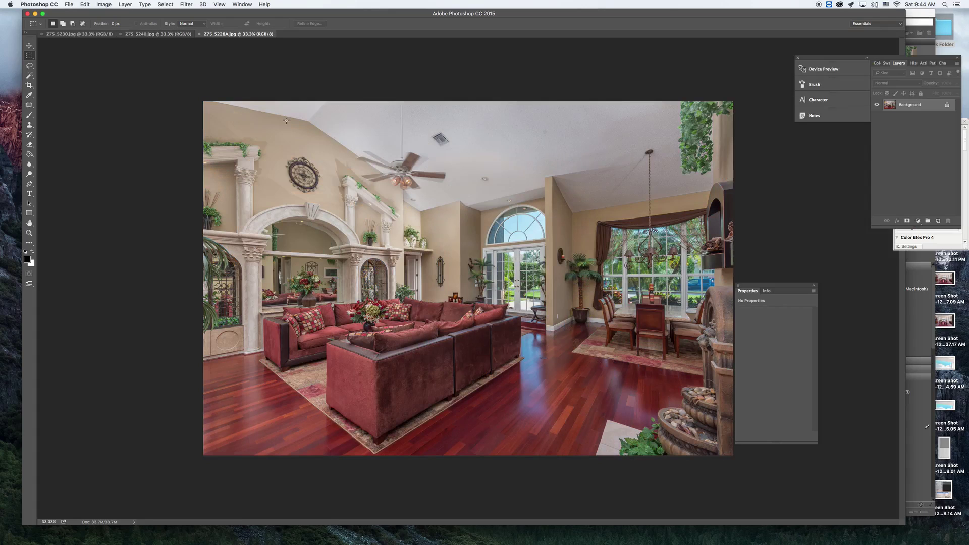
Activate the Move tool and compare the three living room exposures Z75_5230, Z75_5240 and Z75_5228A.
click(29, 46)
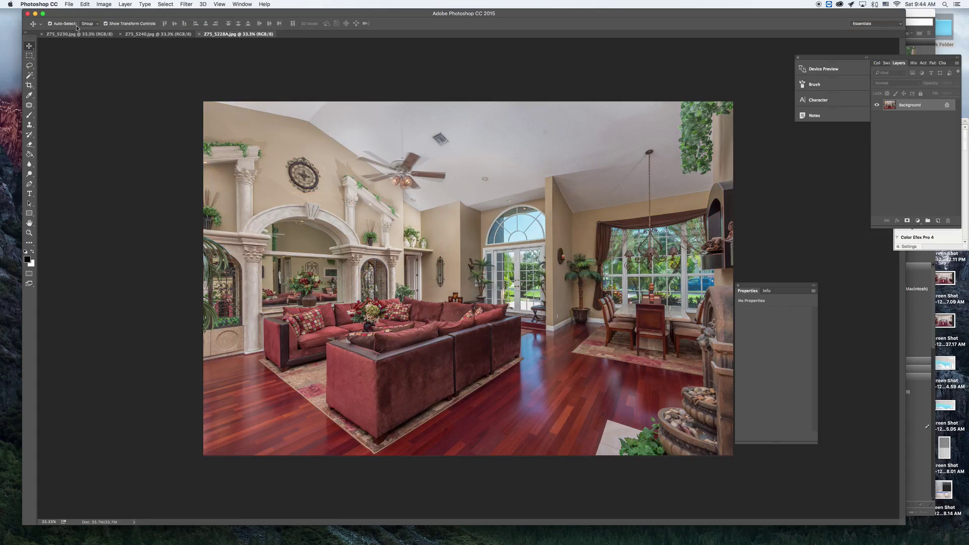
click(93, 34)
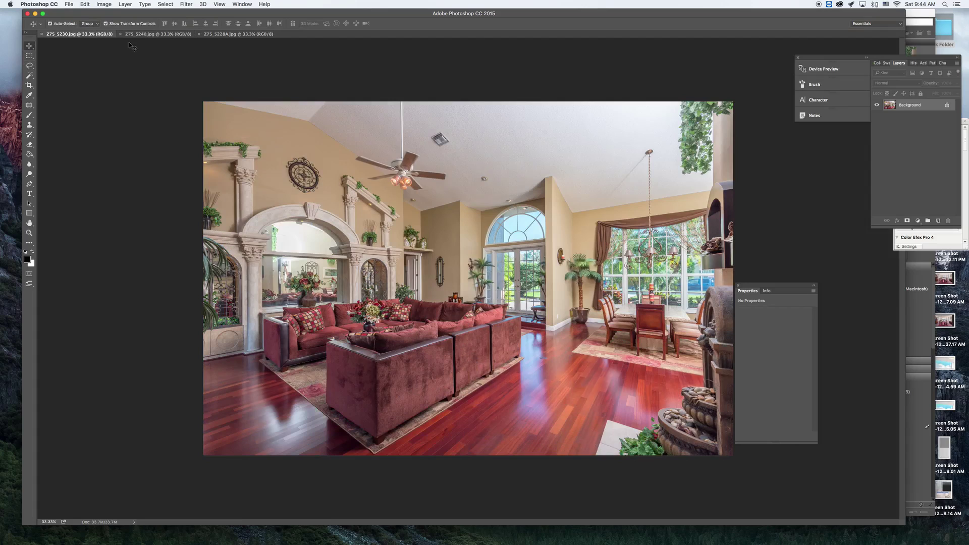
click(157, 35)
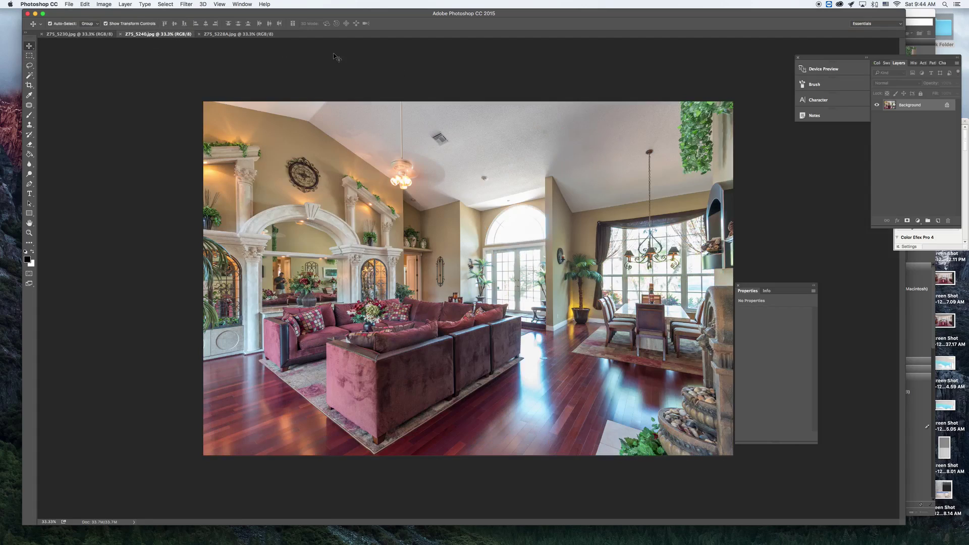
click(278, 36)
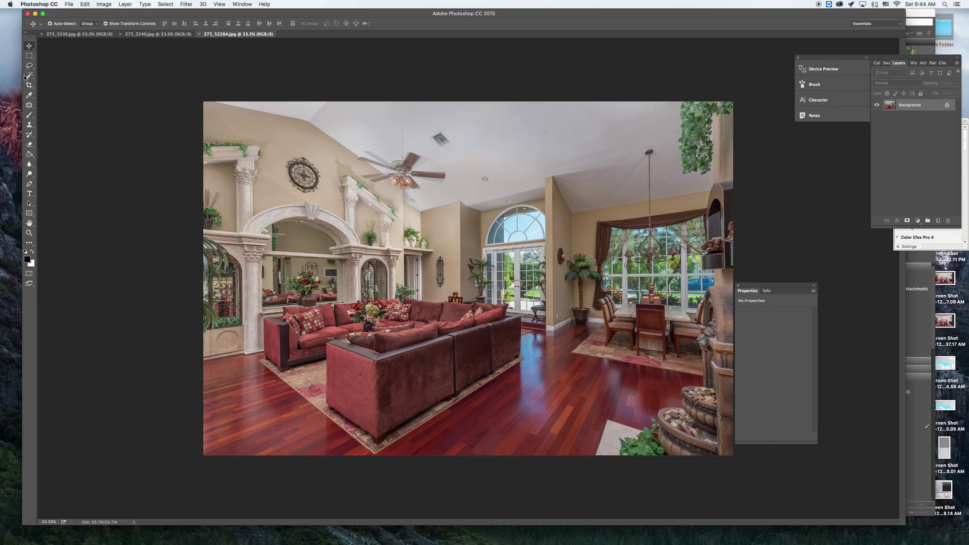
click(67, 34)
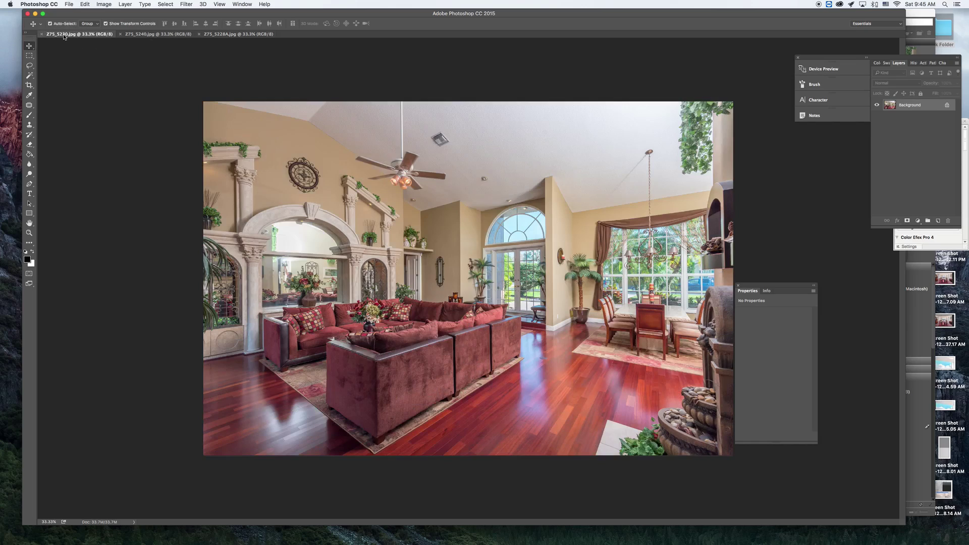
click(231, 36)
Float the Z75_5230 and Z75_5240 documents and copy each image into Z75_5228A as an aligned layer, with Z75_5240 on top.
drag(93, 35, 172, 225)
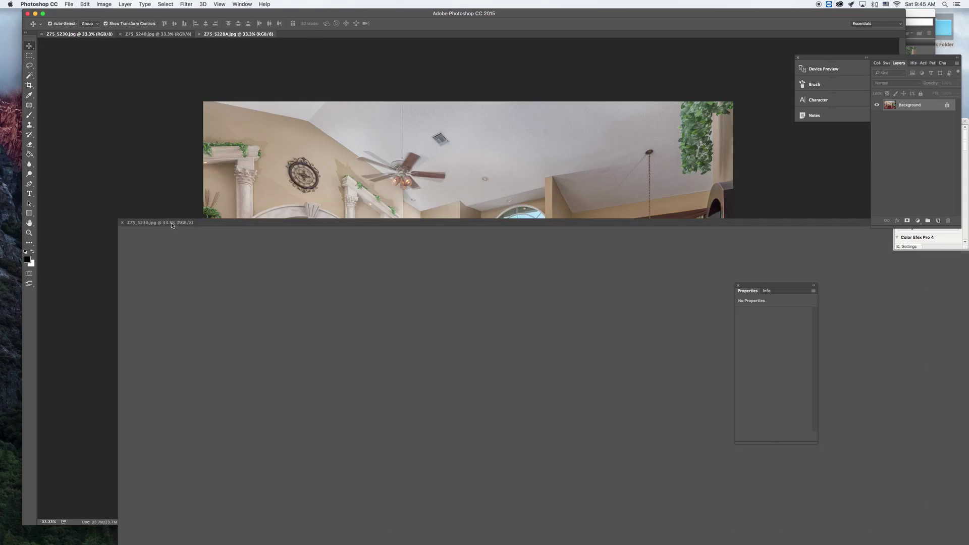
drag(238, 255, 271, 175)
drag(105, 37, 230, 262)
drag(270, 170, 297, 172)
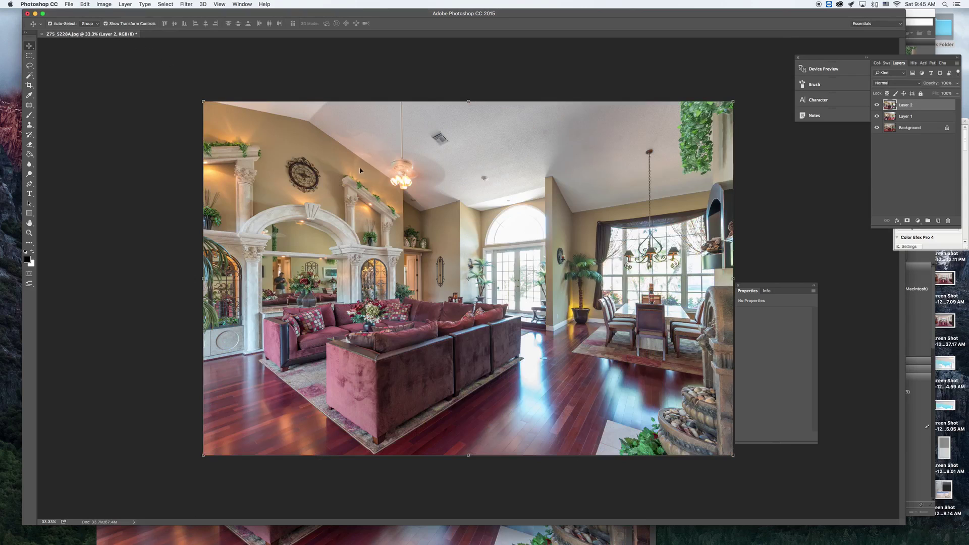
Hide Layer 2, add an inverted black layer mask to Layer 1 and activate the Brush tool.
click(877, 106)
click(903, 117)
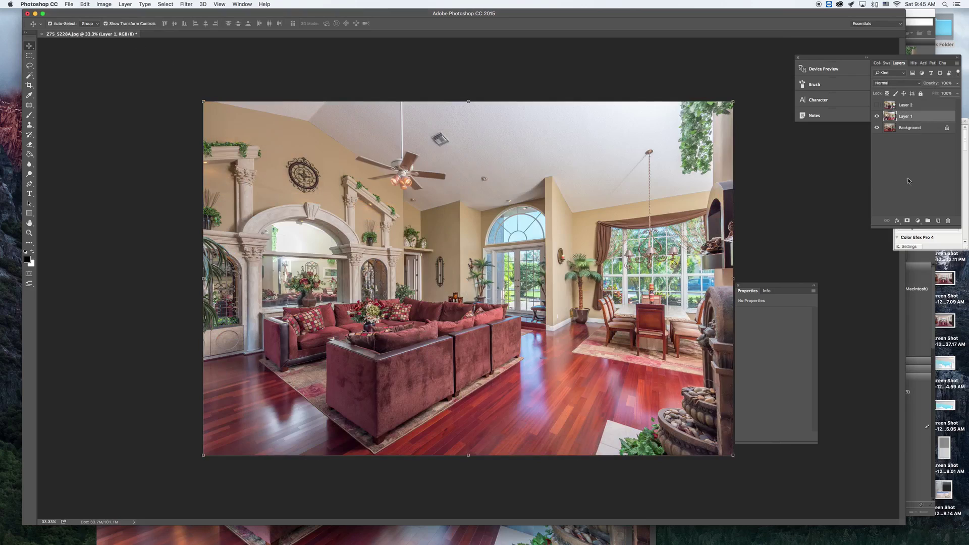
click(907, 221)
key(super+i)
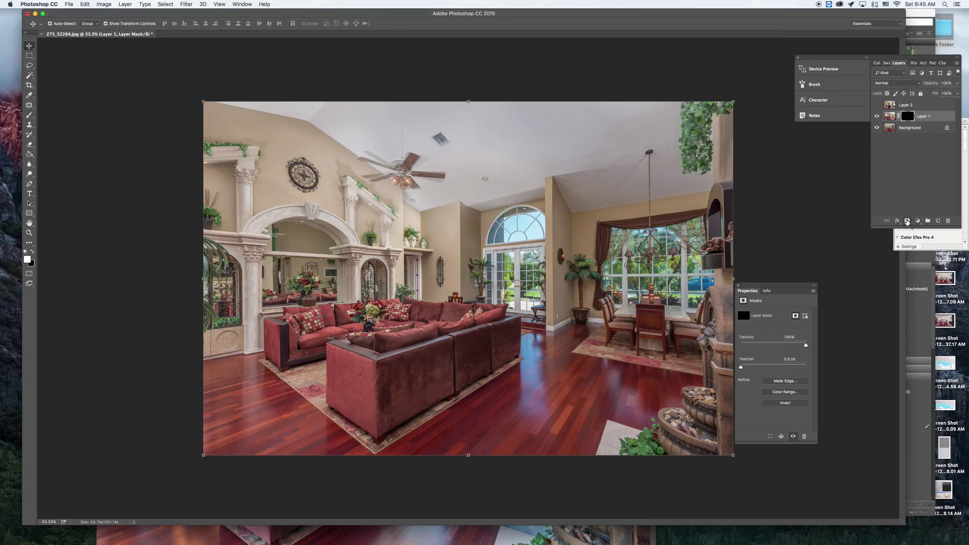
click(28, 116)
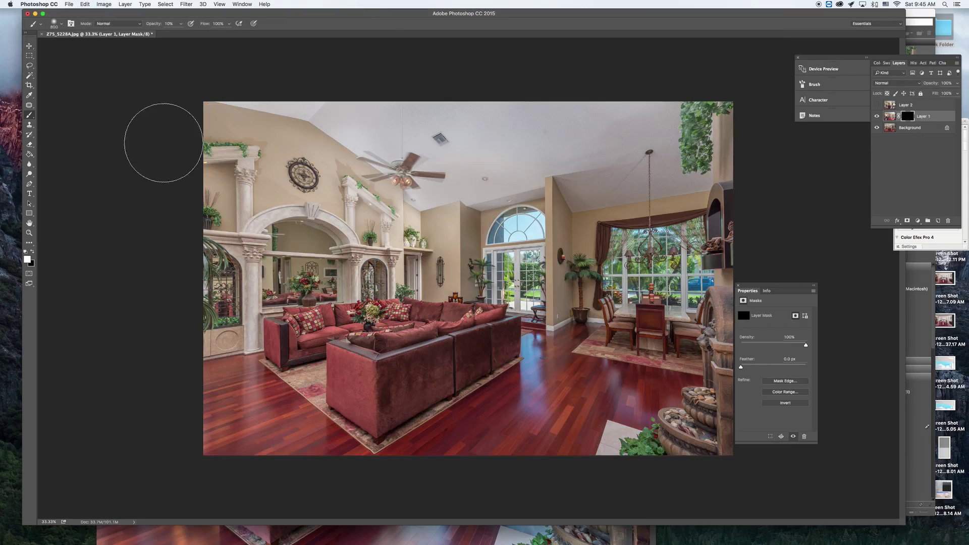
Set the brush opacity to 100%, enlarge the brush and paint white on Layer 1's mask over the ceiling fan and surrounding ceiling.
key(bracketleft)
click(180, 24)
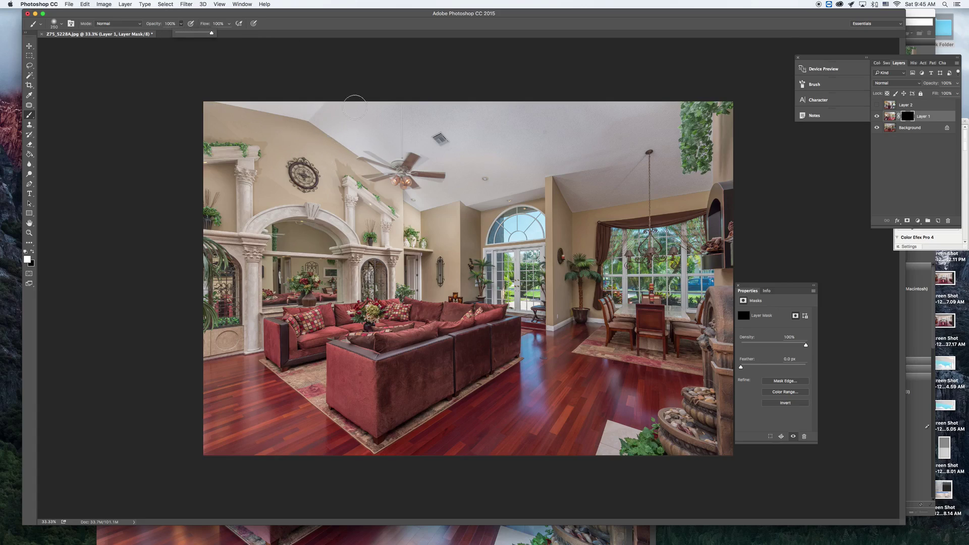
key(bracketright)
key(bracketright)
key(bracketright)
key(bracketright)
key(bracketright)
key(bracketright)
key(bracketright)
key(bracketright)
key(bracketright)
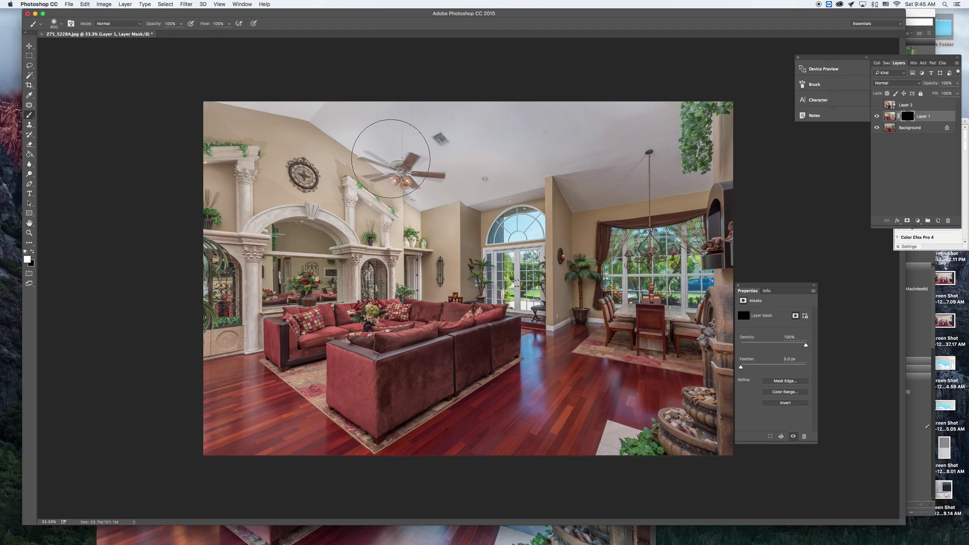
mouse_move(344, 159)
mouse_down()
mouse_move(227, 86)
mouse_move(449, 123)
mouse_move(465, 147)
mouse_move(376, 126)
mouse_up()
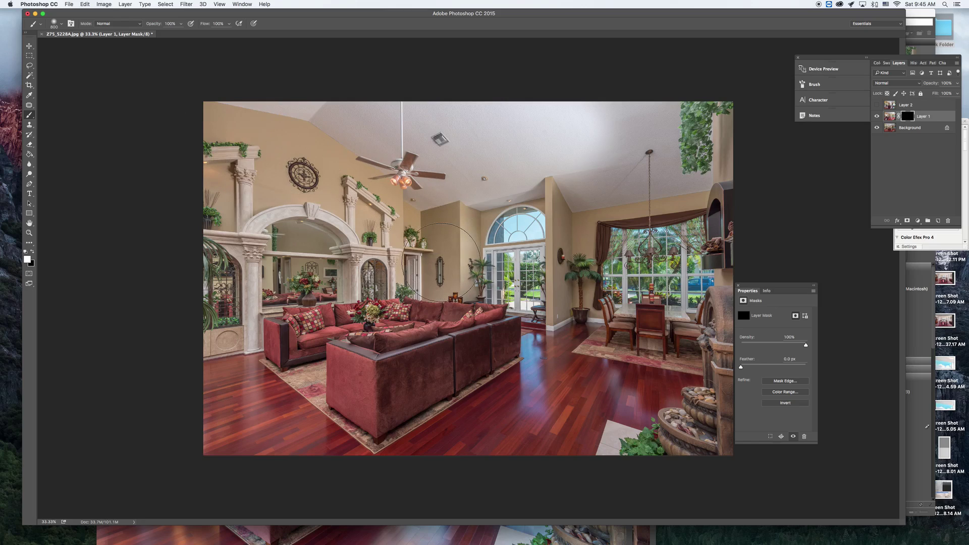
Paint black on Layer 1's mask over the ceiling near the chandelier and set a smaller brush to 40% opacity.
key(x)
mouse_move(631, 137)
mouse_down()
mouse_move(542, 106)
mouse_move(524, 114)
mouse_move(584, 133)
mouse_move(566, 133)
mouse_move(500, 95)
mouse_move(559, 142)
mouse_up()
key(bracketleft)
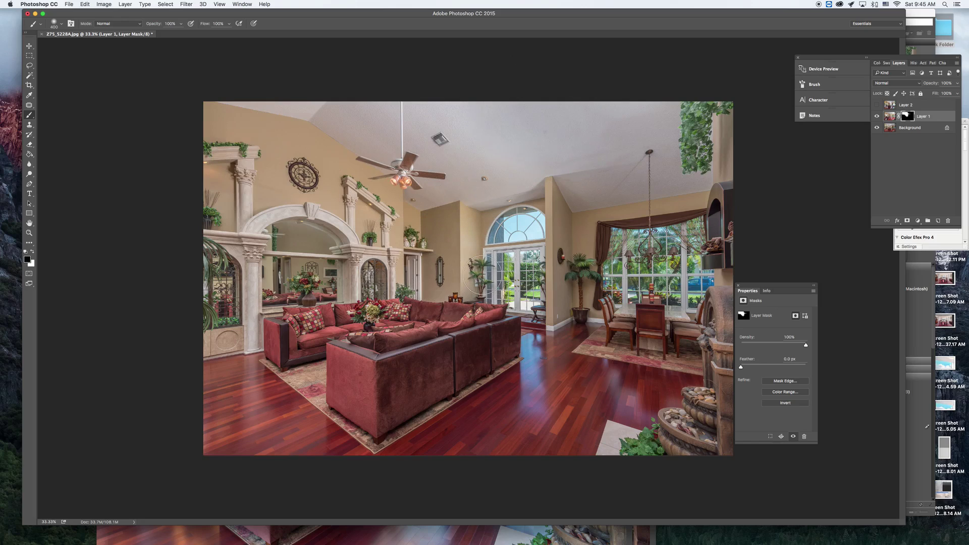
key(x)
key(4)
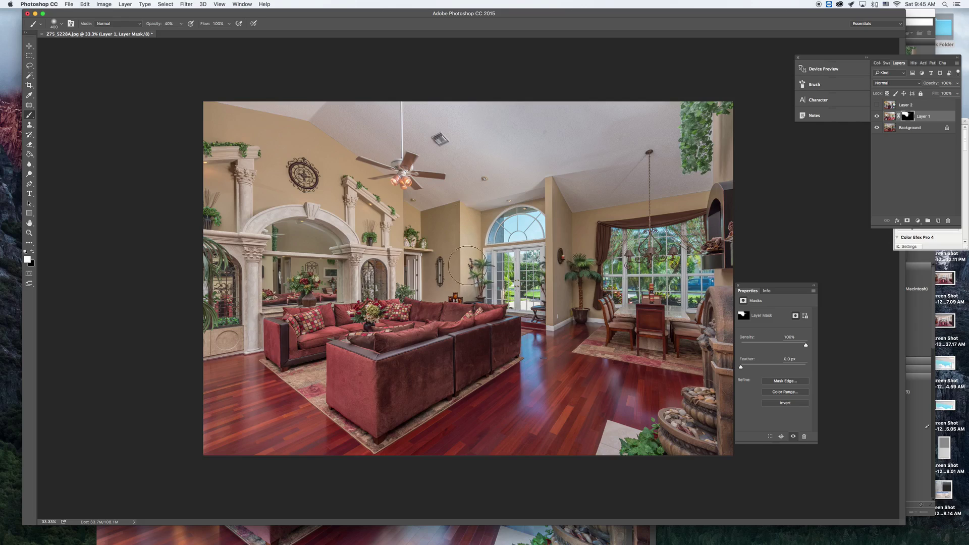
key(x)
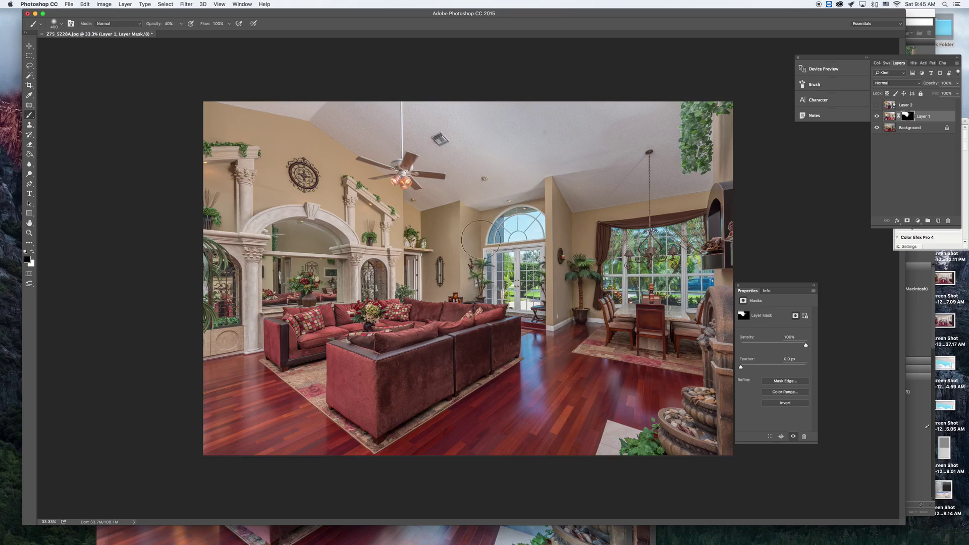
key(x)
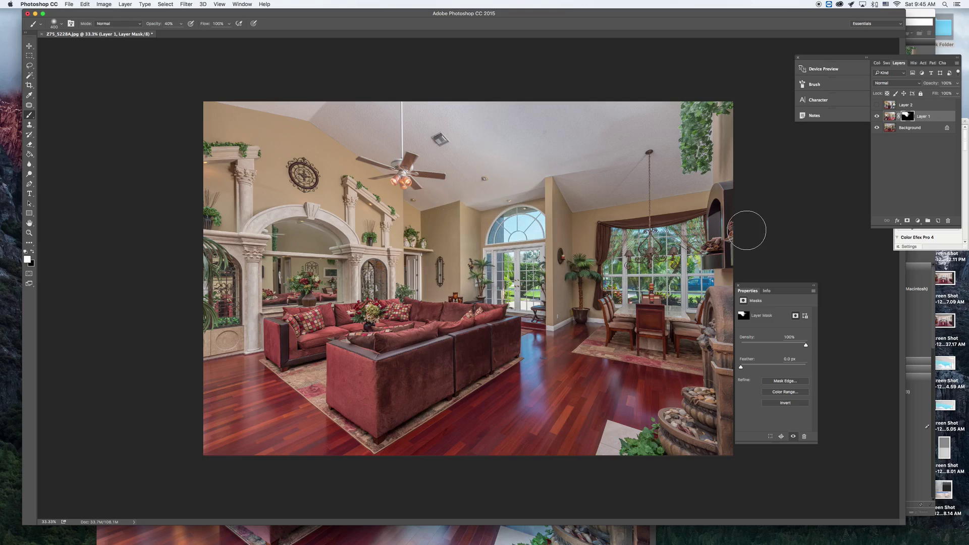
Toggle Layer 1's visibility to compare the ceiling fan area with and without the masked exposure.
click(877, 116)
click(877, 117)
click(876, 117)
click(877, 117)
click(877, 117)
click(877, 117)
Select Layer 2, make it visible and compare its exposure with the blend beneath.
click(926, 105)
click(876, 105)
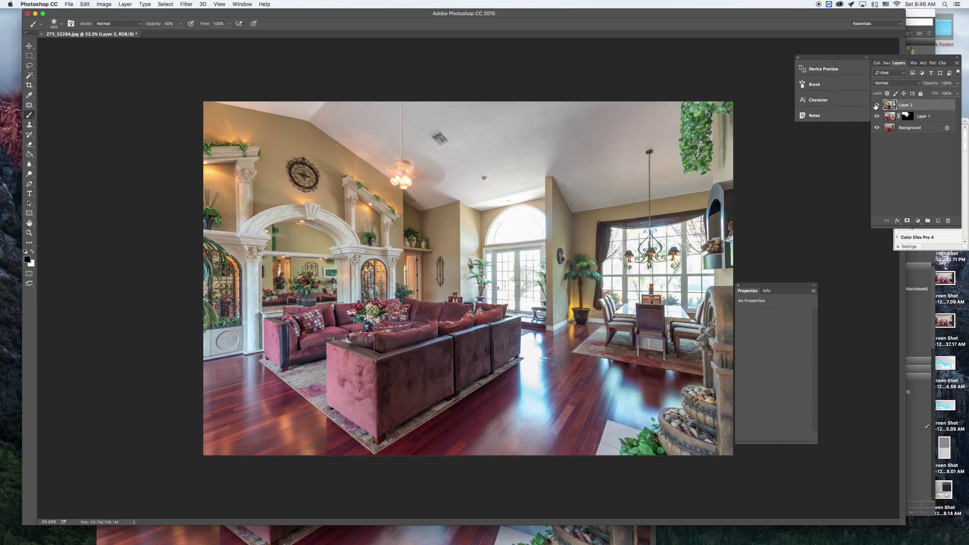
click(877, 106)
click(876, 106)
click(877, 105)
click(877, 105)
click(876, 106)
click(876, 105)
Add an inverted black layer mask to Layer 2 and set its blend mode to Luminosity.
click(907, 221)
key(super+i)
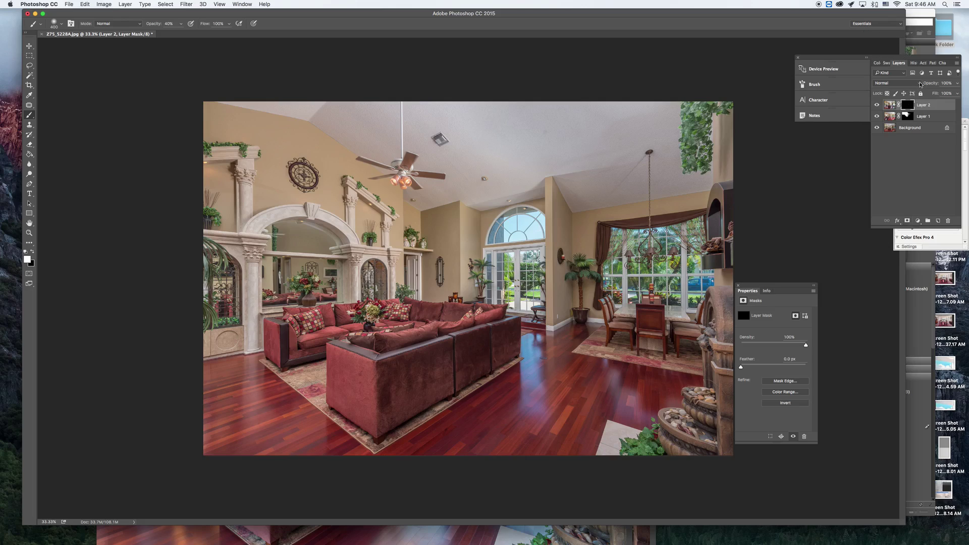
click(920, 83)
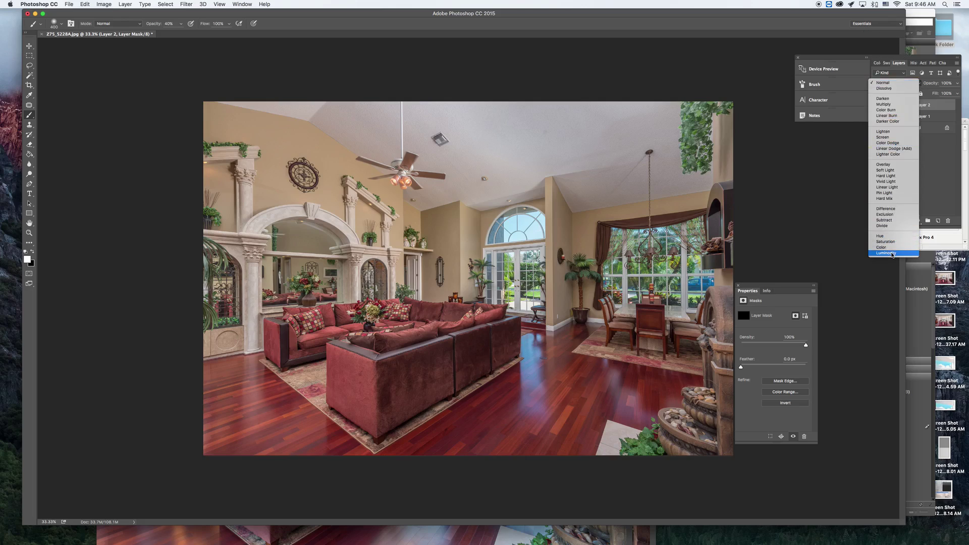
click(892, 254)
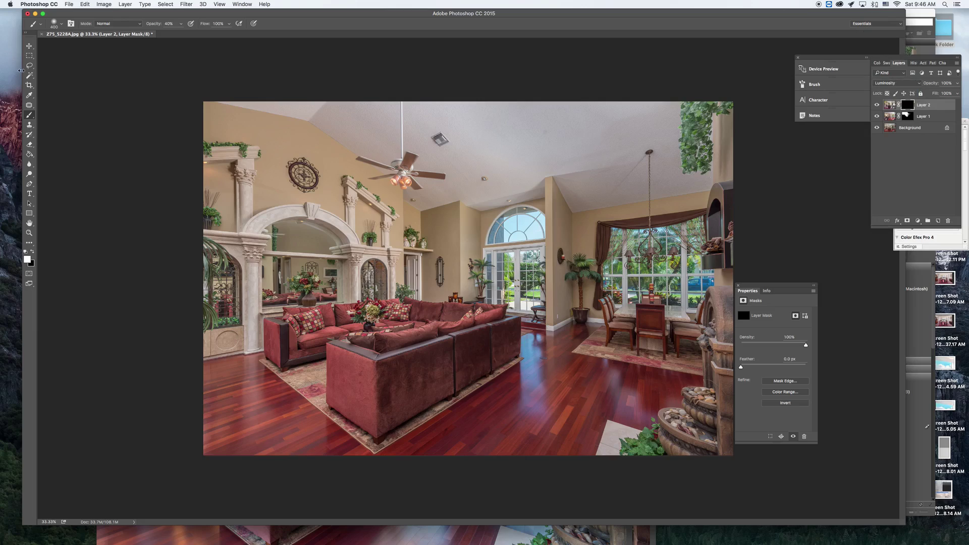
Set the brush to 100% opacity with a very low flow, enlarge it and paint white across the ceiling on Layer 2's mask.
click(181, 24)
click(228, 24)
drag(195, 33, 193, 34)
key(bracketright)
key(bracketright)
key(bracketright)
key(bracketright)
mouse_move(365, 149)
mouse_down()
mouse_move(356, 211)
mouse_move(371, 211)
mouse_move(218, 131)
mouse_move(341, 145)
mouse_move(387, 173)
mouse_move(405, 227)
mouse_move(427, 213)
mouse_move(442, 230)
mouse_move(405, 252)
mouse_move(423, 162)
mouse_move(384, 134)
mouse_move(597, 136)
mouse_move(382, 118)
mouse_move(559, 168)
mouse_move(362, 101)
mouse_move(507, 129)
mouse_move(495, 135)
mouse_move(526, 138)
mouse_move(458, 137)
mouse_move(514, 160)
mouse_move(672, 139)
mouse_move(456, 129)
mouse_move(539, 143)
mouse_move(510, 139)
mouse_move(650, 139)
mouse_move(524, 118)
mouse_move(555, 163)
mouse_move(661, 191)
mouse_move(584, 139)
mouse_move(653, 126)
mouse_move(525, 160)
mouse_move(698, 166)
mouse_move(631, 159)
mouse_move(639, 151)
mouse_move(617, 171)
mouse_move(743, 140)
mouse_move(550, 134)
mouse_up()
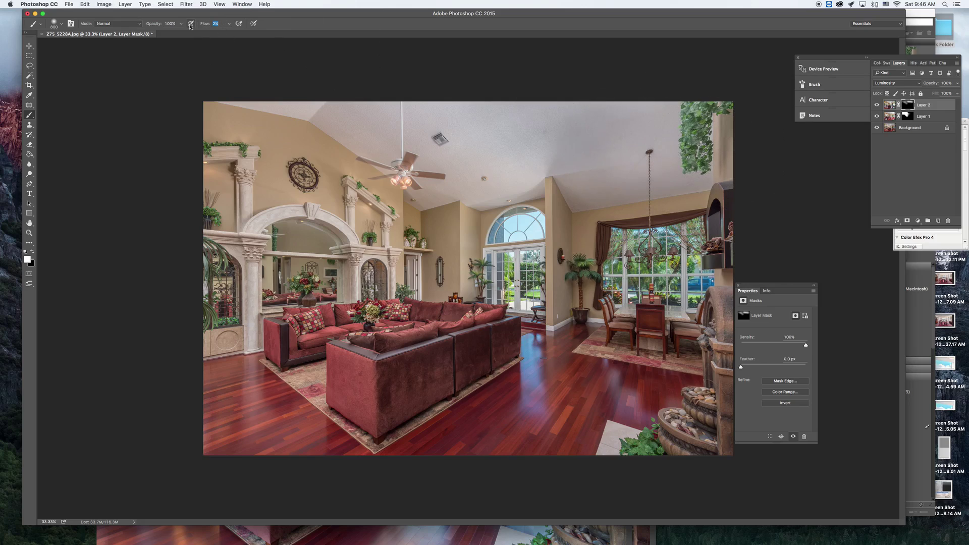
Set the brush flow to 4% and further brighten the ceiling and fan area by painting on Layer 2's mask.
text(4)
key(Return)
mouse_move(714, 135)
mouse_down()
mouse_move(657, 143)
mouse_move(569, 134)
mouse_move(649, 120)
mouse_move(618, 146)
mouse_move(548, 170)
mouse_move(611, 151)
mouse_move(731, 153)
mouse_up()
click(877, 105)
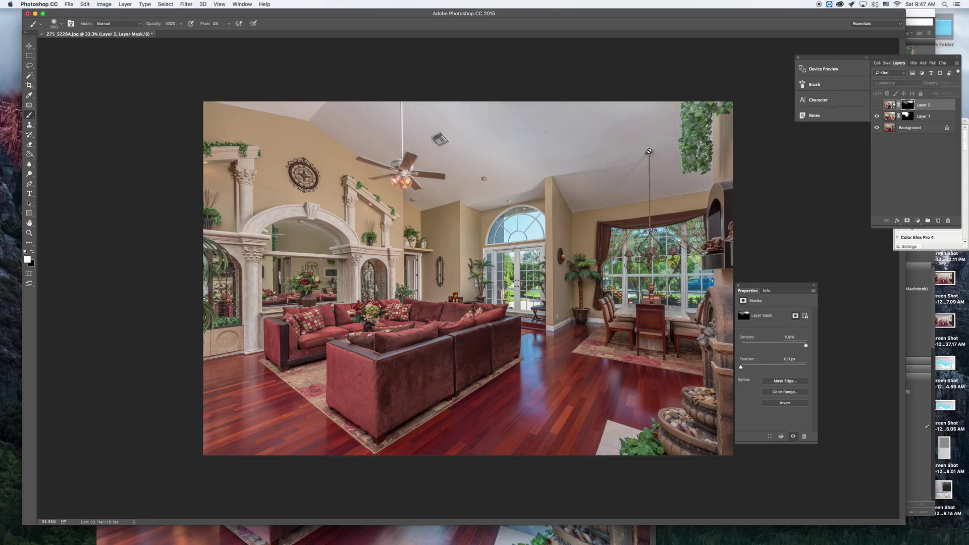
click(877, 105)
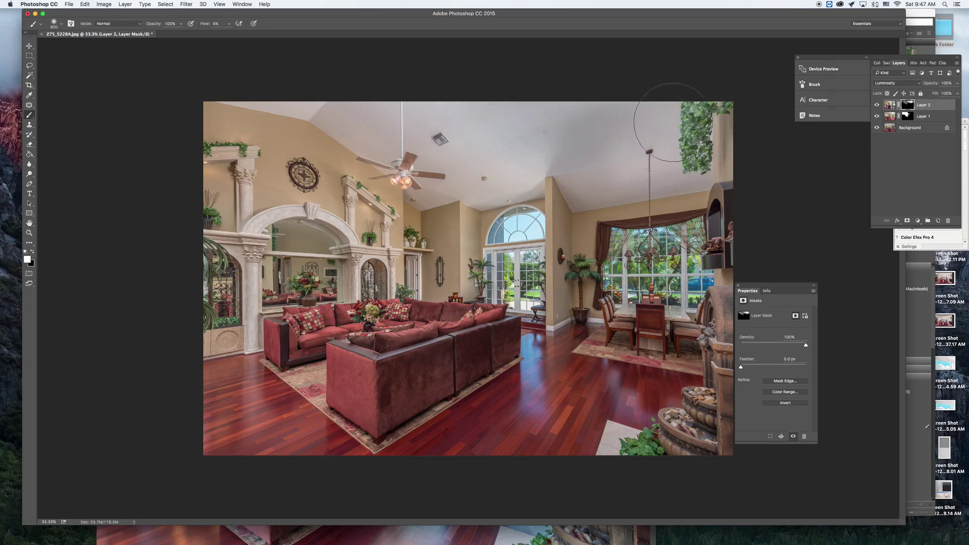
mouse_move(519, 128)
mouse_down()
mouse_move(511, 138)
mouse_move(391, 103)
mouse_move(657, 153)
mouse_move(439, 134)
mouse_move(346, 142)
mouse_move(729, 135)
mouse_up()
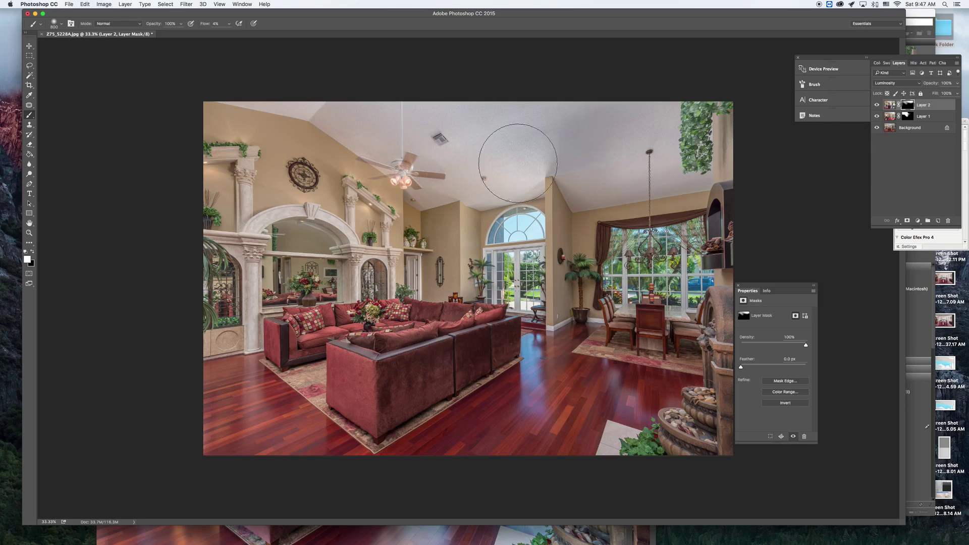
drag(372, 170, 437, 208)
Inspect the ceiling fan up close with Layer 2 shown and hidden to check for ghosting on the blades.
drag(628, 281, 855, 260)
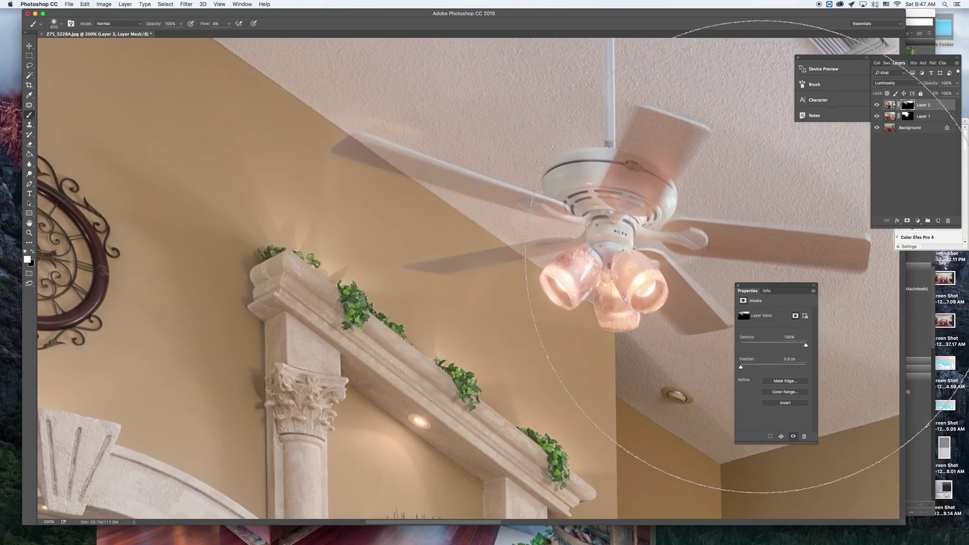
click(877, 105)
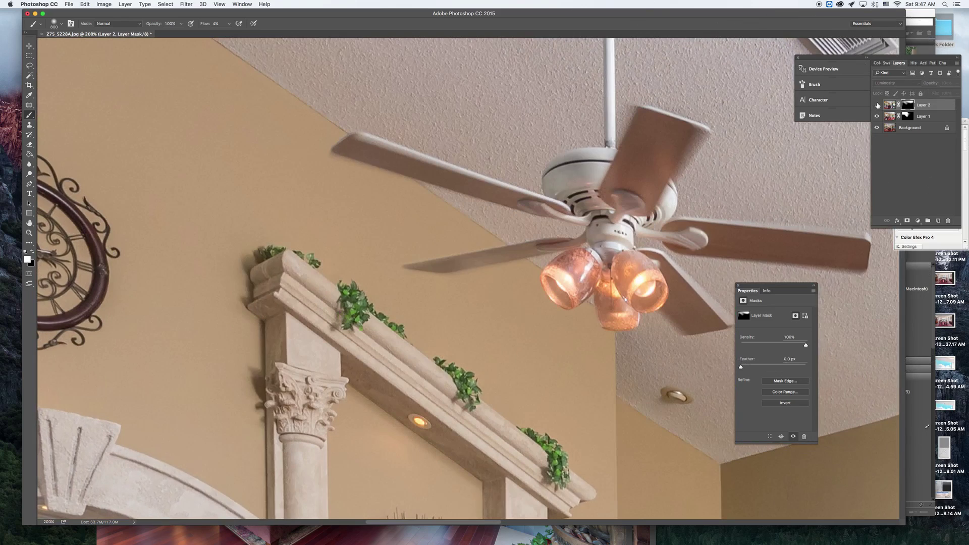
click(877, 105)
click(877, 105)
click(877, 105)
click(877, 105)
click(877, 105)
click(877, 104)
click(878, 104)
alt+click(806, 140)
alt+click(807, 140)
drag(863, 133, 752, 127)
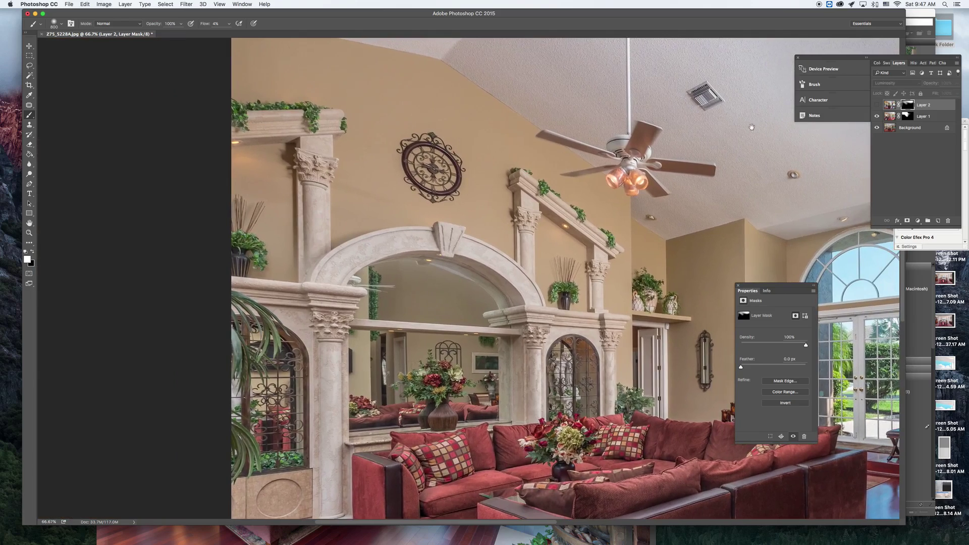
Show Layer 2 and paint black with a smaller brush on its mask over the fan blades to remove the ghosting.
click(877, 104)
key(bracketleft)
key(bracketleft)
key(bracketleft)
key(bracketleft)
key(bracketleft)
key(bracketleft)
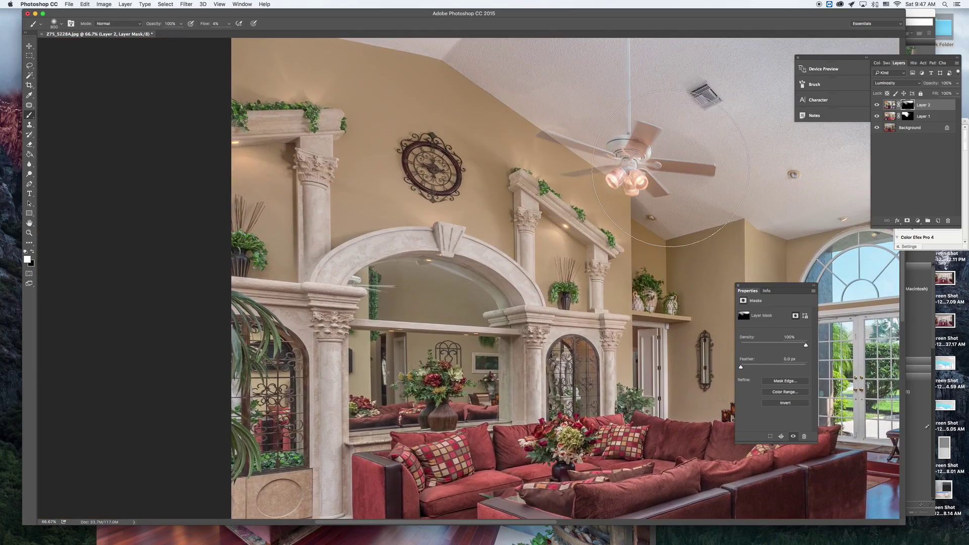
key(x)
mouse_move(606, 159)
mouse_down()
mouse_move(534, 137)
mouse_move(587, 150)
mouse_move(546, 141)
mouse_move(559, 143)
mouse_up()
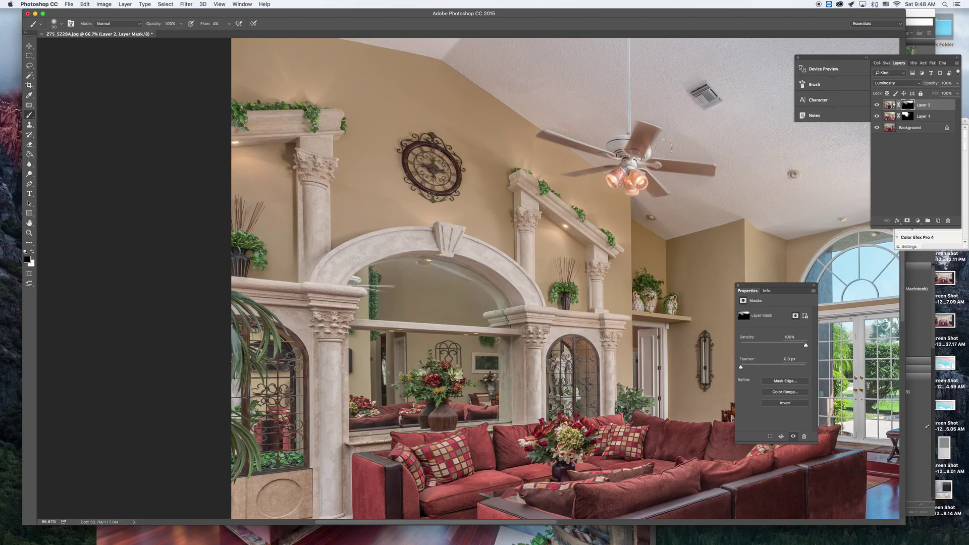
Toggle Layer 2's visibility to compare the whole ceiling before and after brightening, leaving the layer shown.
alt+click(676, 176)
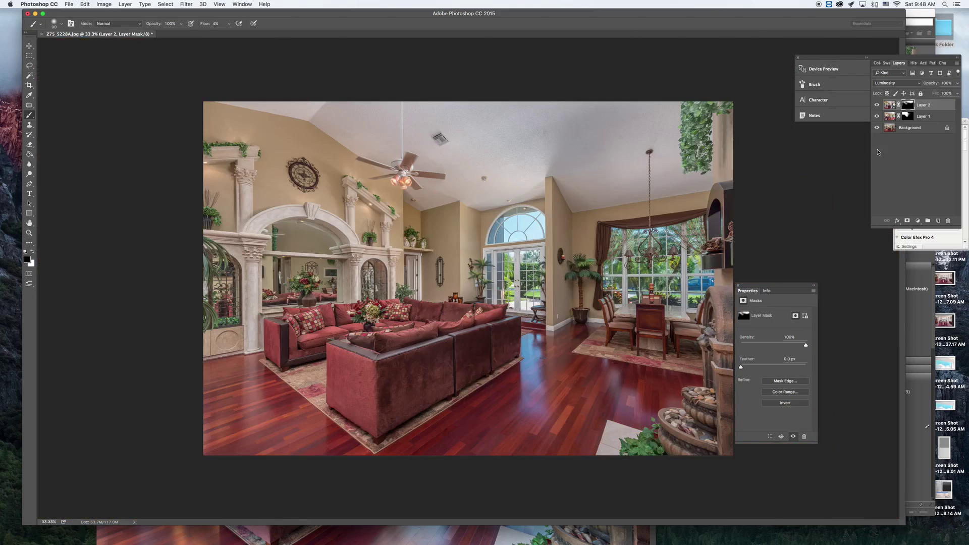
click(877, 106)
click(877, 106)
click(876, 106)
click(877, 106)
click(877, 105)
click(877, 106)
click(877, 106)
click(877, 106)
click(877, 106)
click(877, 106)
click(877, 106)
click(877, 107)
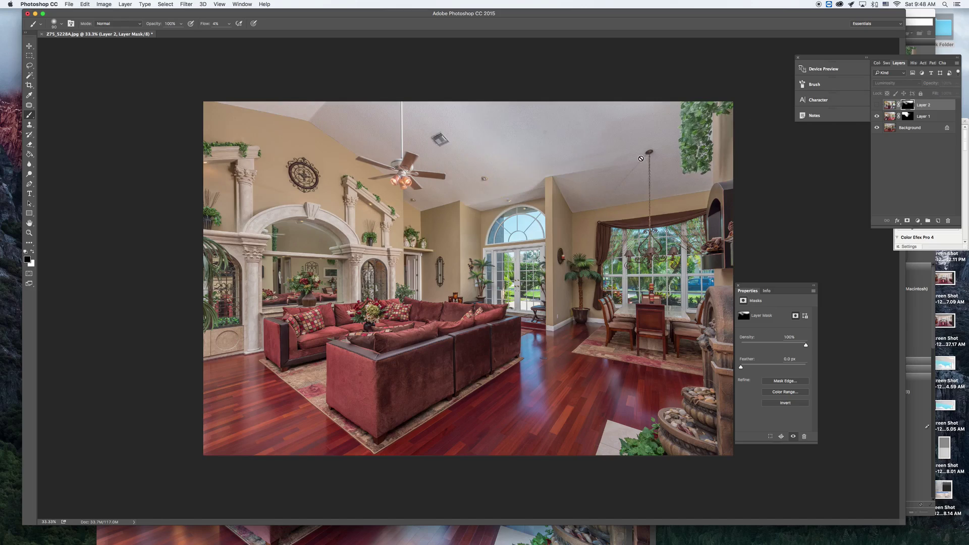
click(609, 178)
click(561, 183)
click(877, 105)
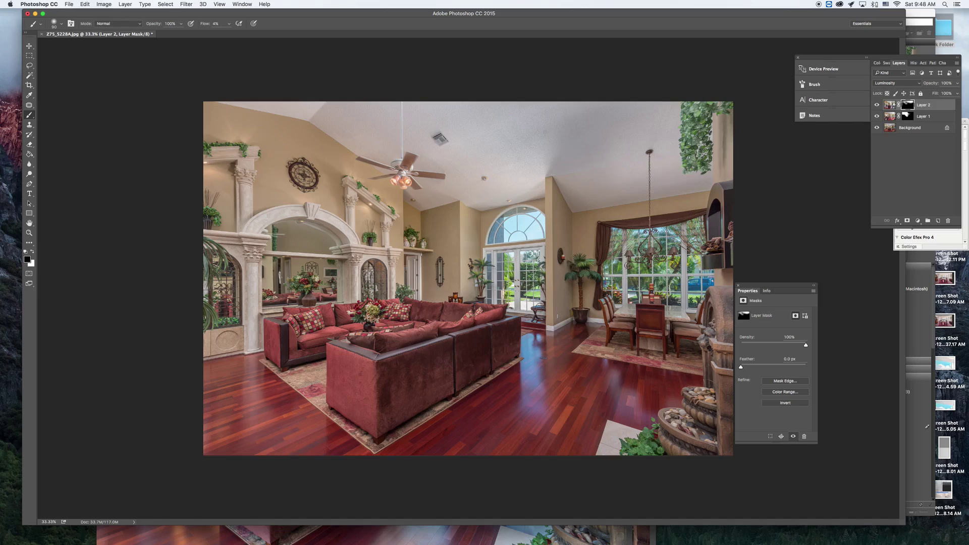
Paint white with a larger brush on Layer 2's mask to brighten the wall and floor between the entry doors and dining area.
key(bracketright)
key(bracketright)
key(bracketright)
key(x)
mouse_move(579, 222)
mouse_down()
mouse_move(562, 226)
mouse_move(570, 275)
mouse_move(557, 303)
mouse_up()
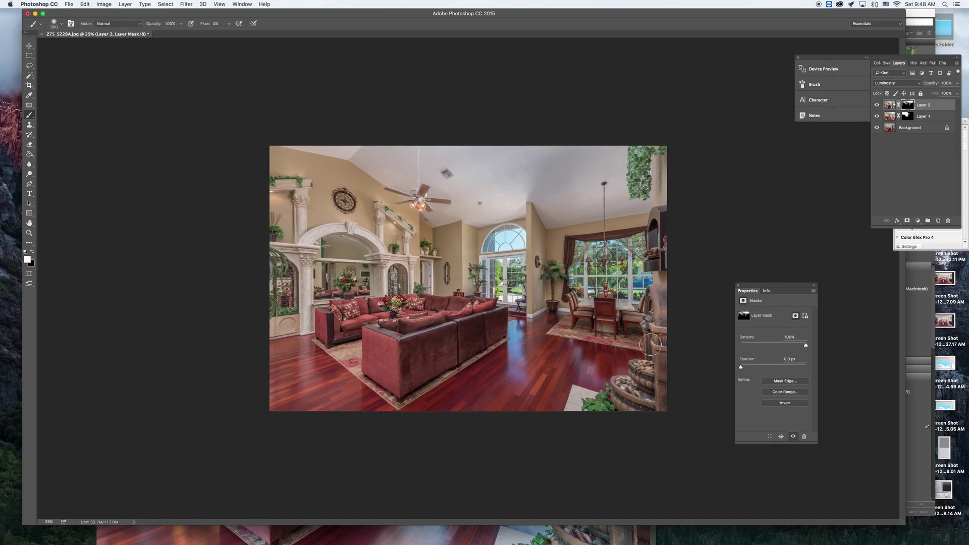
alt+click(556, 321)
click(610, 315)
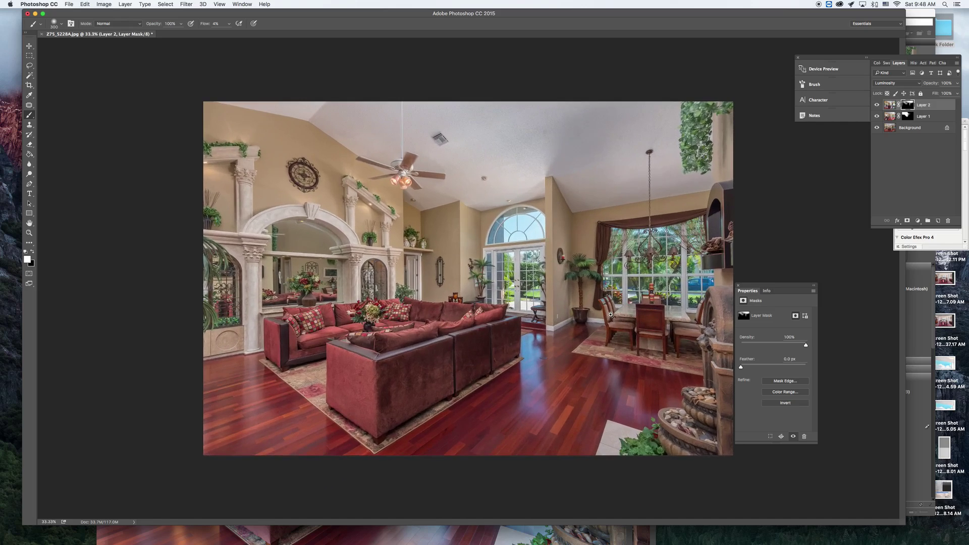
click(612, 319)
alt+click(610, 315)
Duplicate the Background layer and merge Layer 1 and Layer 2 into the copy.
drag(935, 128, 938, 221)
click(946, 120)
key(Delete)
click(948, 107)
key(Delete)
Toggle the Background copy's visibility to compare the blended room with the original exposure.
click(876, 106)
click(876, 106)
click(877, 106)
click(877, 106)
click(876, 106)
click(877, 106)
click(876, 106)
click(876, 106)
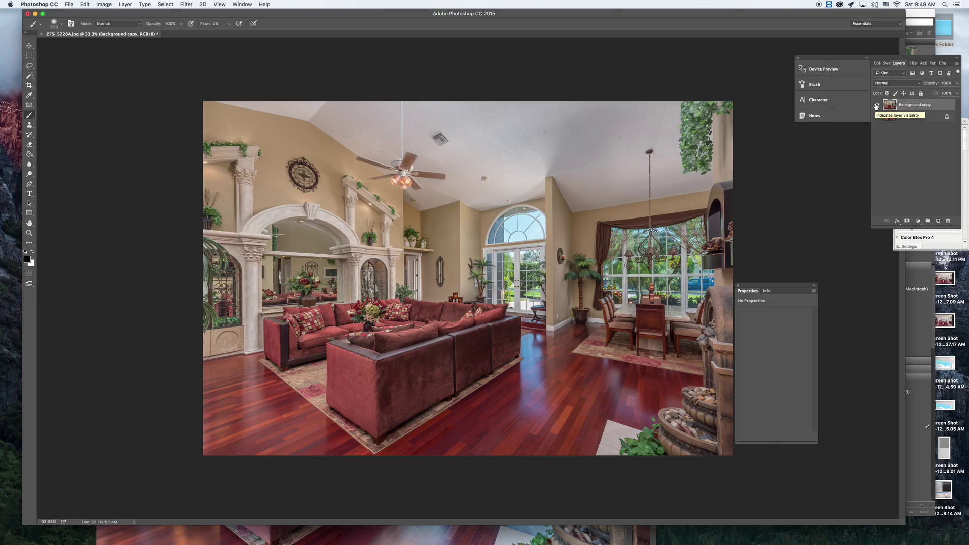
click(876, 106)
click(877, 106)
click(877, 106)
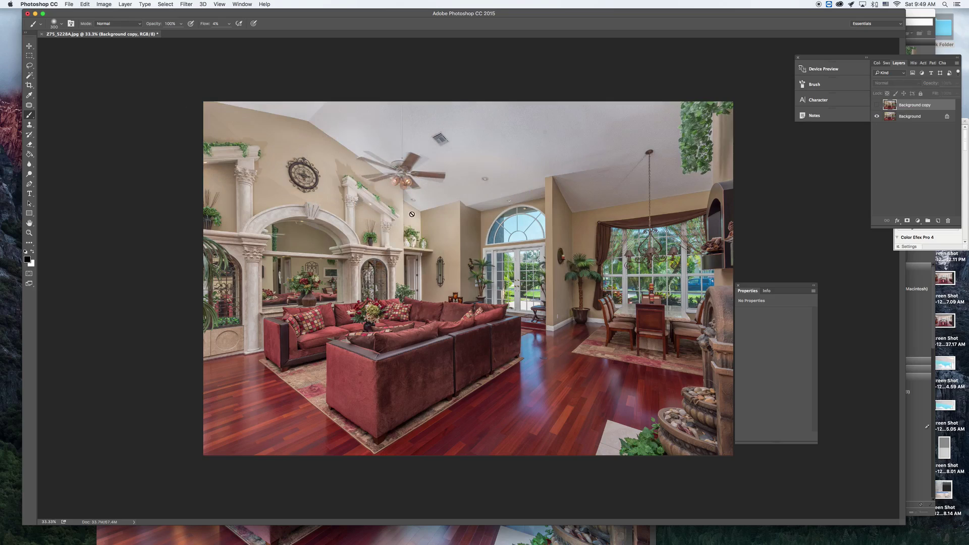
click(877, 106)
click(877, 106)
click(877, 105)
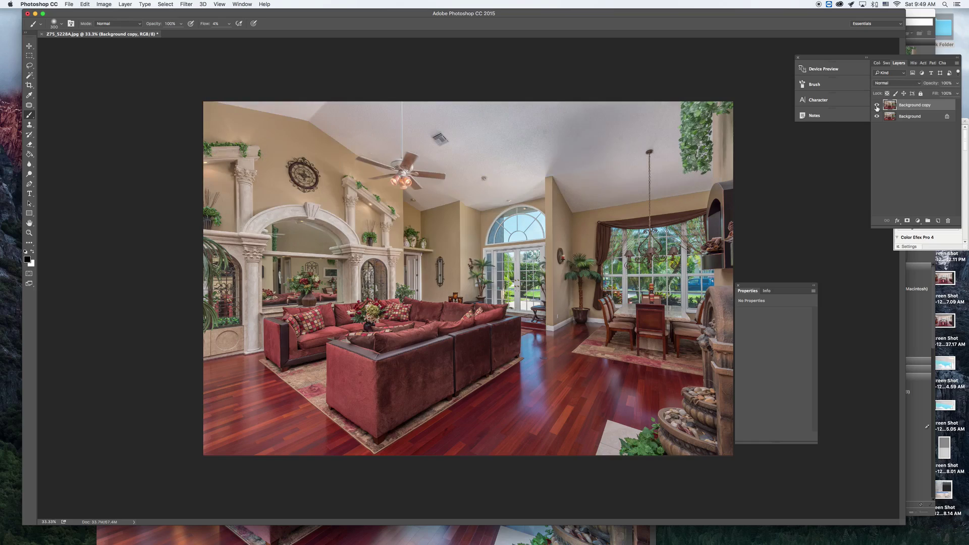
click(877, 106)
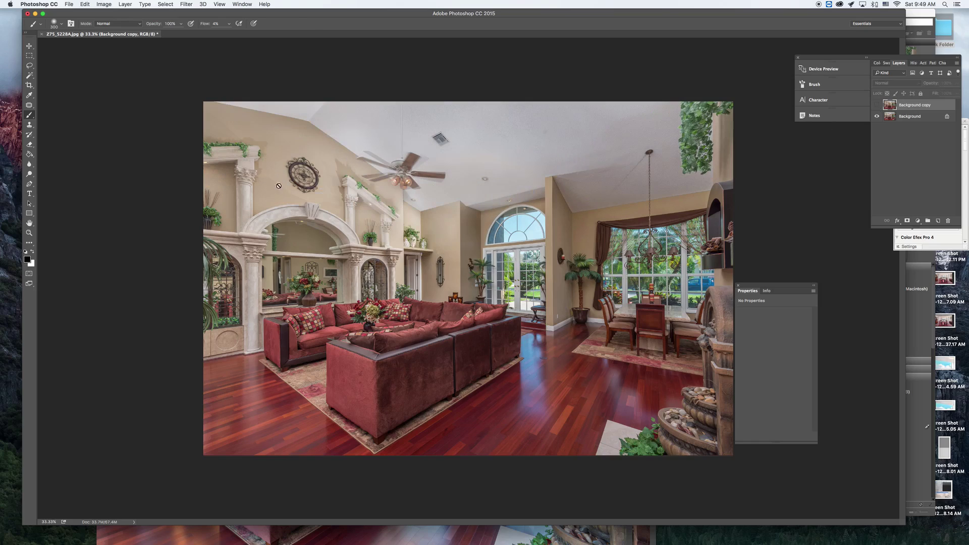
click(877, 105)
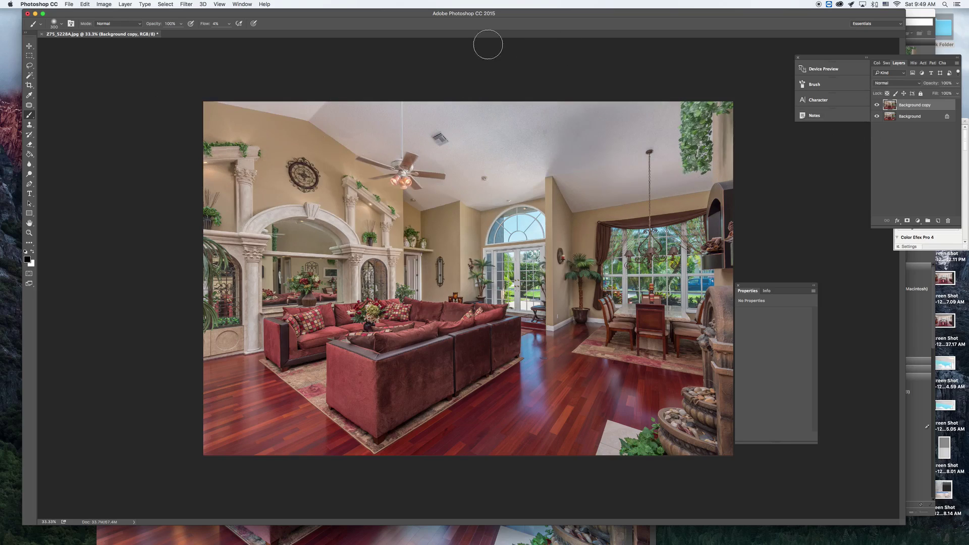
Merge the Background copy into the Background and repair two ceiling blemishes with the Patch tool.
key(super+e)
scroll(533, 155, up, 3)
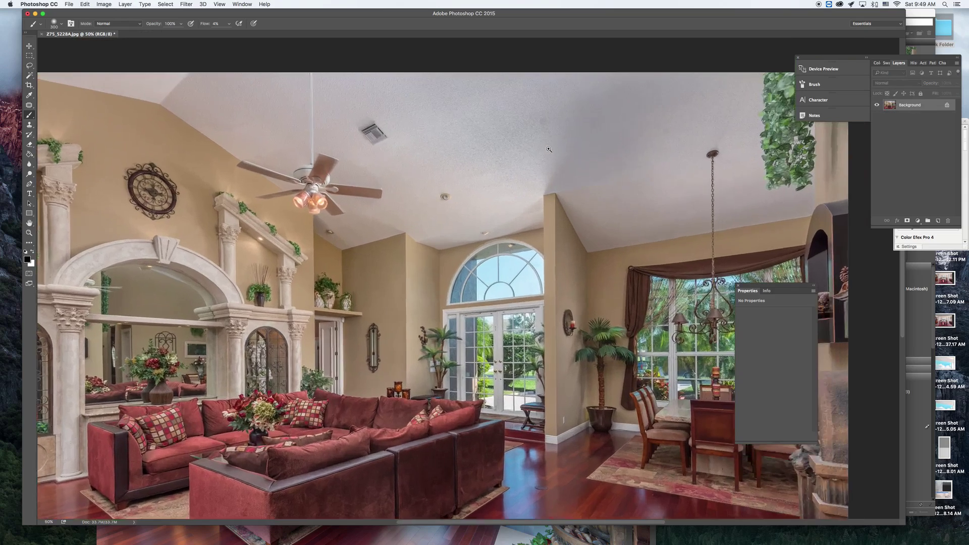
click(30, 105)
mouse_move(530, 112)
mouse_down()
mouse_move(504, 127)
mouse_move(534, 136)
mouse_move(524, 115)
mouse_move(490, 107)
mouse_up()
key(super+d)
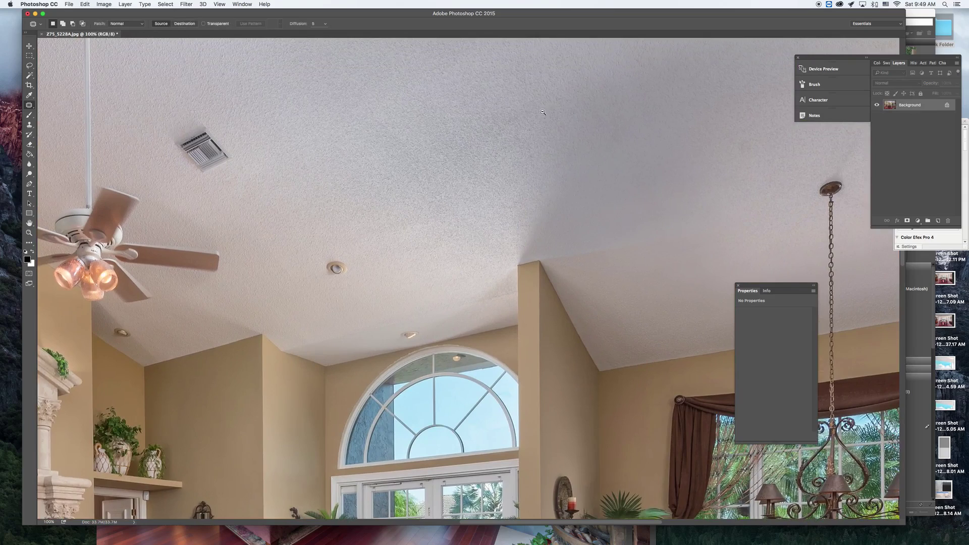
scroll(555, 126, down, 4)
scroll(630, 142, up, 2)
mouse_move(631, 125)
mouse_down()
mouse_move(613, 145)
mouse_move(634, 121)
mouse_up()
key(super+d)
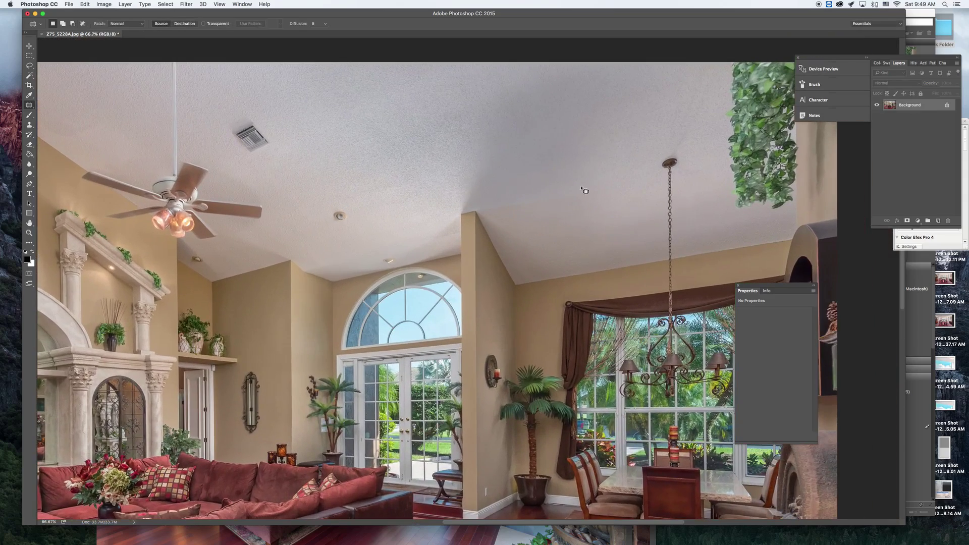
scroll(570, 212, down, 2)
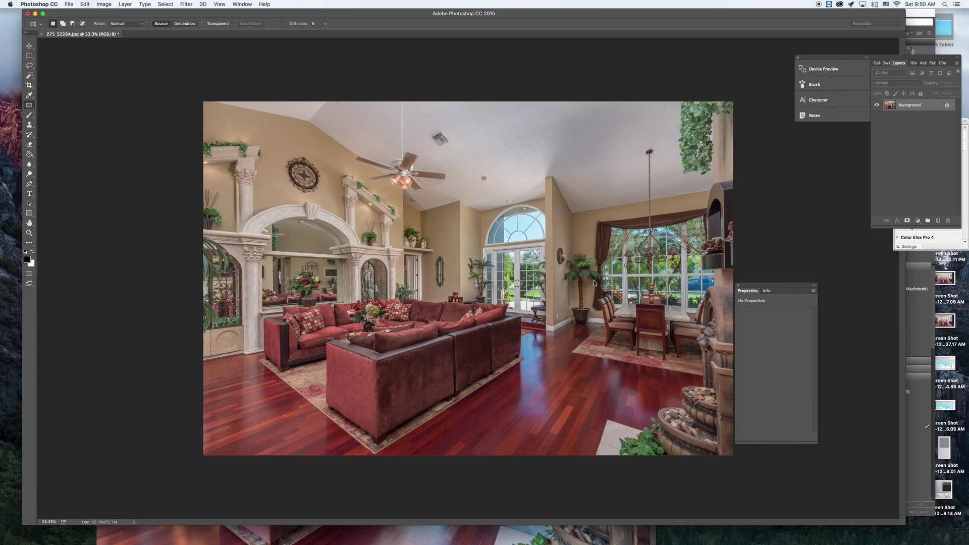
Save the blended living room photo as a JPEG named Z75_5228AC.jpg and close the open exposures.
key(super+shift+s)
click(466, 30)
text(C)
key(Return)
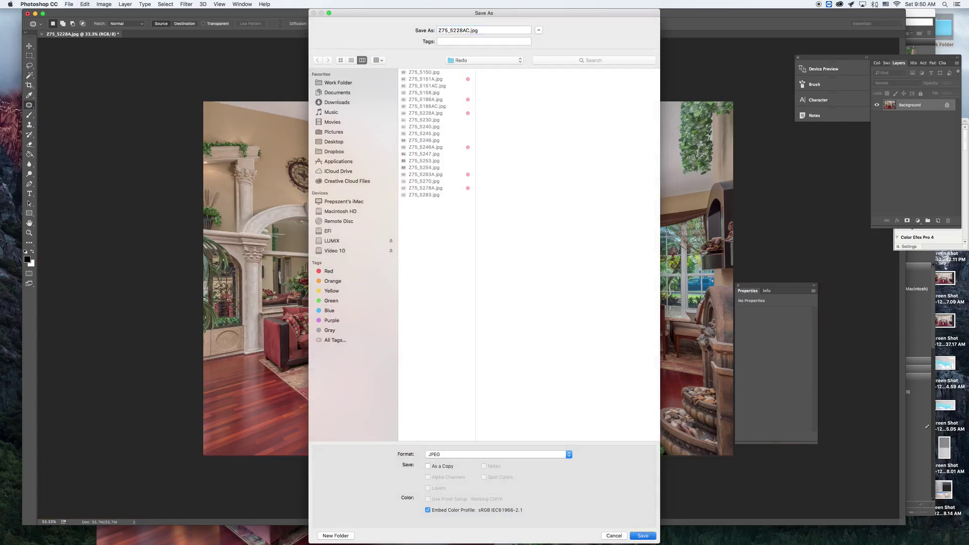
key(Return)
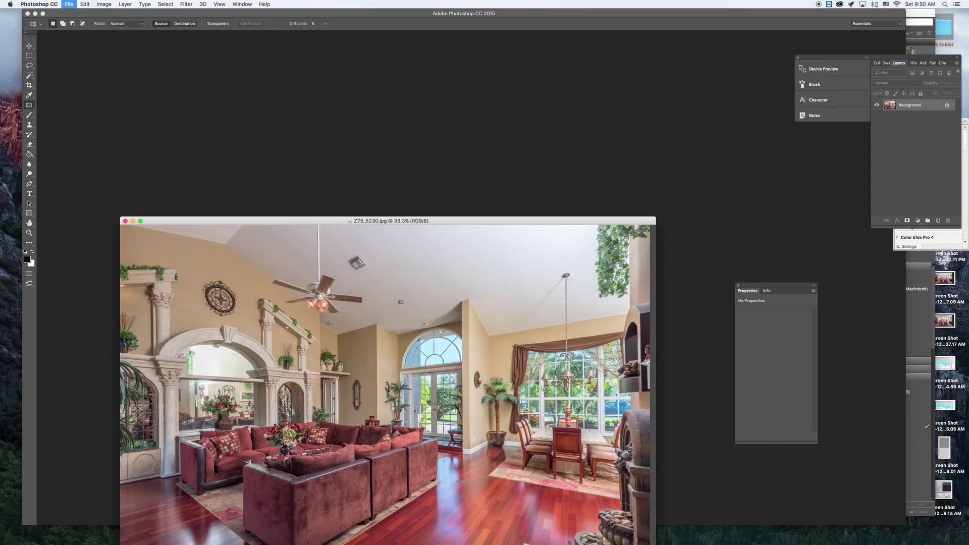
key(super+w)
Switch to Adobe Bridge and open the six exposures from Z75_5245.jpg to Z75_5254.jpg in Photoshop.
key(super+Tab)
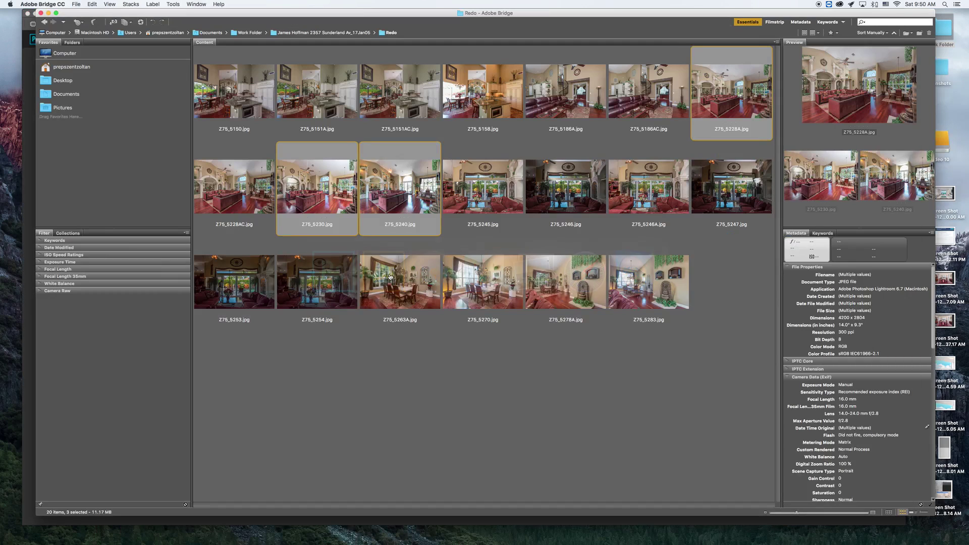
click(384, 271)
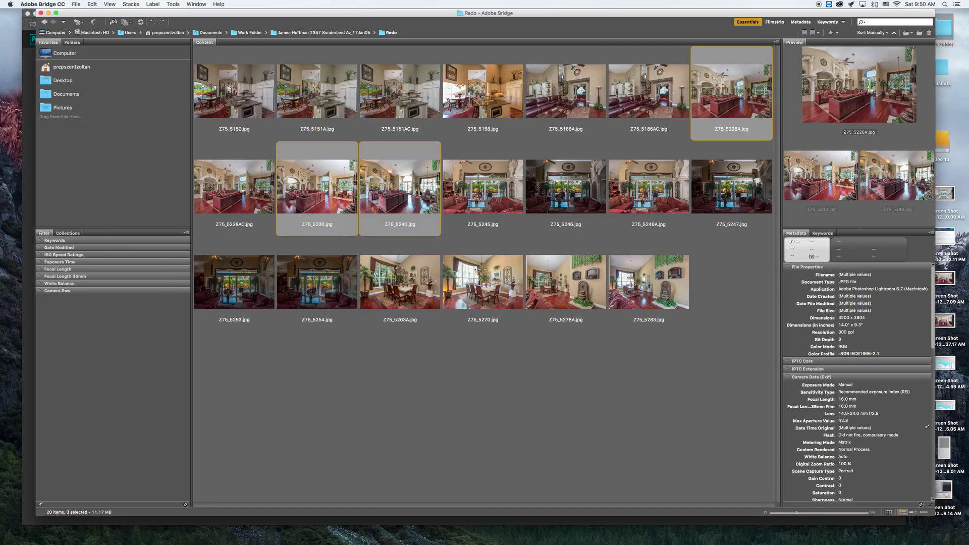
click(502, 189)
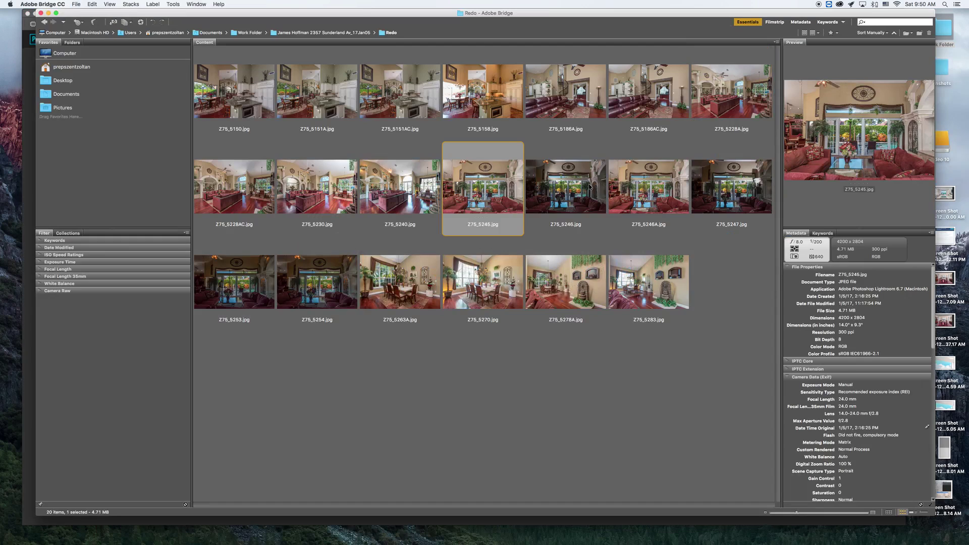
shift+click(591, 187)
shift+click(649, 186)
shift+click(725, 190)
shift+click(251, 273)
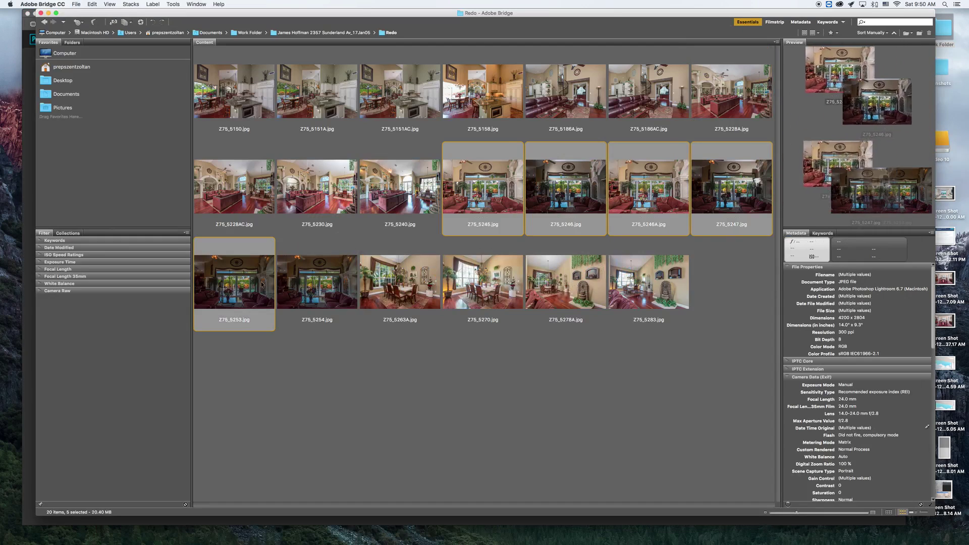
shift+click(317, 287)
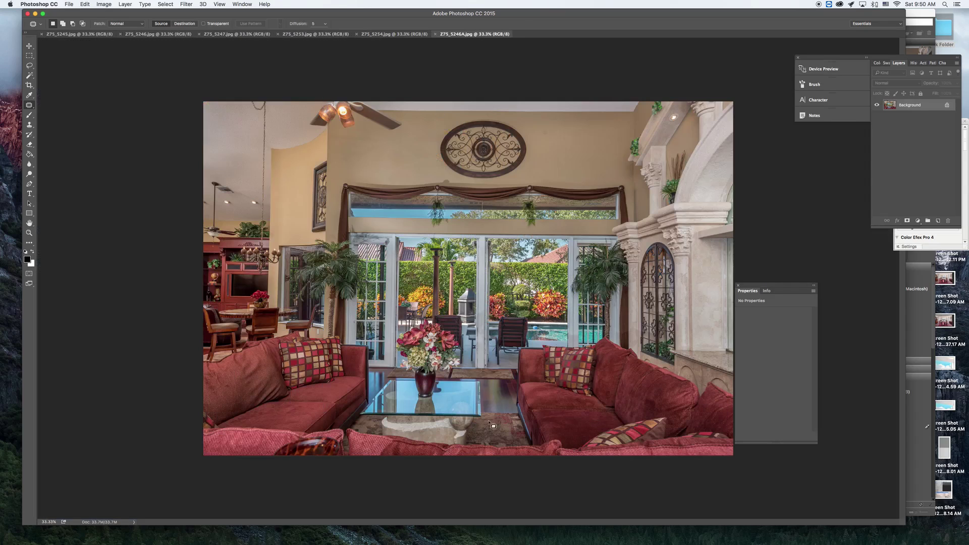
Examine the transom window, hanging plants, curtain and glass doors in Z75_5246A.jpg at close range.
click(29, 46)
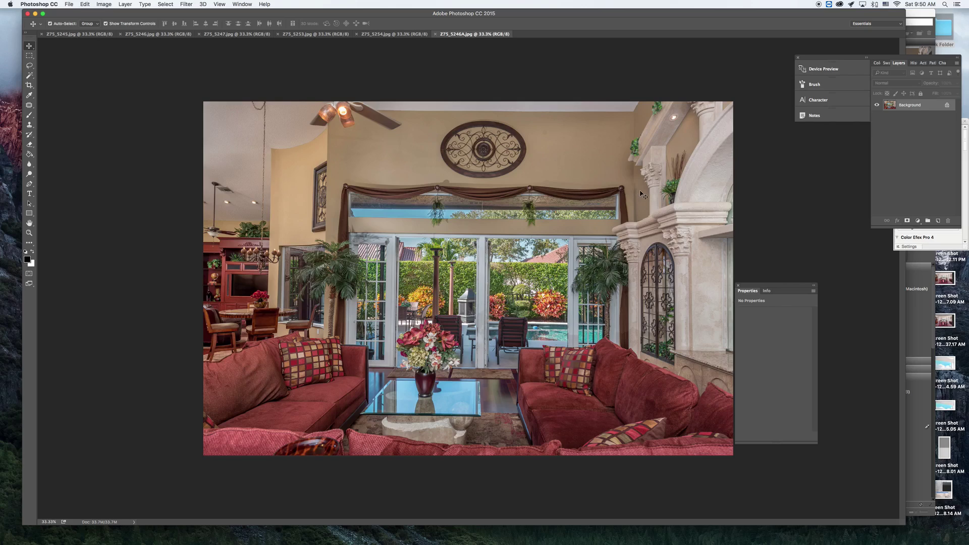
super+click(448, 220)
super+click(448, 220)
super+click(447, 220)
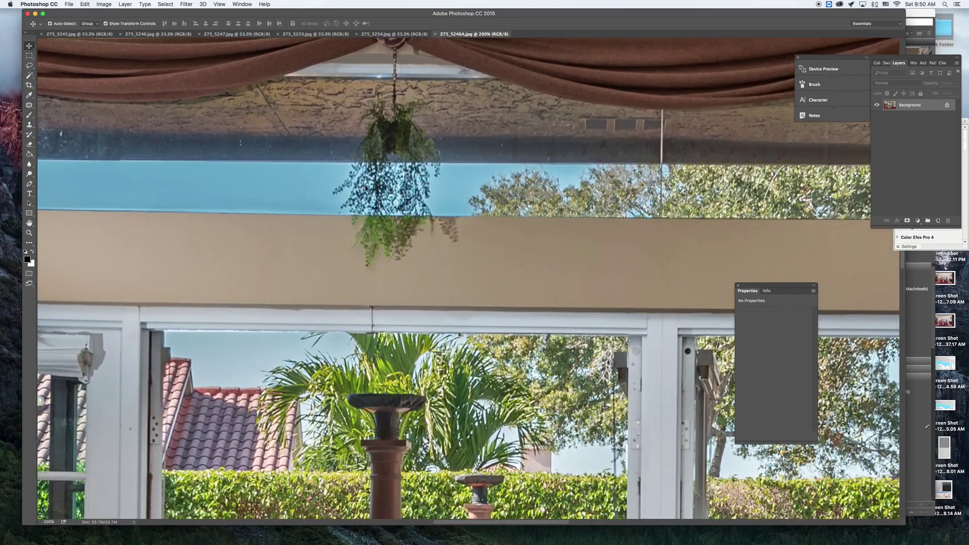
scroll(636, 166, right, 10)
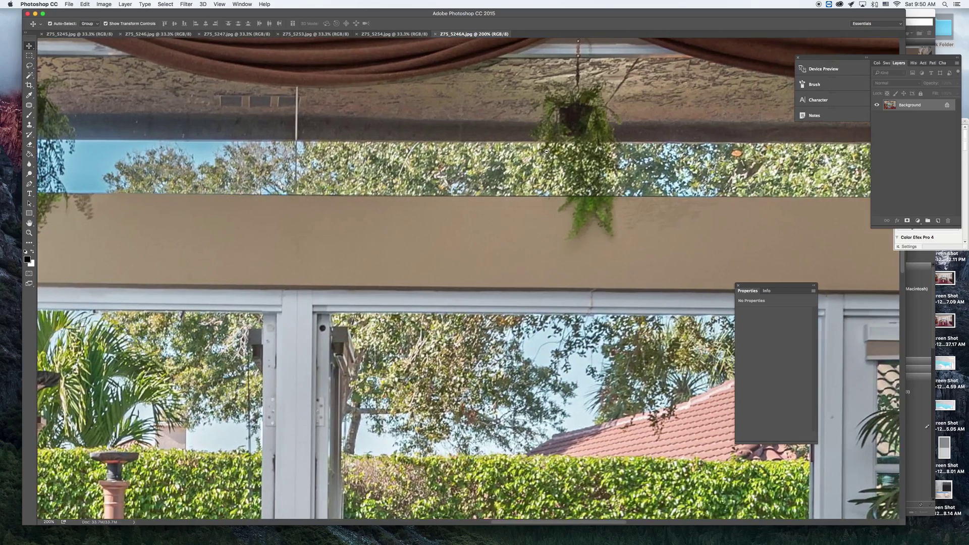
scroll(547, 152, down, 3)
scroll(445, 150, down, 1)
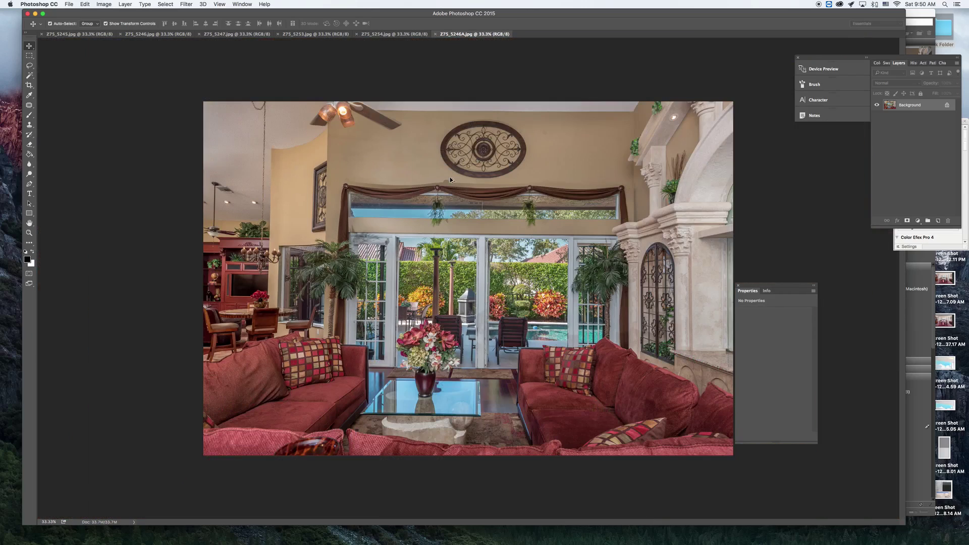
scroll(450, 177, down, 1)
super+click(408, 263)
scroll(408, 264, up, 3)
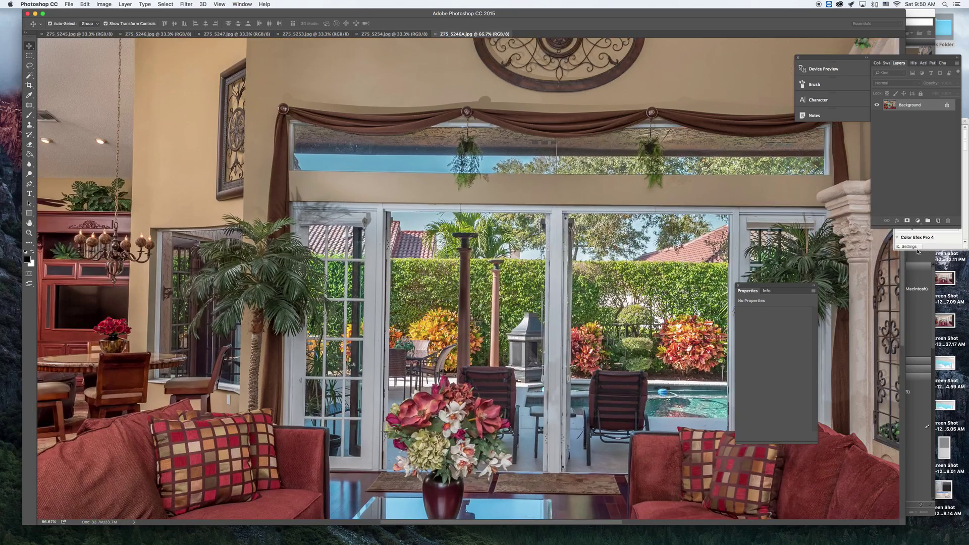
click(745, 289)
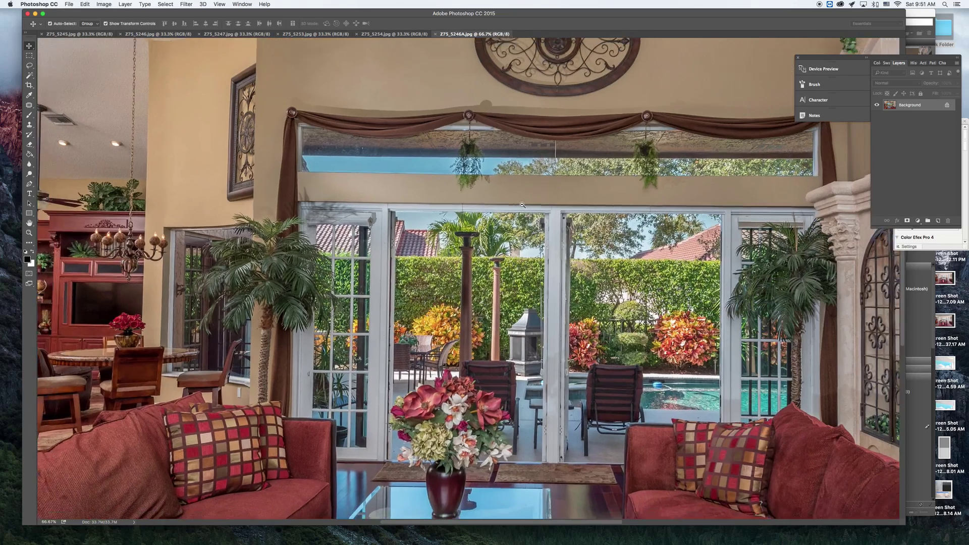
alt+click(523, 204)
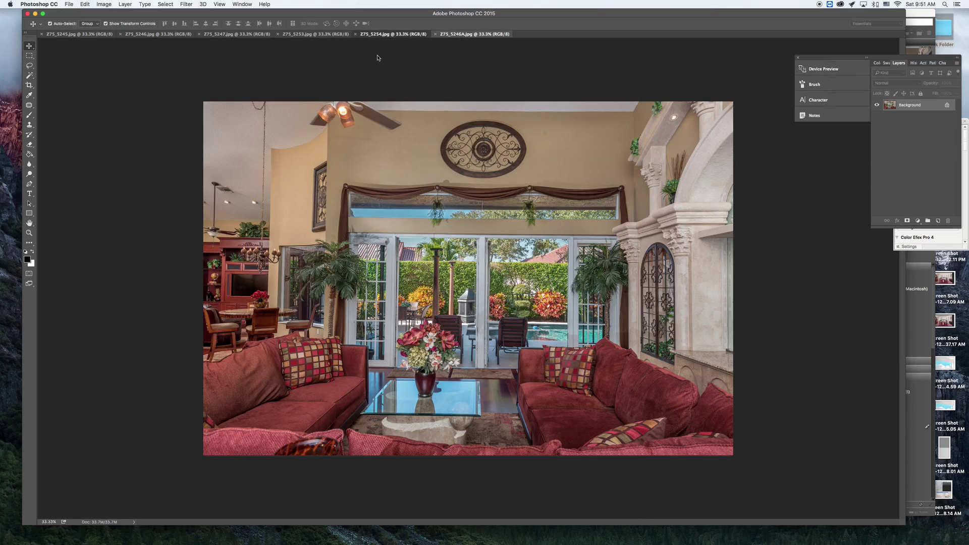
Copy the exposures Z75_5254, 5253, 5247, 5246 and 5245 as aligned layers into Z75_5246A.jpg and close their source documents.
drag(380, 42, 393, 306)
drag(401, 253, 396, 54)
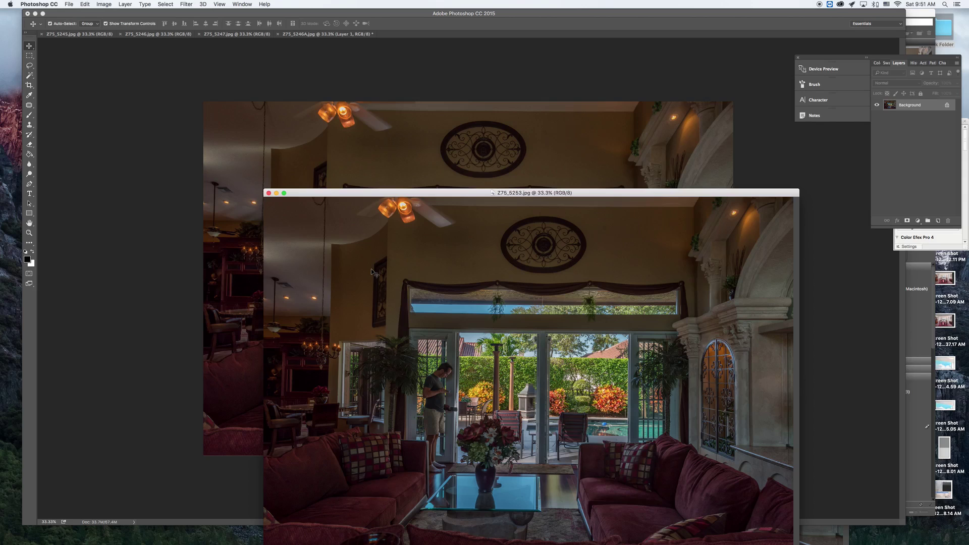
drag(318, 33, 375, 147)
drag(375, 227, 292, 55)
drag(237, 34, 167, 35)
drag(95, 34, 347, 184)
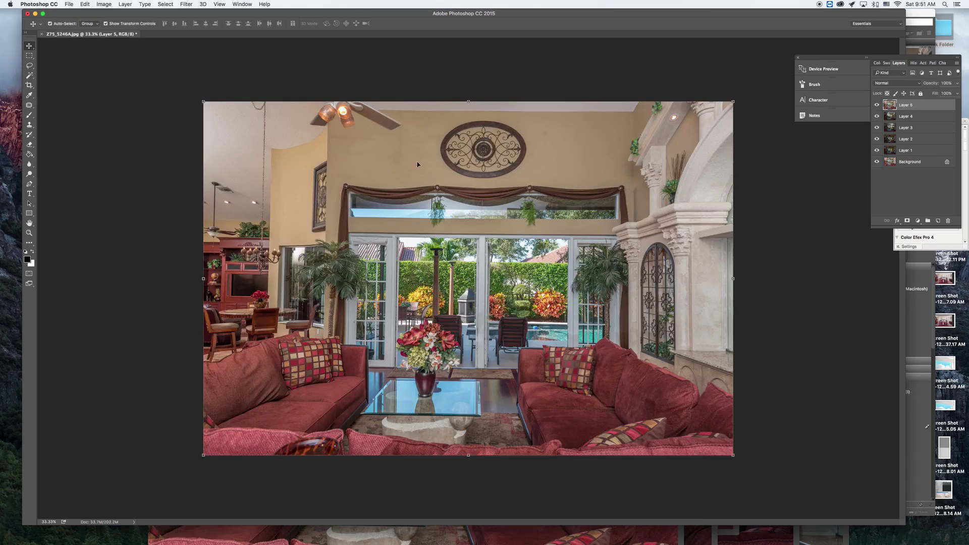
Move Layer 5 directly above the Background layer and hide Layers 1 to 4.
drag(934, 104, 930, 155)
click(878, 105)
click(877, 116)
click(877, 128)
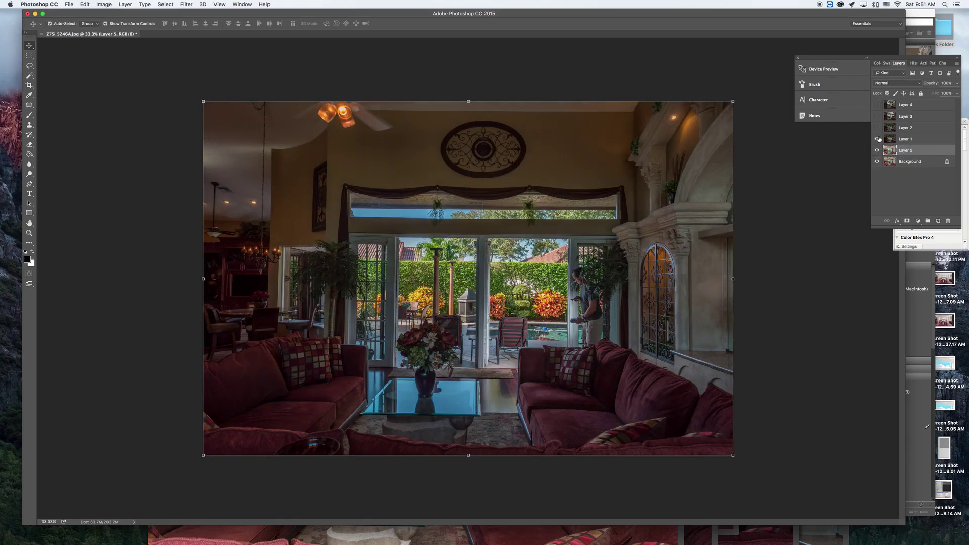
click(877, 139)
Toggle Layer 5's visibility repeatedly to compare it with the Background exposure.
click(885, 142)
click(877, 151)
click(877, 152)
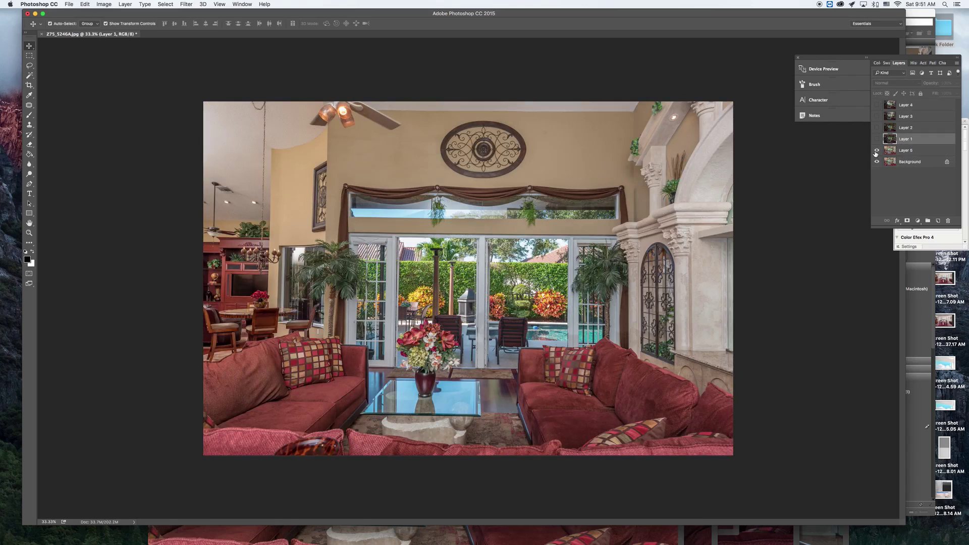
click(876, 151)
click(877, 151)
click(876, 151)
click(877, 151)
click(877, 150)
click(877, 151)
click(877, 151)
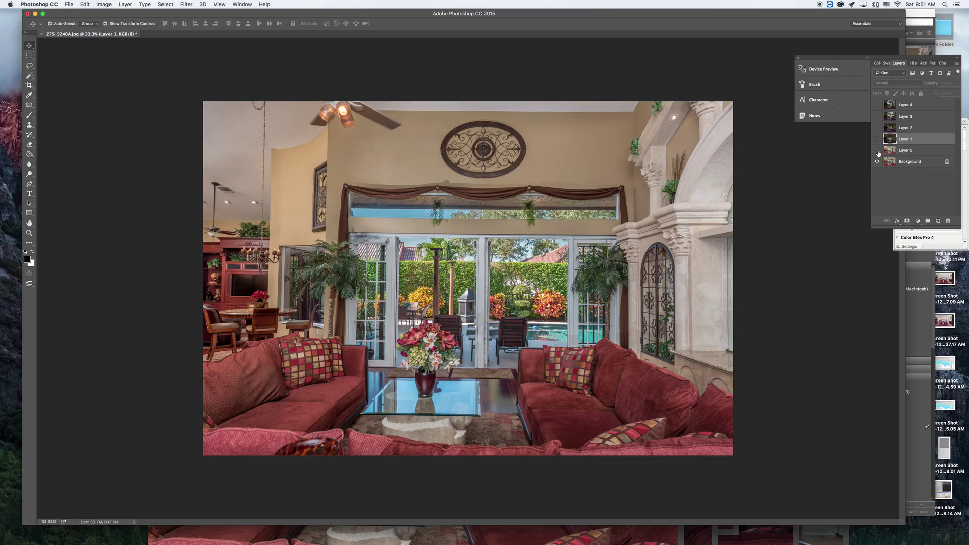
click(877, 151)
Add a layer mask to Layer 5, compare the layer on and off, and invert the mask to black.
click(894, 151)
click(907, 221)
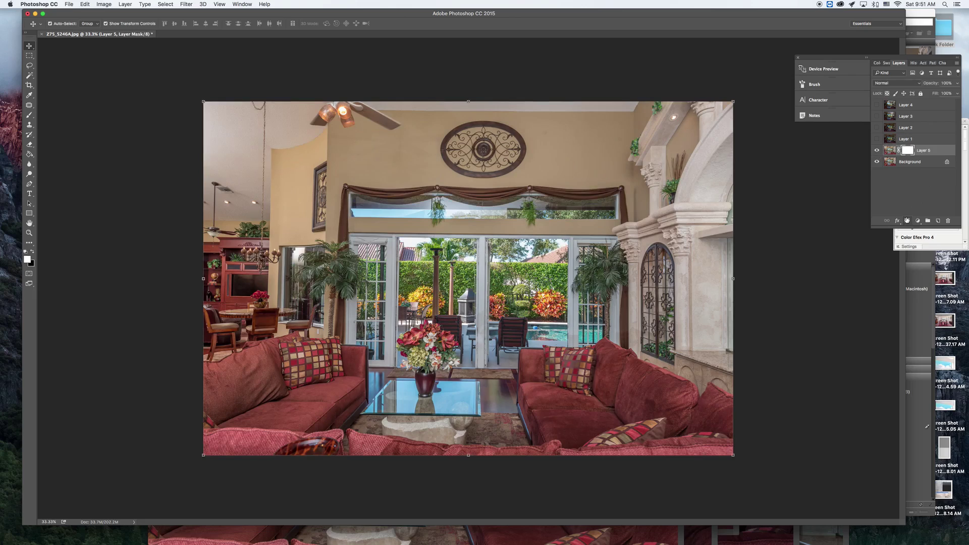
click(878, 151)
click(878, 151)
click(878, 150)
click(878, 151)
click(877, 150)
click(878, 151)
click(878, 150)
click(878, 151)
key(super+i)
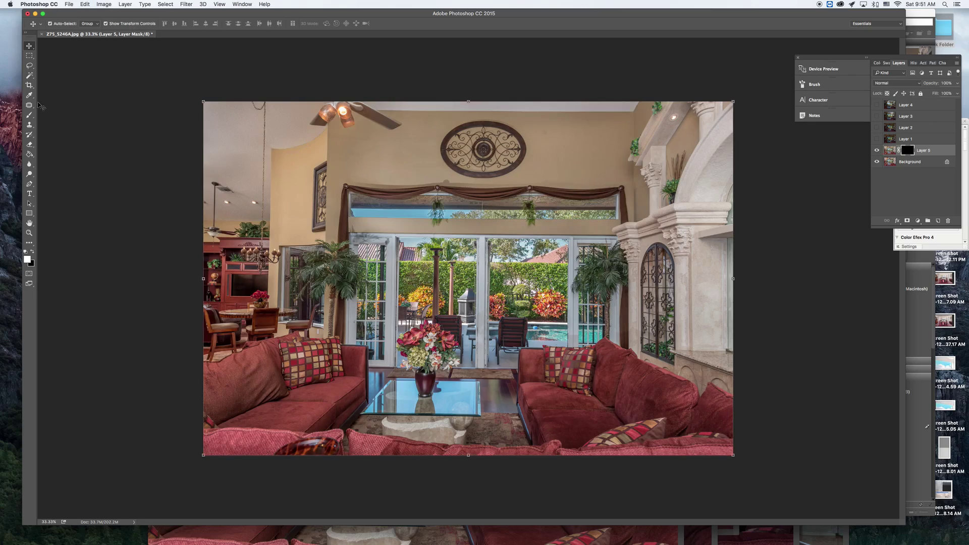
Set the brush flow to 18% and paint white with a smaller brush on Layer 5's mask along the wall above the curtain.
click(30, 115)
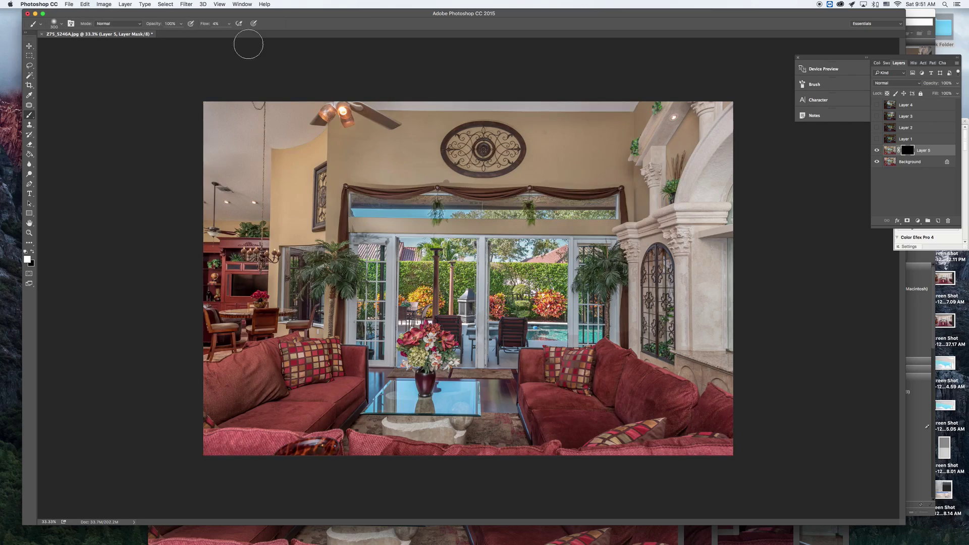
click(229, 24)
drag(234, 35, 231, 35)
scroll(417, 183, up, 3)
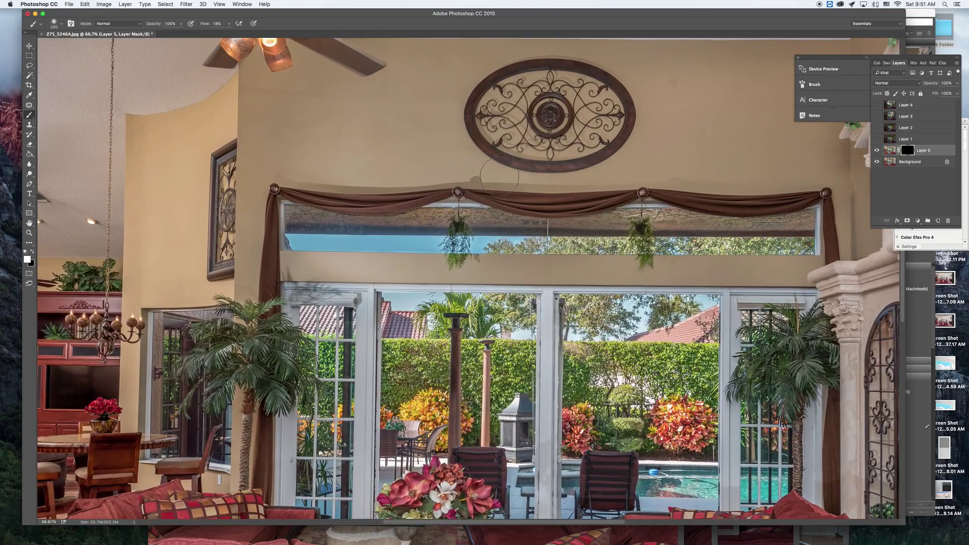
key(bracketleft)
key(bracketleft)
key(bracketleft)
key(bracketleft)
mouse_move(506, 182)
mouse_down()
mouse_move(403, 181)
mouse_move(513, 174)
mouse_move(366, 188)
mouse_move(389, 180)
mouse_move(279, 181)
mouse_move(335, 176)
mouse_up()
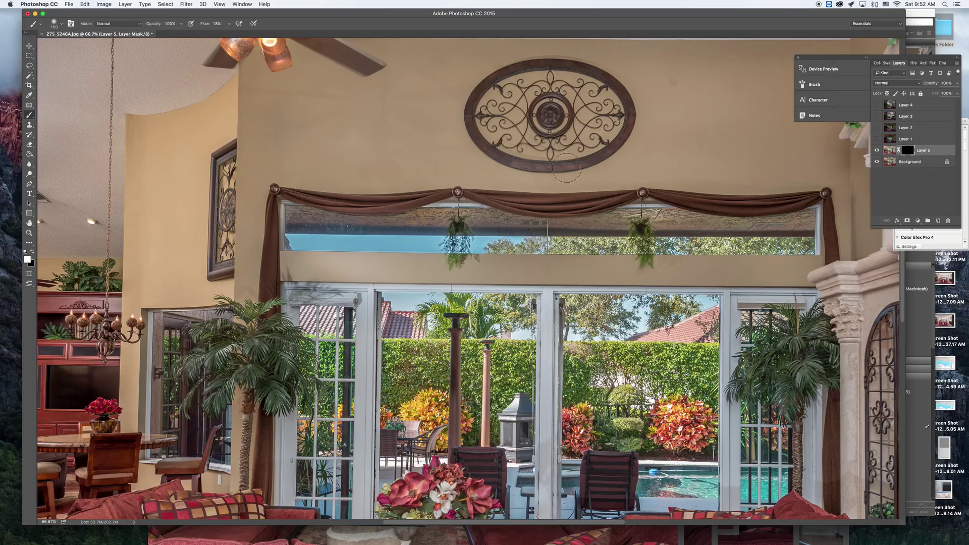
Paint white on Layer 5's mask beside the curtain's right end, over the window beam and on the upper wall.
mouse_move(797, 181)
mouse_down()
mouse_move(757, 176)
mouse_move(729, 152)
mouse_move(320, 266)
mouse_move(303, 285)
mouse_move(257, 269)
mouse_move(311, 273)
mouse_move(321, 288)
mouse_move(347, 266)
mouse_move(382, 270)
mouse_move(306, 265)
mouse_move(802, 273)
mouse_move(374, 268)
mouse_move(650, 283)
mouse_move(748, 271)
mouse_move(436, 256)
mouse_move(487, 266)
mouse_move(432, 266)
mouse_move(445, 267)
mouse_move(837, 273)
mouse_move(872, 255)
mouse_move(857, 257)
mouse_move(852, 214)
mouse_up()
mouse_move(850, 251)
mouse_down()
mouse_move(788, 269)
mouse_move(399, 277)
mouse_move(249, 295)
mouse_move(271, 300)
mouse_move(242, 291)
mouse_move(325, 80)
mouse_move(420, 67)
mouse_up()
scroll(420, 67, up, 2)
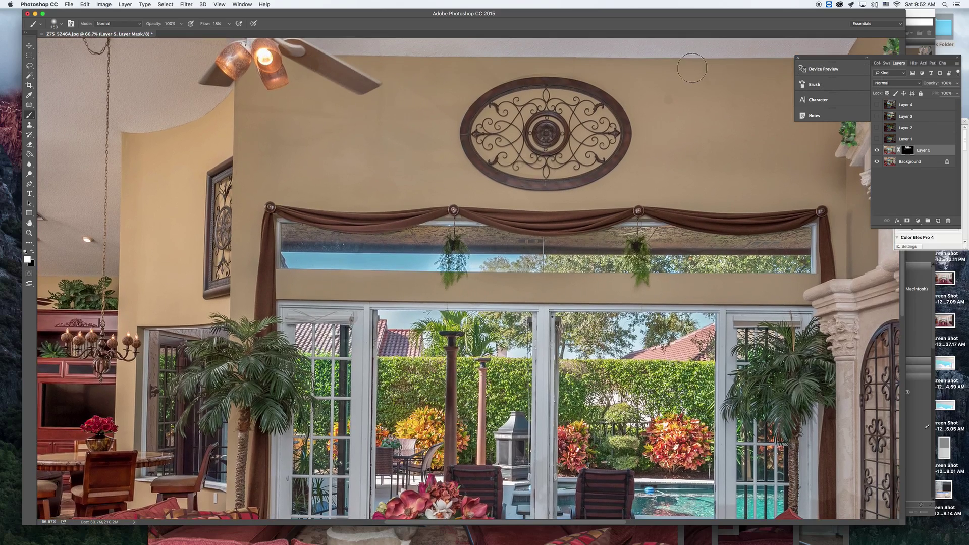
scroll(452, 82, right, 5)
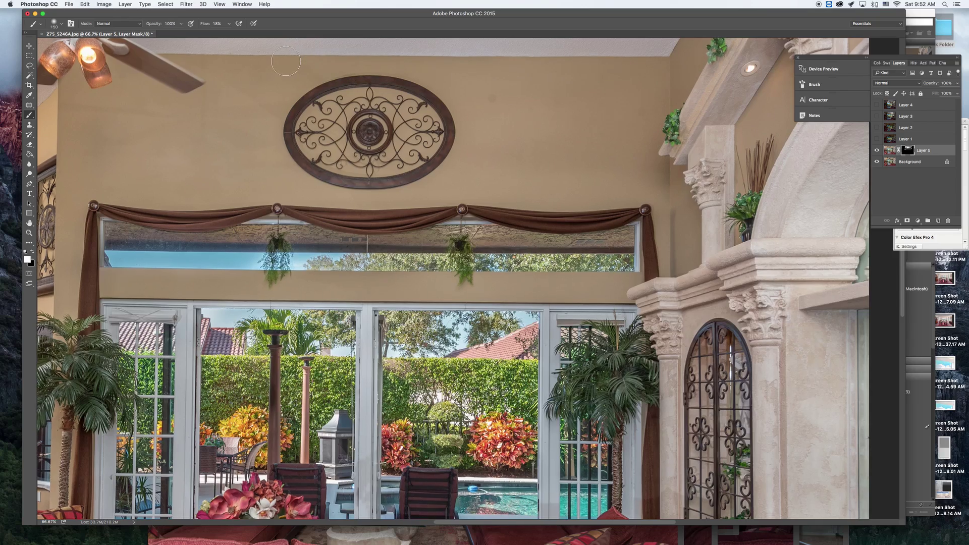
Toggle Layer 5's visibility to compare the masked wall corrections with the original exposure.
key(super+minus)
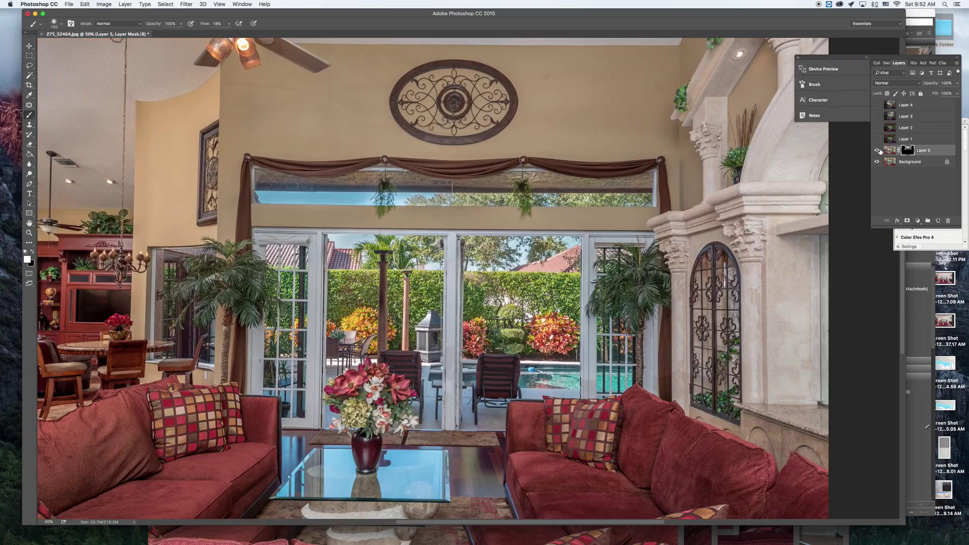
click(877, 151)
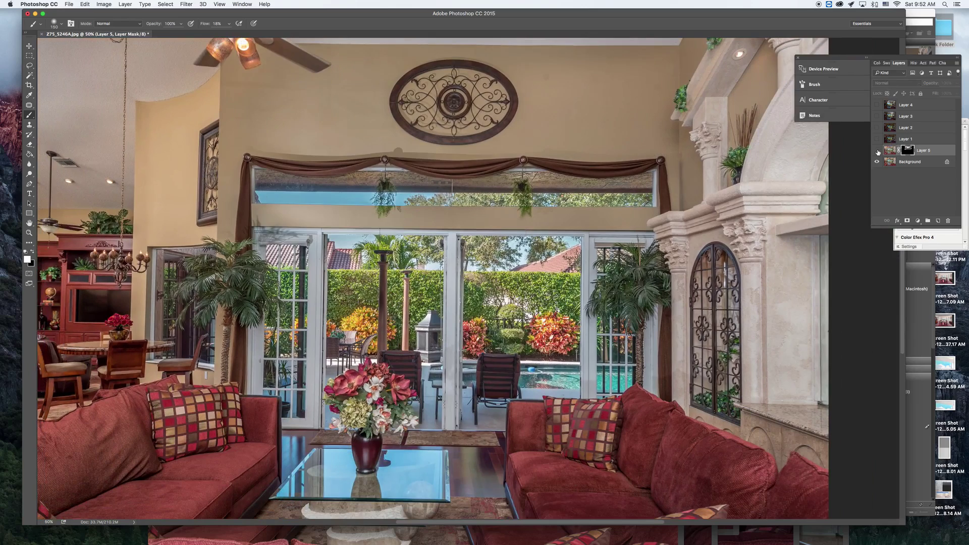
click(877, 151)
click(877, 151)
click(878, 152)
click(878, 151)
click(878, 152)
click(879, 151)
click(877, 151)
click(878, 150)
click(877, 151)
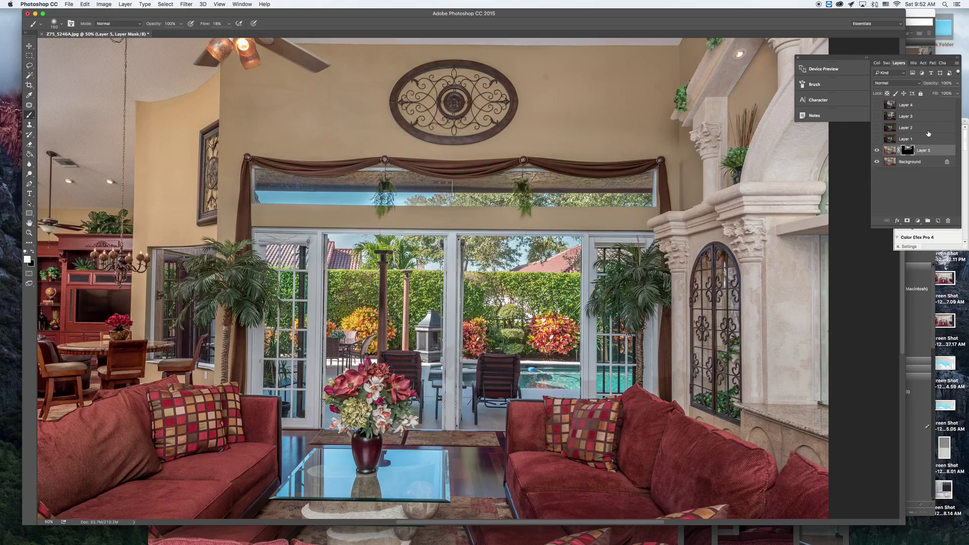
Compare Layer 1's dark exposure with the room, leave the layer visible and select it.
drag(637, 152, 737, 122)
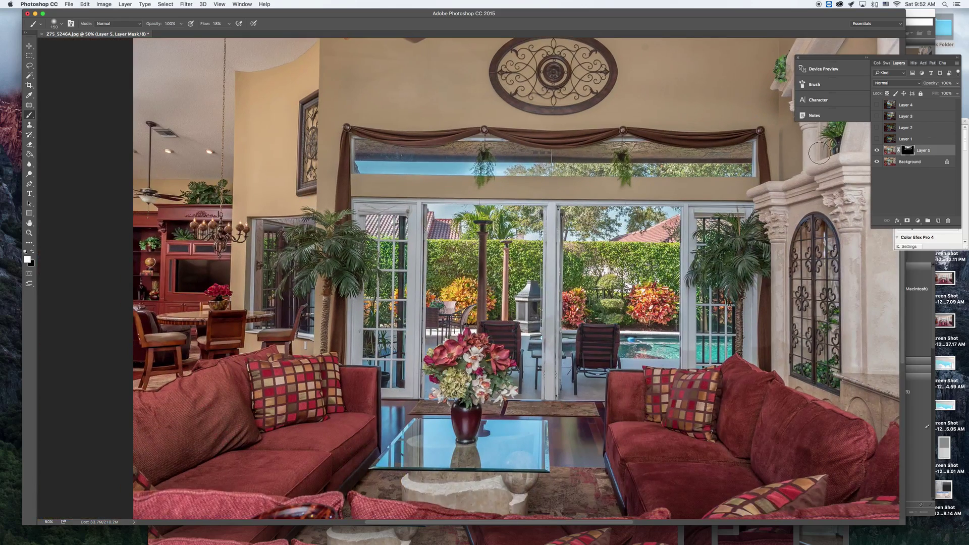
click(877, 140)
click(877, 140)
click(878, 139)
click(877, 140)
click(878, 140)
click(938, 140)
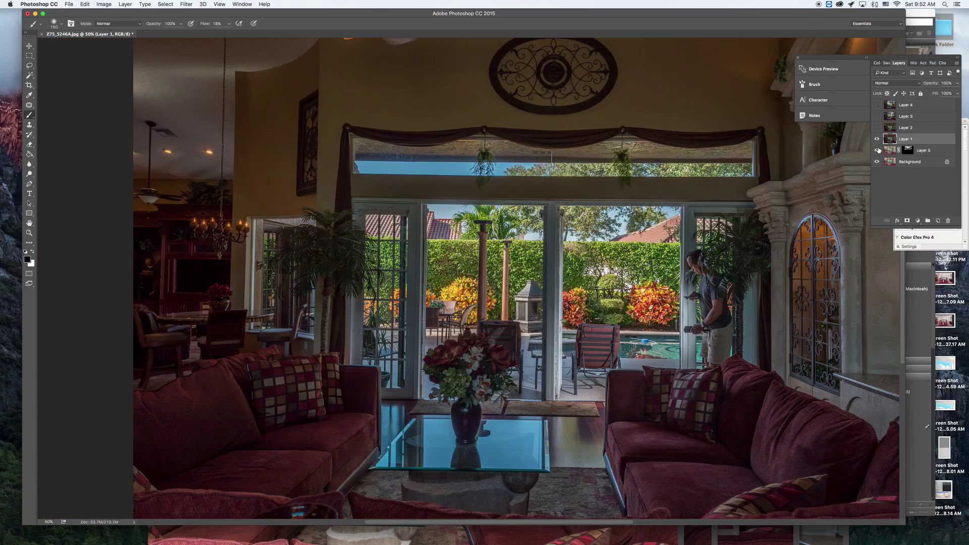
Add a black layer mask to Layer 1 and set its blend mode to Lighten.
click(907, 221)
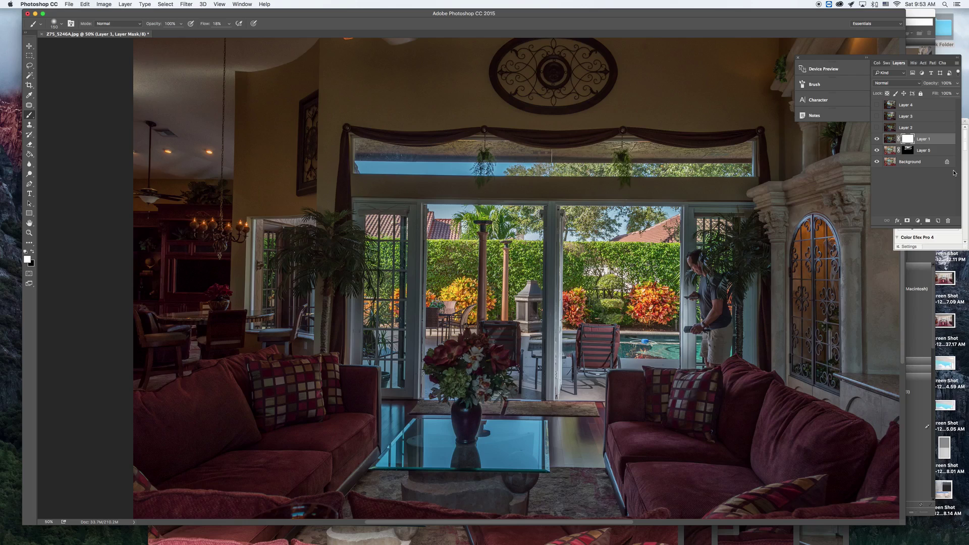
key(super+i)
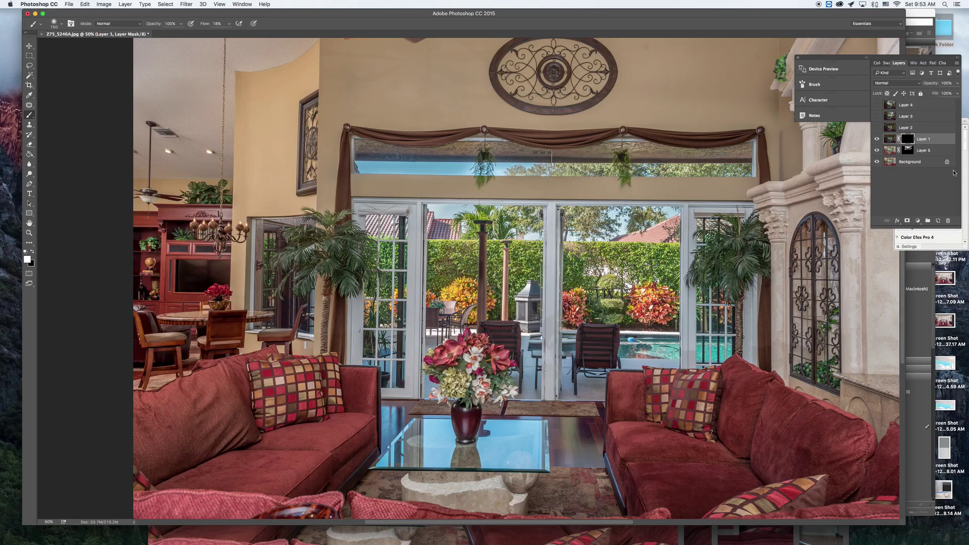
click(923, 82)
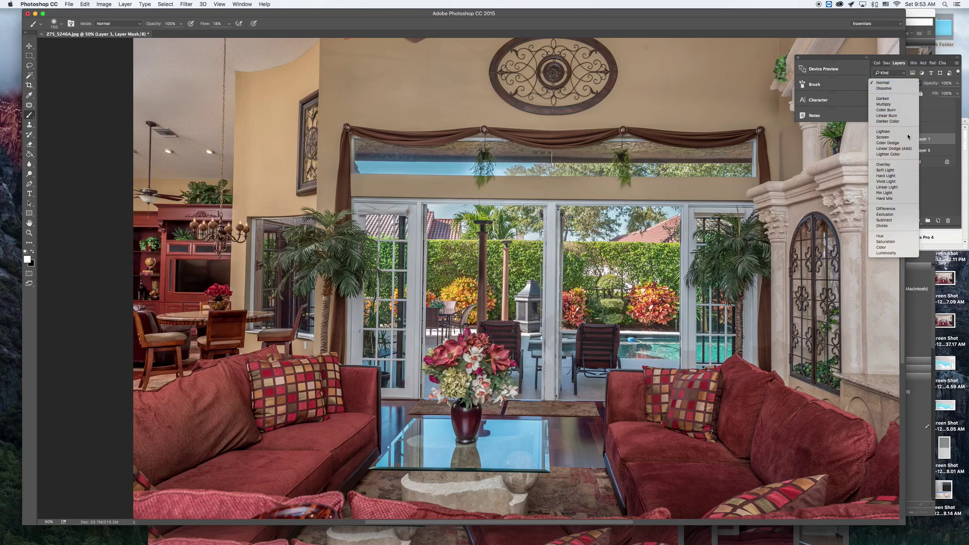
click(884, 132)
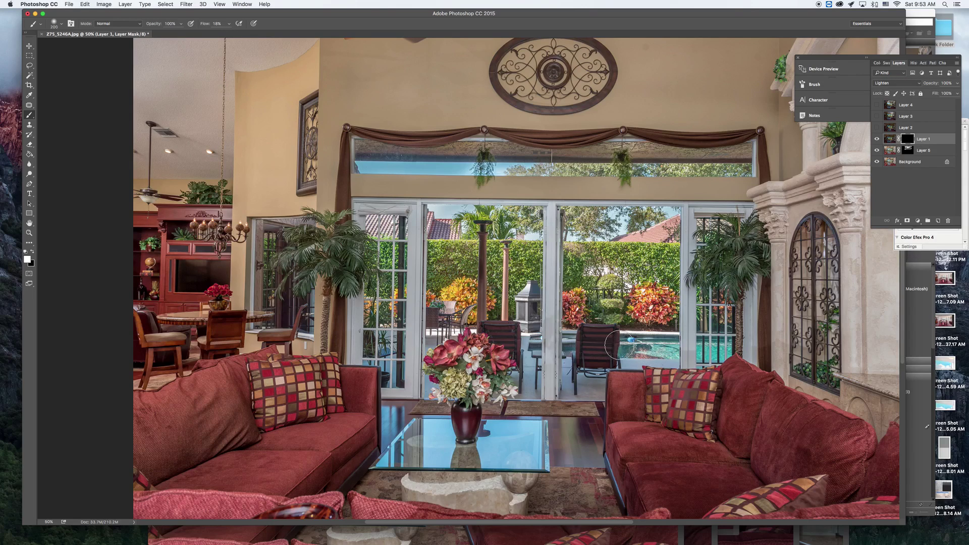
Paint white on Layer 1's mask over the right patio chair with a larger brush at 20% flow.
key(bracketright)
key(bracketright)
click(229, 24)
click(224, 24)
key(Return)
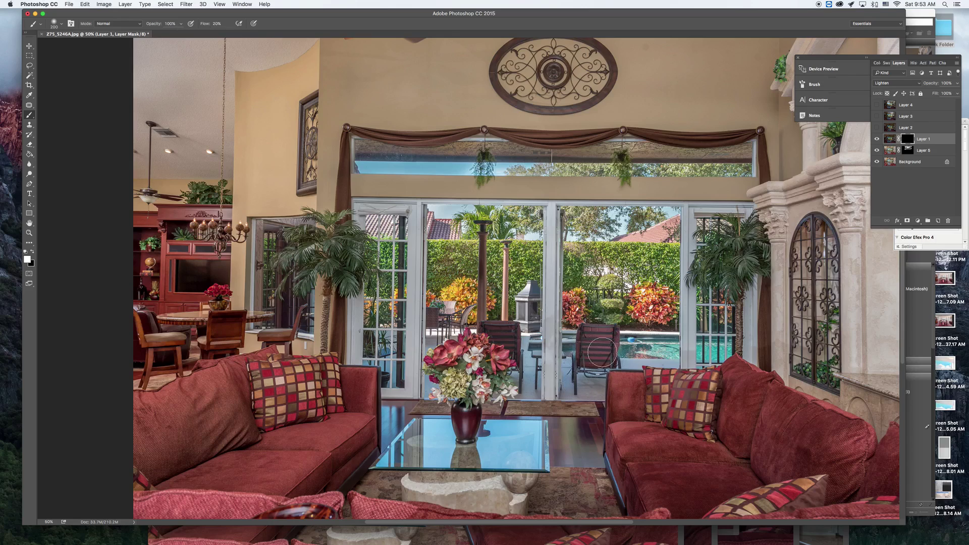
click(565, 402)
Blend the left patio chair from Layer 2 into the photo through a black layer mask in Lighten mode.
click(906, 127)
click(878, 128)
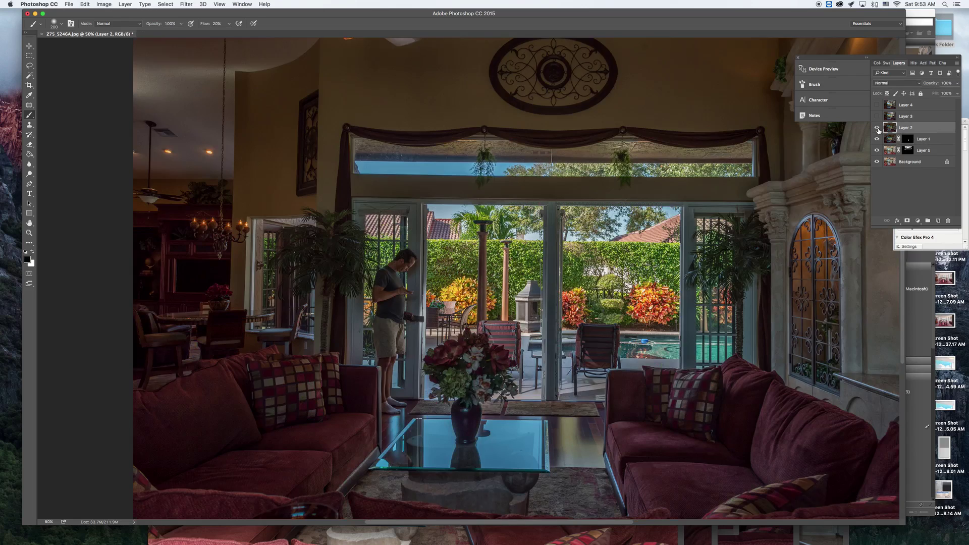
click(877, 128)
click(877, 128)
click(907, 222)
key(super+i)
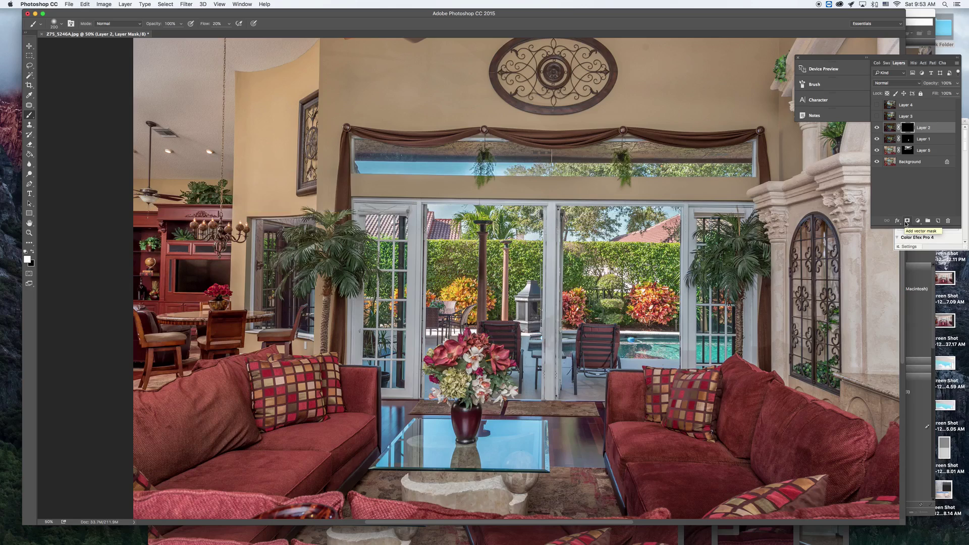
click(920, 85)
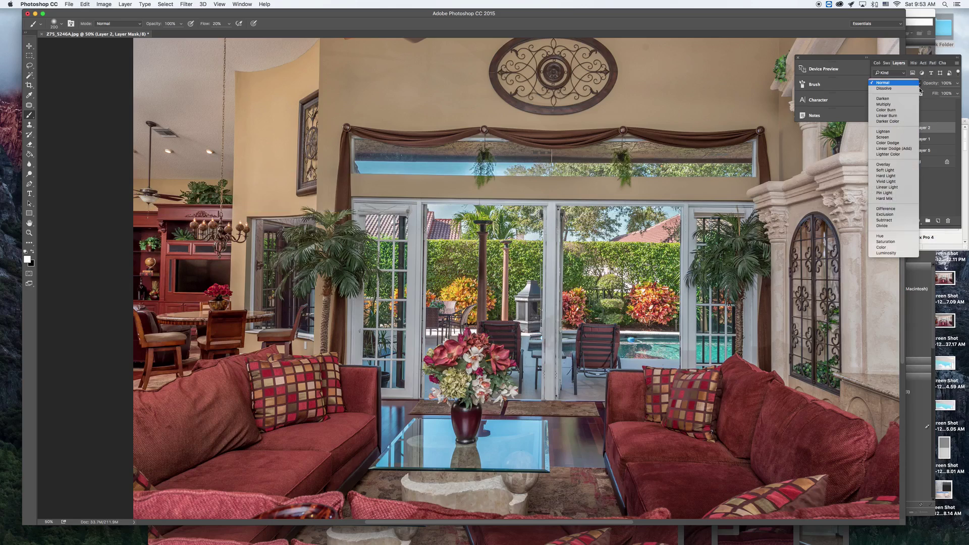
click(893, 133)
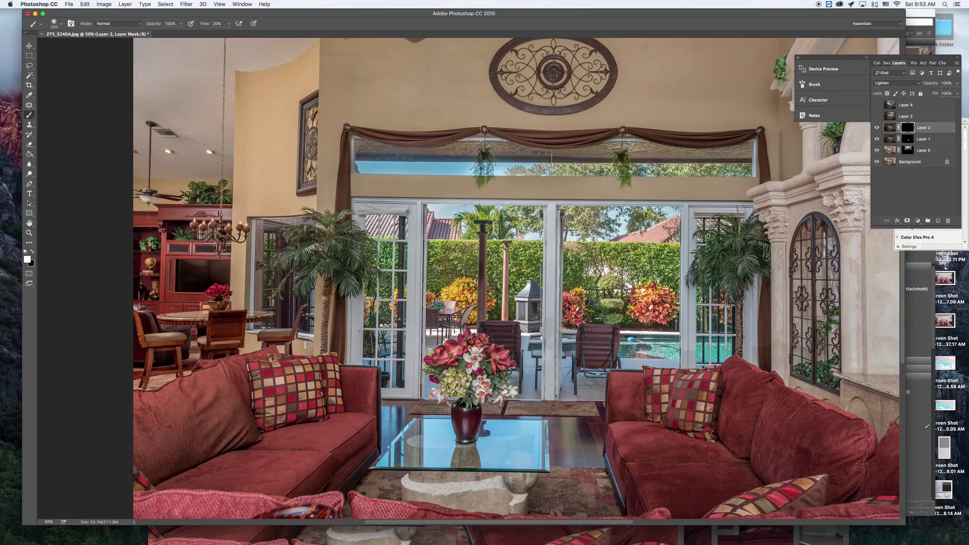
mouse_move(501, 349)
mouse_down()
mouse_move(511, 365)
mouse_move(508, 316)
mouse_up()
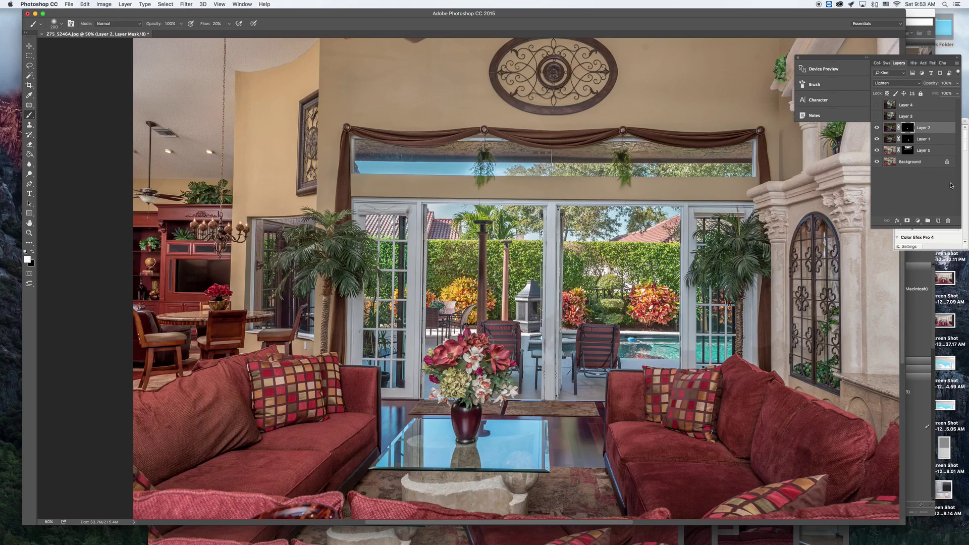
Compare Layer 3's exposure with the room, focusing on the hanging plants, and leave the layer selected and visible.
click(942, 117)
click(876, 116)
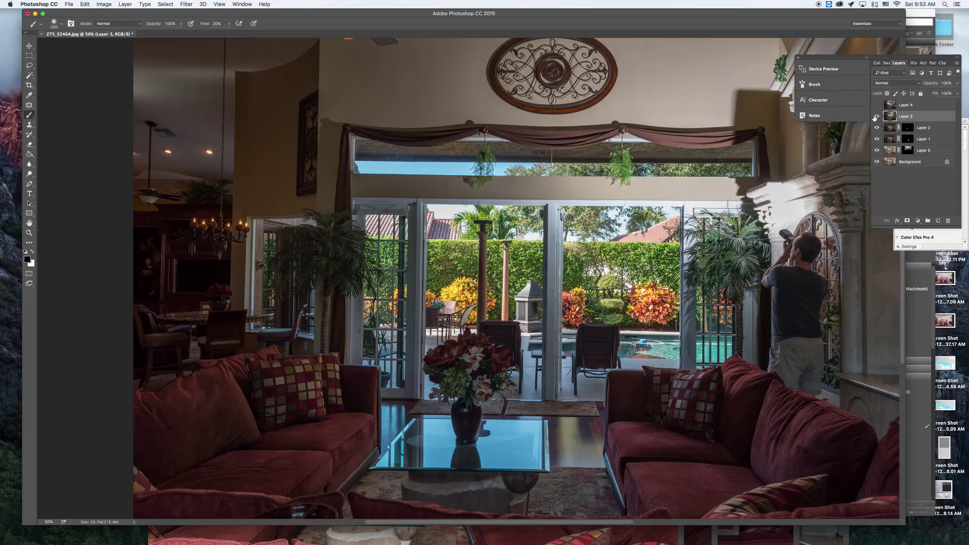
click(876, 116)
click(877, 116)
click(876, 116)
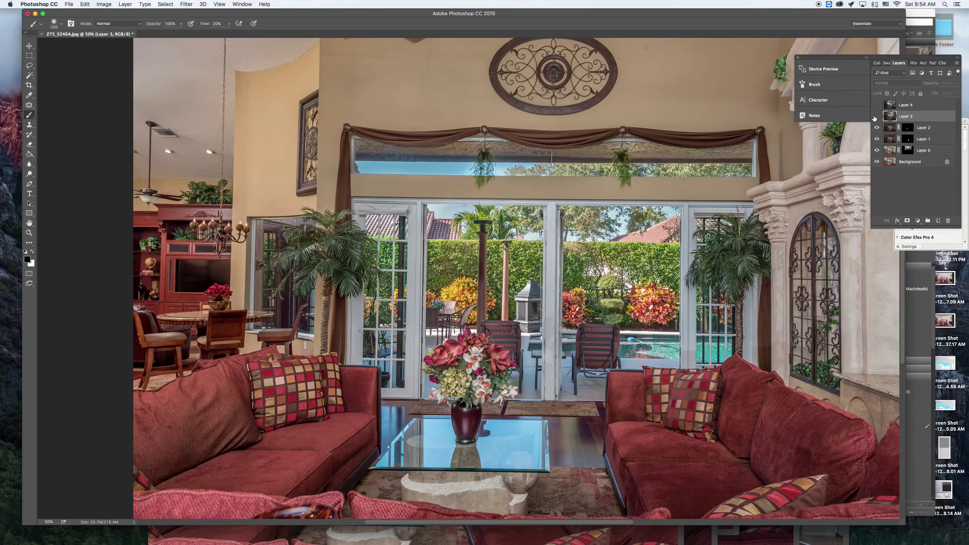
click(877, 117)
click(876, 116)
click(877, 117)
click(877, 117)
click(877, 117)
click(876, 117)
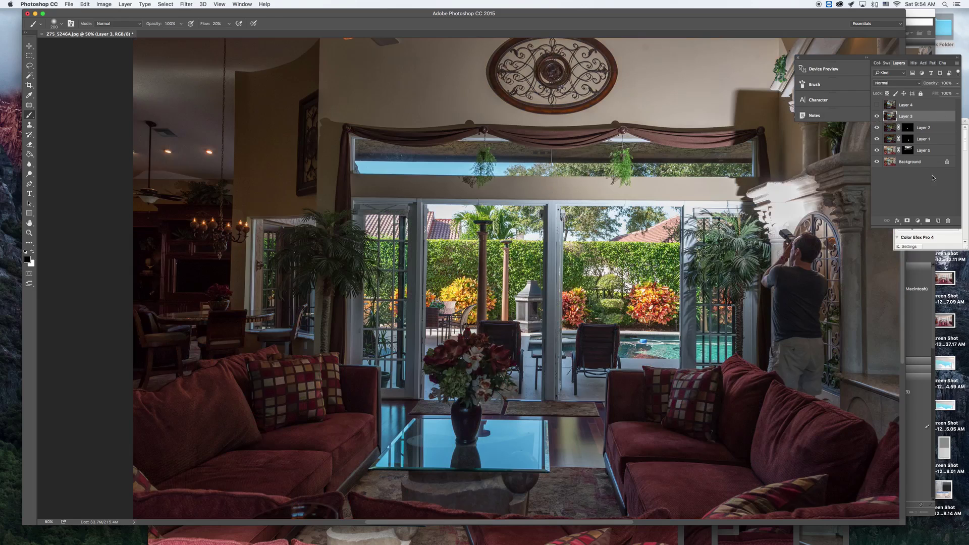
Add a black layer mask to Layer 3 and set its blend mode to Lighten.
click(907, 221)
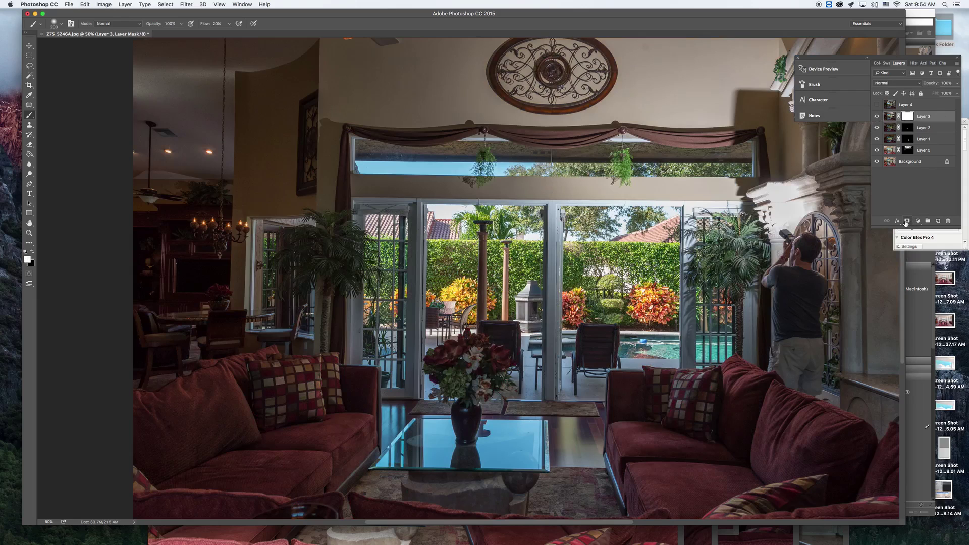
key(super+i)
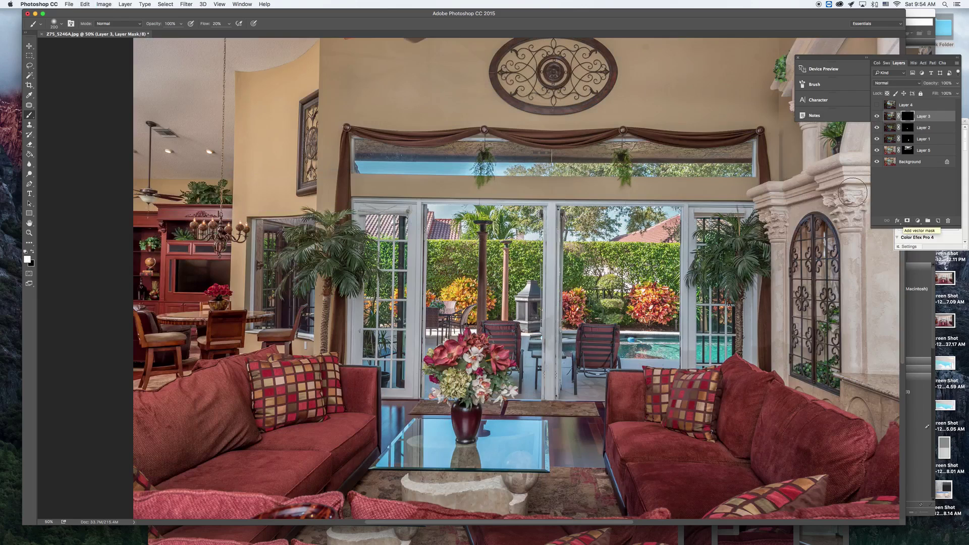
click(921, 83)
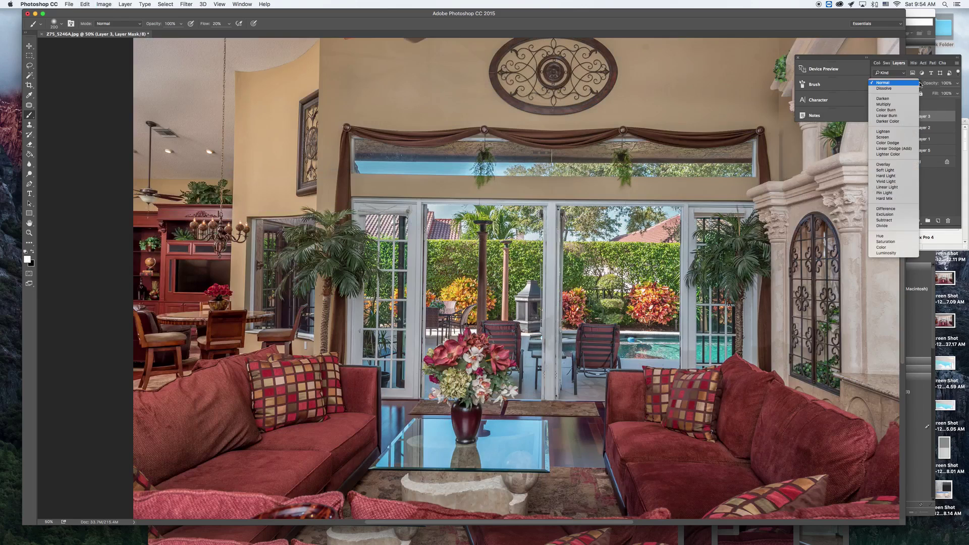
click(894, 139)
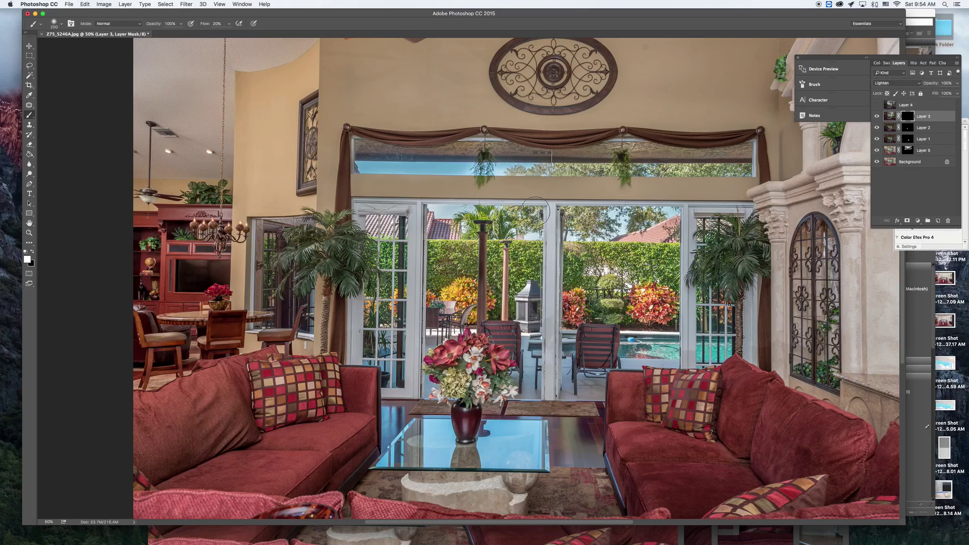
Paint white on Layer 3's mask over the right hanging plant in the upper window with a smaller brush.
scroll(522, 167, up, 2)
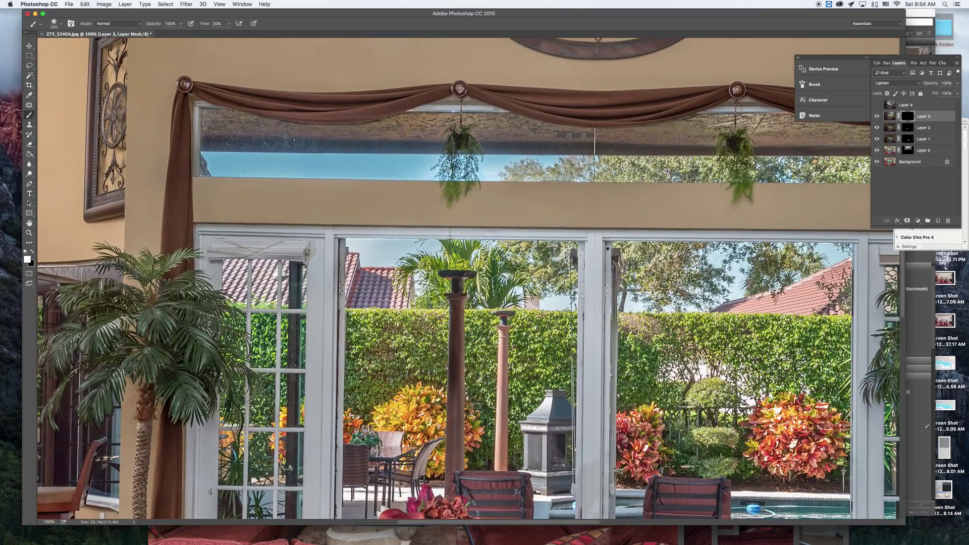
scroll(674, 154, up, 2)
key(bracketleft)
key(bracketleft)
key(bracketleft)
key(bracketleft)
key(bracketleft)
key(bracketleft)
key(bracketleft)
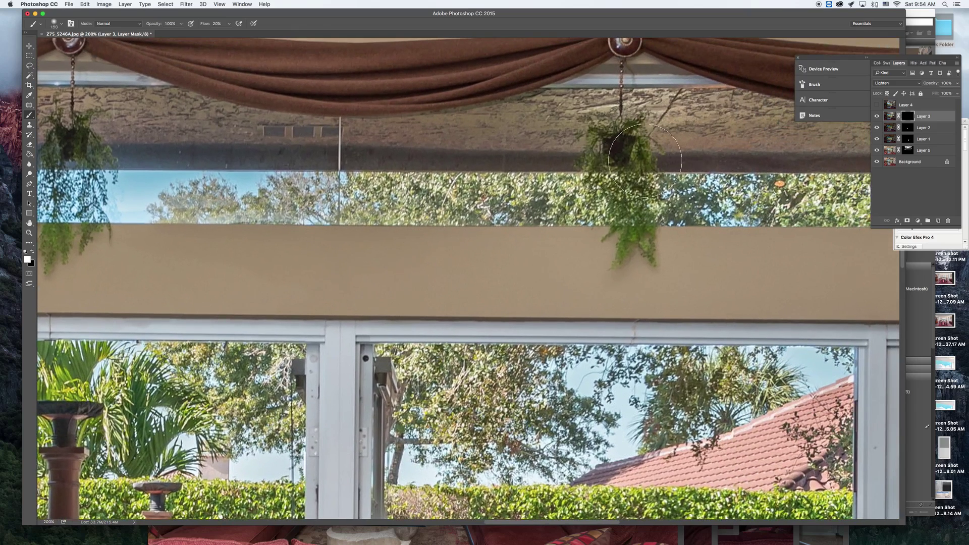
mouse_move(646, 160)
mouse_down()
mouse_move(622, 145)
mouse_move(566, 136)
mouse_move(616, 147)
mouse_move(584, 155)
mouse_move(654, 203)
mouse_move(601, 205)
mouse_move(611, 206)
mouse_move(597, 136)
mouse_move(566, 188)
mouse_move(681, 203)
mouse_move(641, 183)
mouse_move(674, 132)
mouse_up()
Lower Layer 3's opacity to 67%.
click(957, 82)
drag(956, 93, 947, 93)
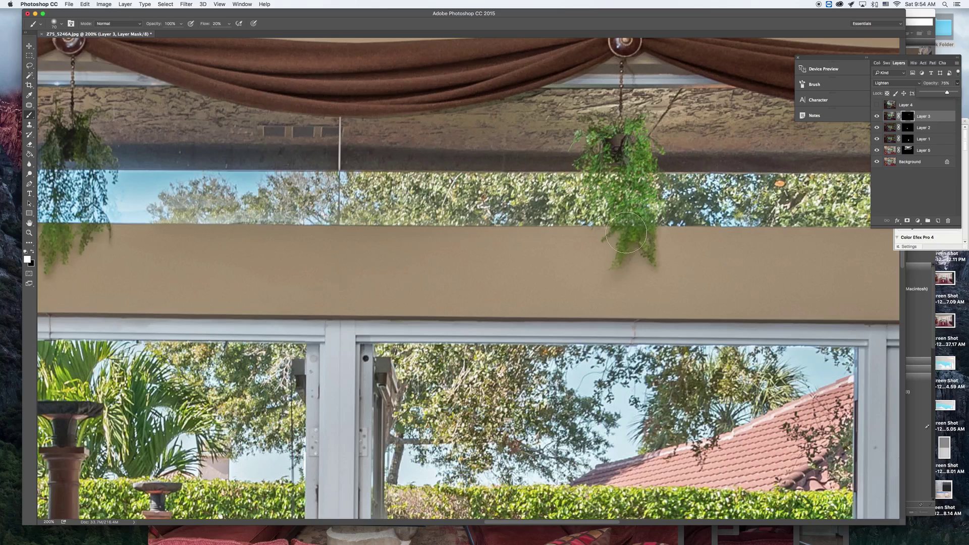
drag(947, 93, 944, 93)
Toggle Layer 3's visibility to compare the brightened right hanging plant with the original.
click(876, 116)
click(877, 116)
click(877, 116)
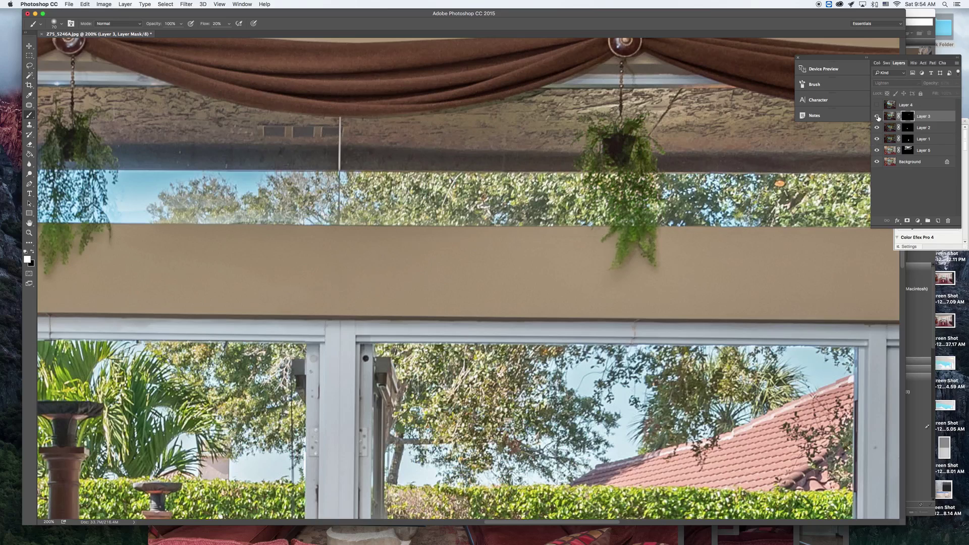
click(877, 117)
click(877, 117)
click(877, 117)
click(877, 117)
click(878, 117)
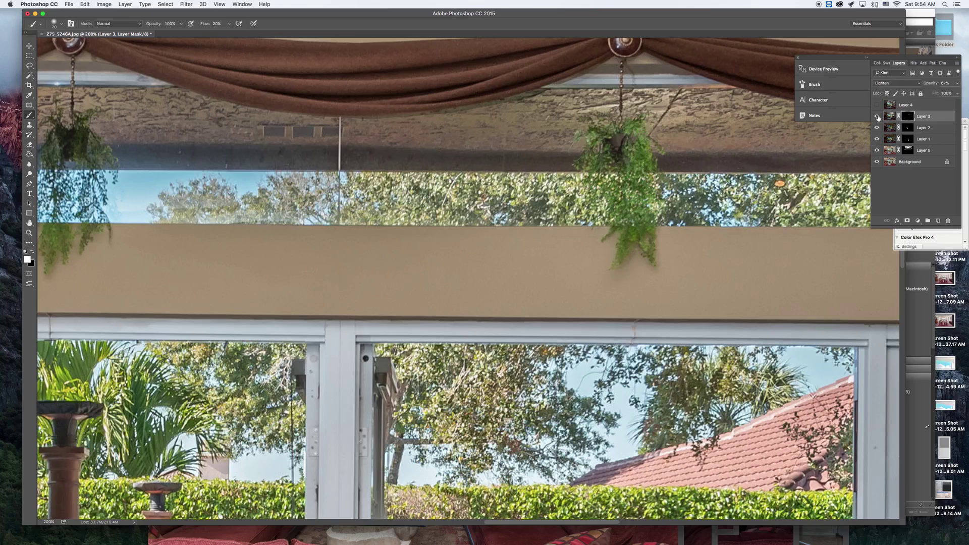
Show Layer 4 and give it a black layer mask and the Lighten blend mode.
drag(38, 235, 540, 225)
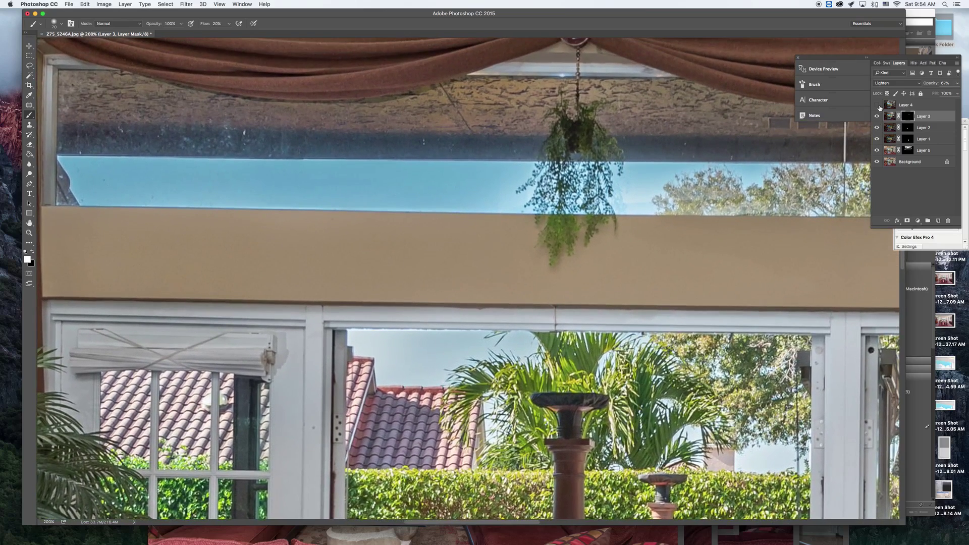
click(941, 107)
click(876, 105)
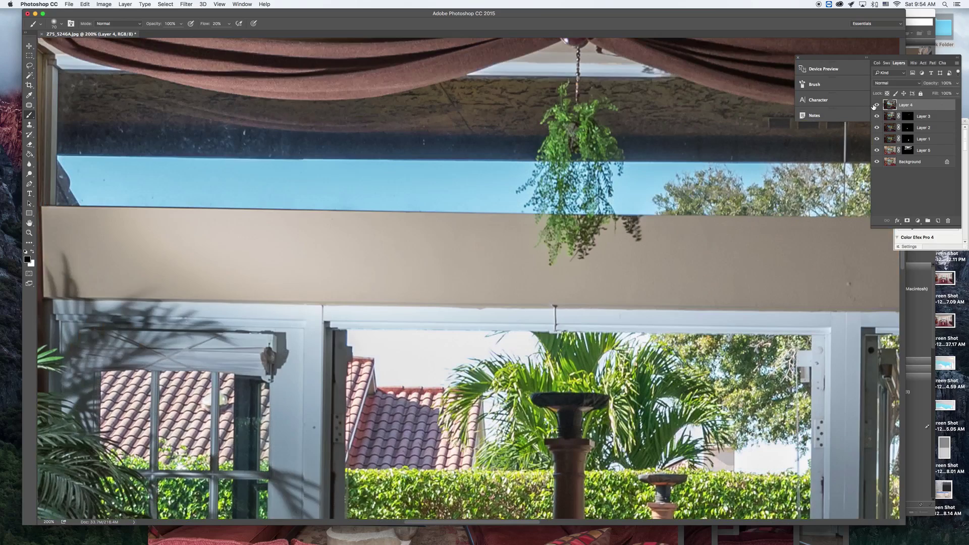
click(877, 105)
click(877, 105)
click(877, 105)
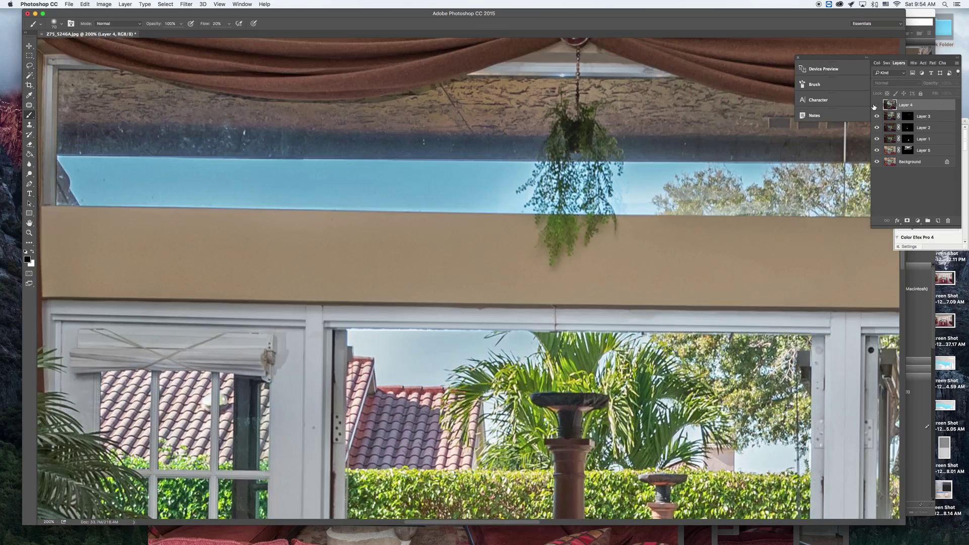
click(877, 105)
click(907, 221)
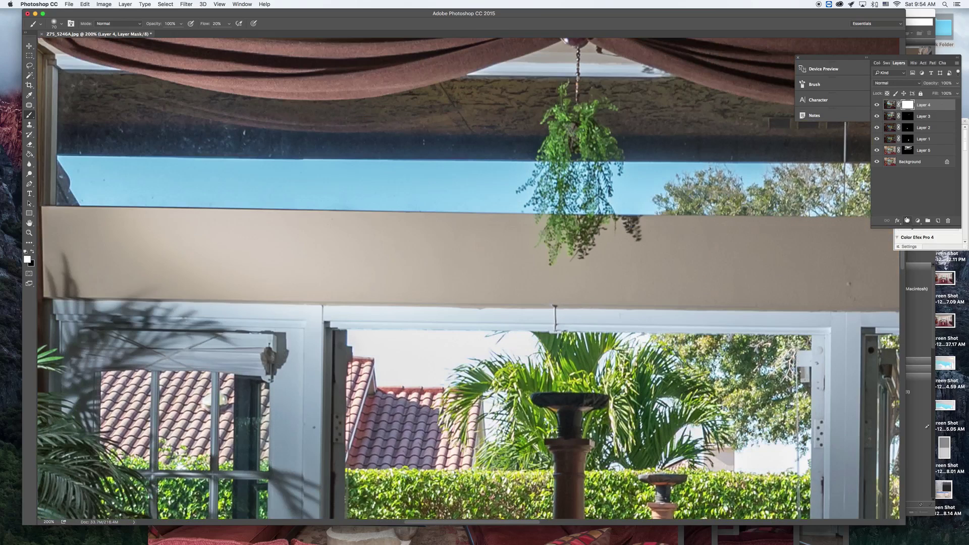
key(super+i)
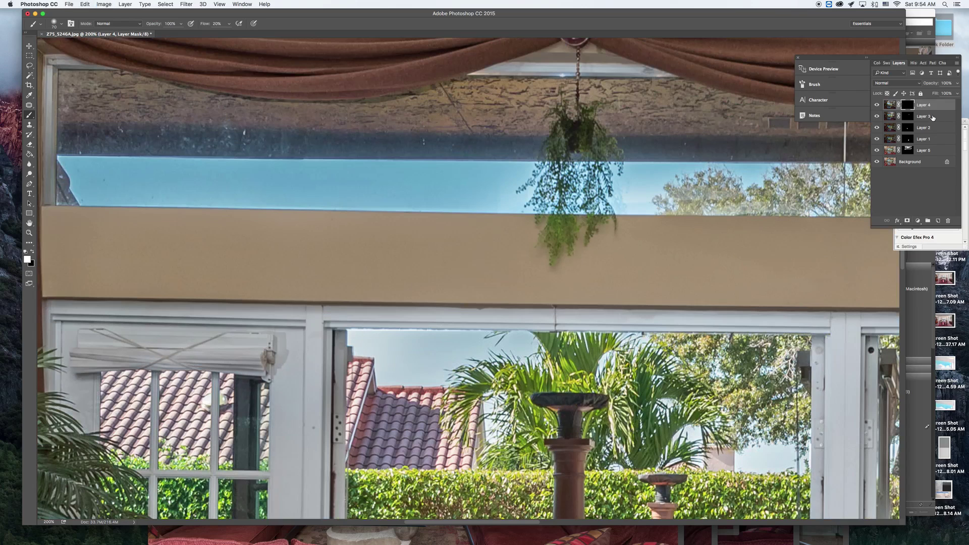
click(917, 81)
click(912, 132)
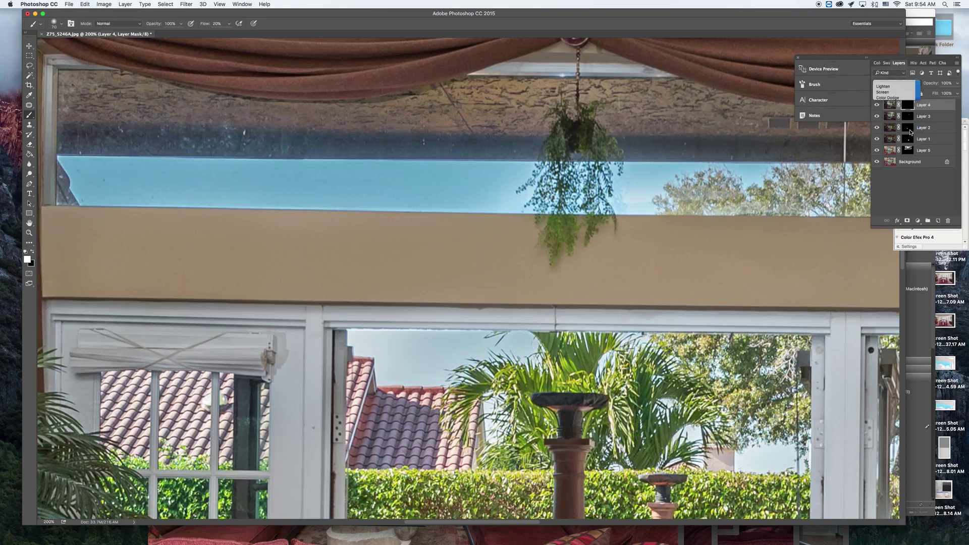
Paint white on Layer 4's mask over the left hanging plant and compare the result with the layer hidden.
scroll(582, 130, left, 2)
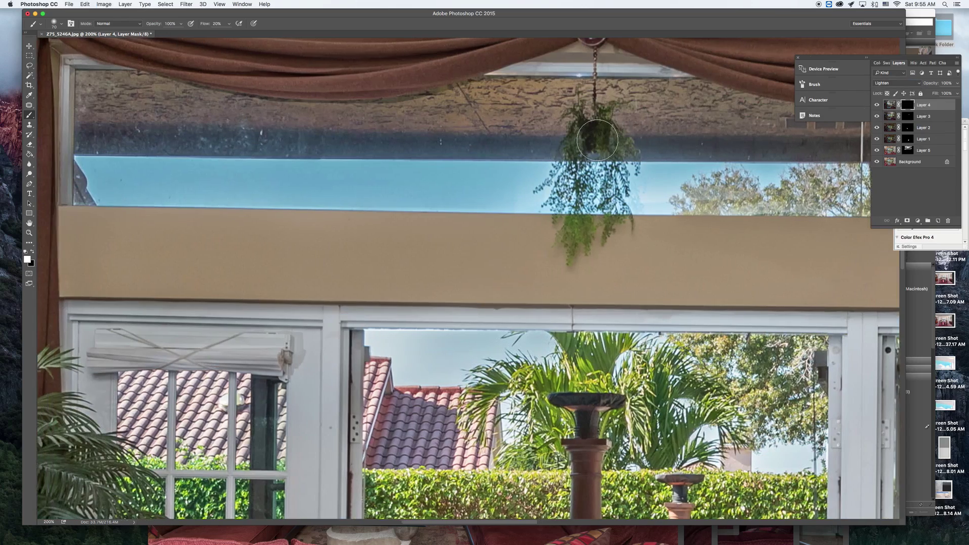
mouse_move(582, 129)
mouse_down()
mouse_move(616, 156)
mouse_move(595, 180)
mouse_move(606, 198)
mouse_up()
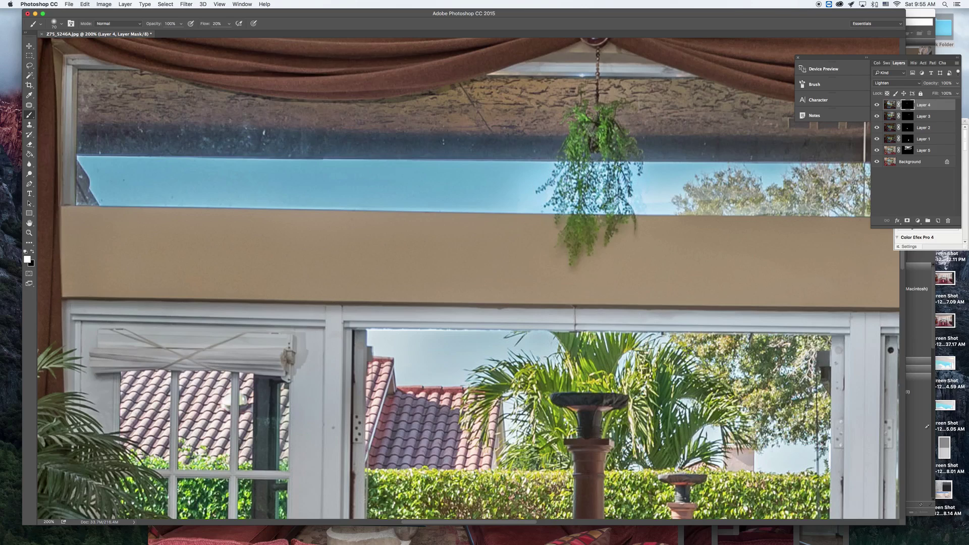
click(877, 105)
click(877, 105)
click(877, 105)
click(876, 105)
click(490, 170)
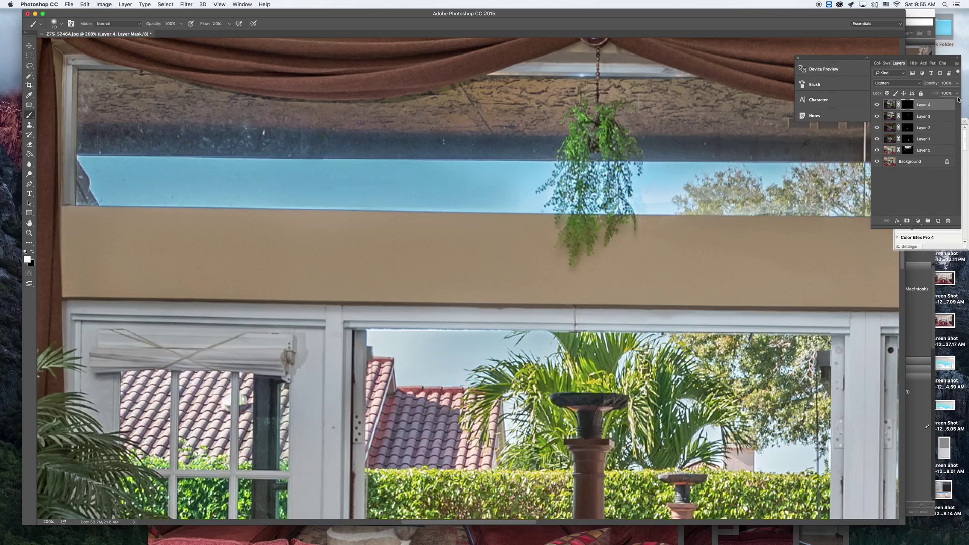
Paint black with a smaller brush on the masks of Layer 3 and Layer 4 over the sky beside the left hanging plant.
click(898, 115)
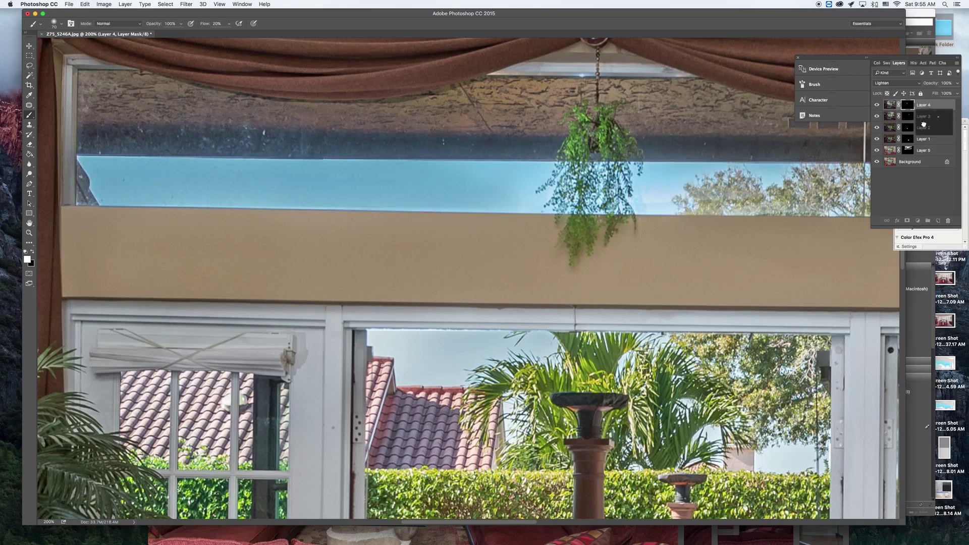
click(908, 116)
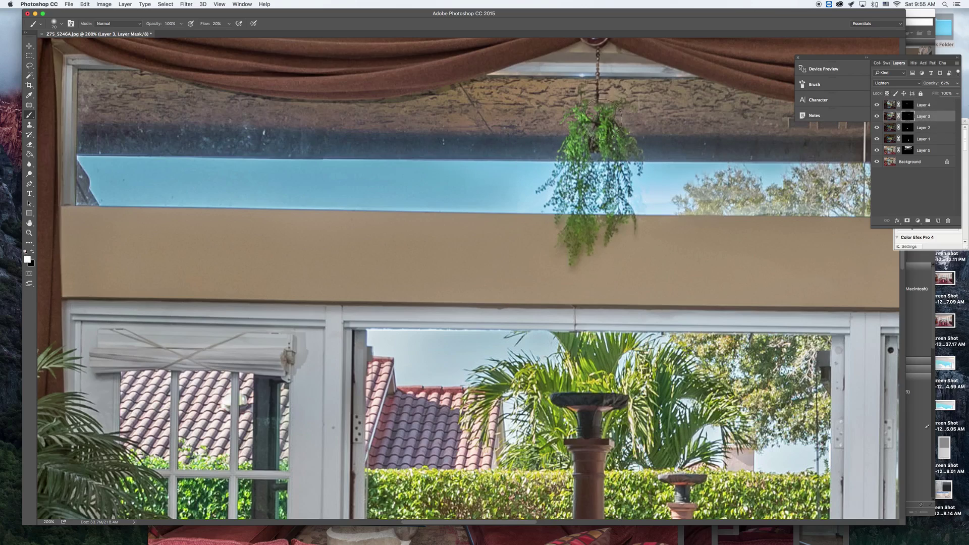
alt+super+click(702, 172)
alt+super+click(726, 162)
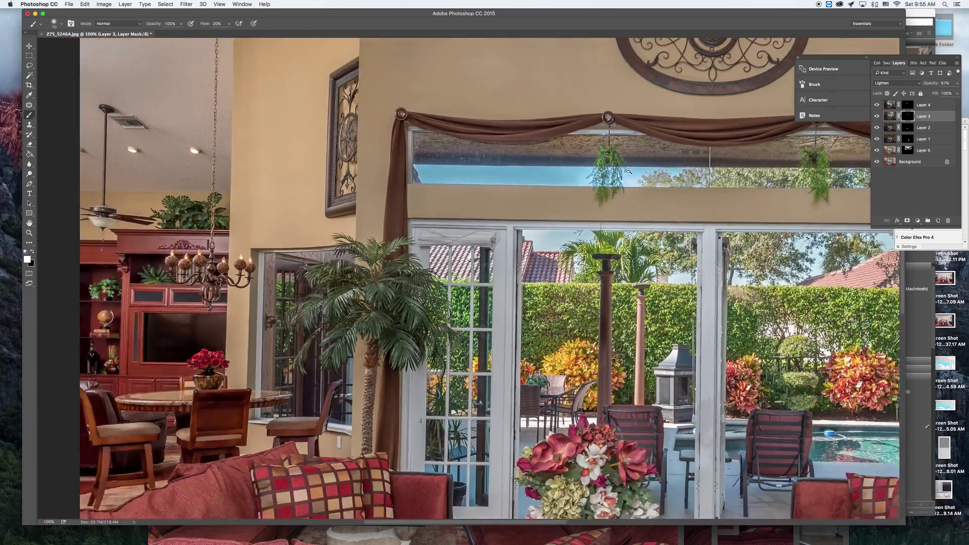
super+click(604, 172)
super+double_click(604, 172)
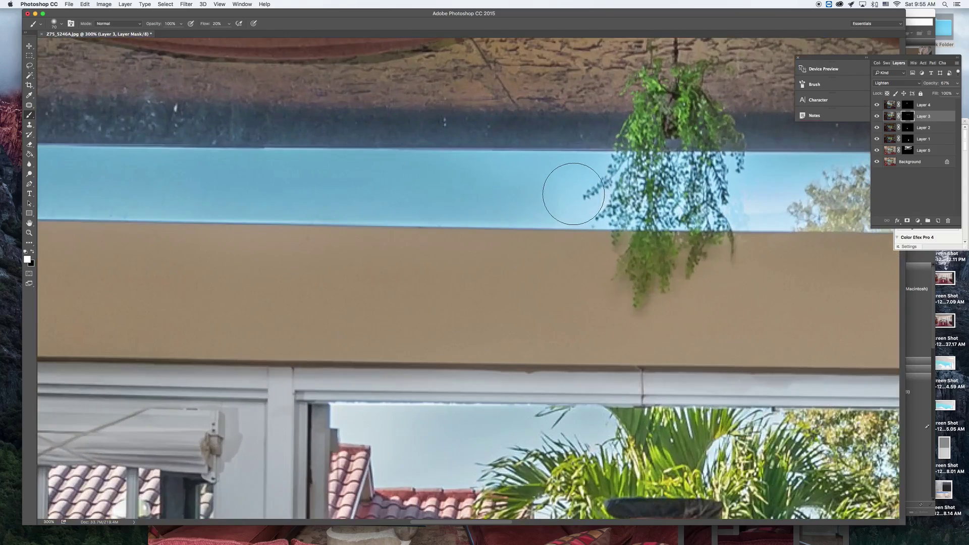
key(bracketleft)
key(bracketleft)
key(bracketleft)
key(x)
mouse_move(573, 194)
mouse_down()
mouse_move(558, 212)
mouse_move(585, 222)
mouse_up()
mouse_move(757, 195)
mouse_down()
mouse_move(743, 217)
mouse_move(761, 205)
mouse_move(754, 221)
mouse_move(758, 204)
mouse_move(730, 227)
mouse_move(790, 202)
mouse_up()
click(882, 104)
drag(748, 220, 755, 204)
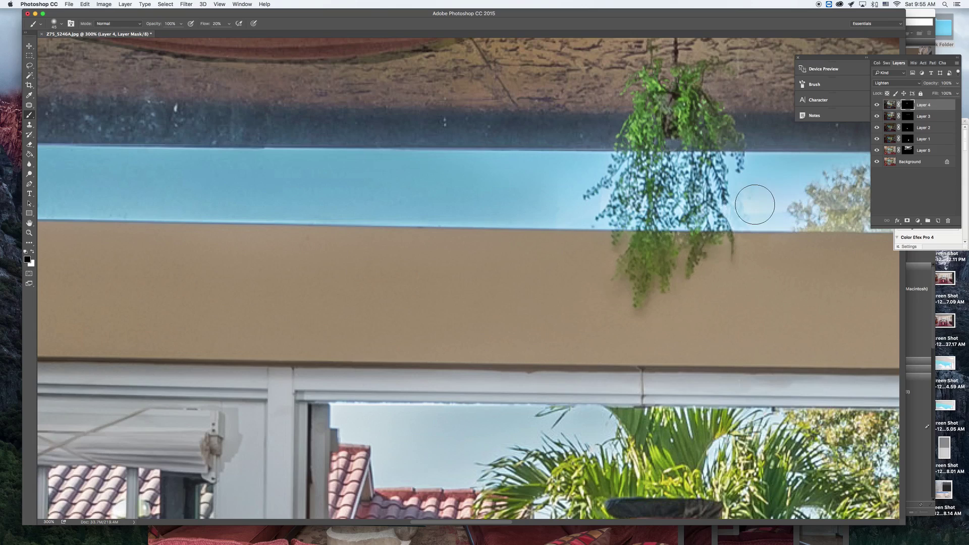
Toggle Layer 4 and Layer 3 to compare the plant corrections, leave both visible and review the whole photo.
click(877, 105)
click(877, 105)
click(877, 105)
click(877, 105)
click(877, 105)
click(877, 105)
click(877, 105)
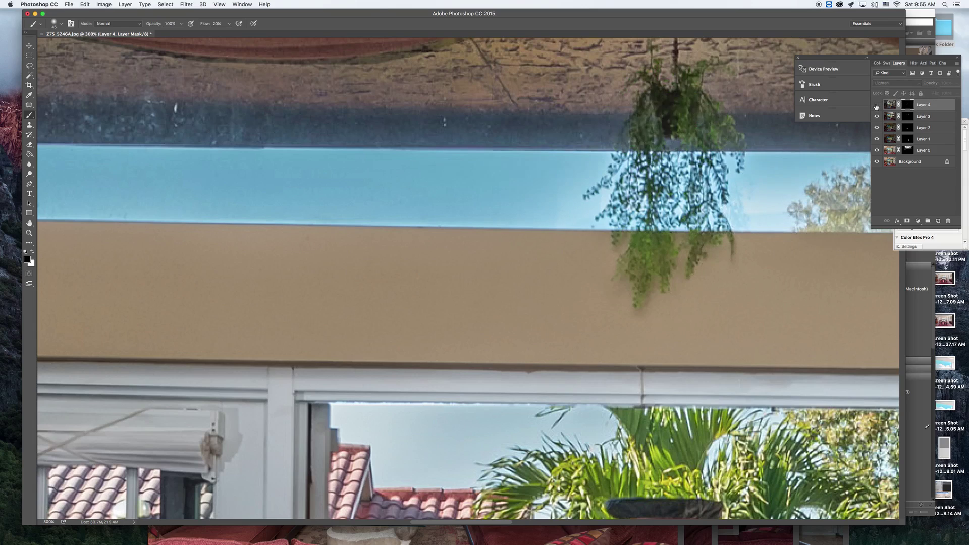
click(877, 116)
click(877, 116)
click(877, 116)
click(877, 106)
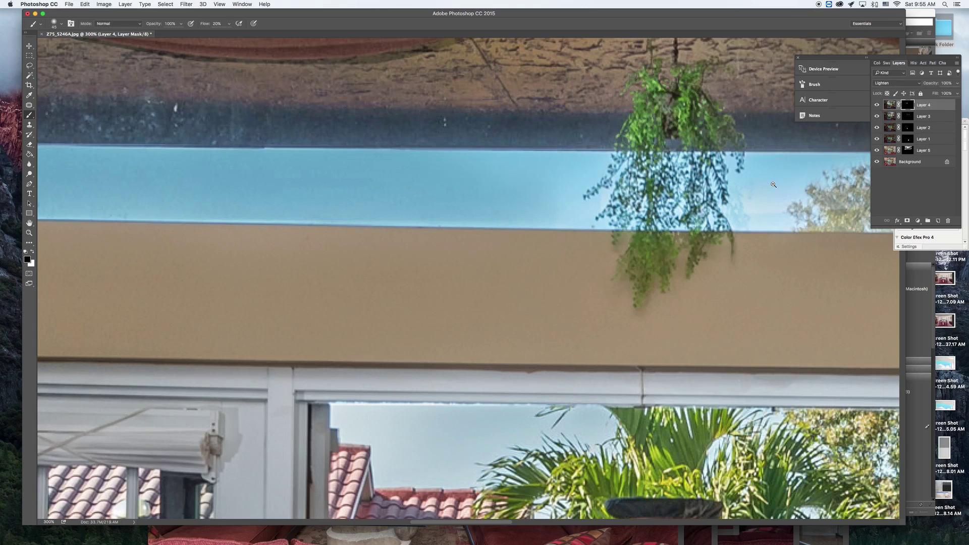
alt+super+click(773, 184)
alt+super+click(773, 184)
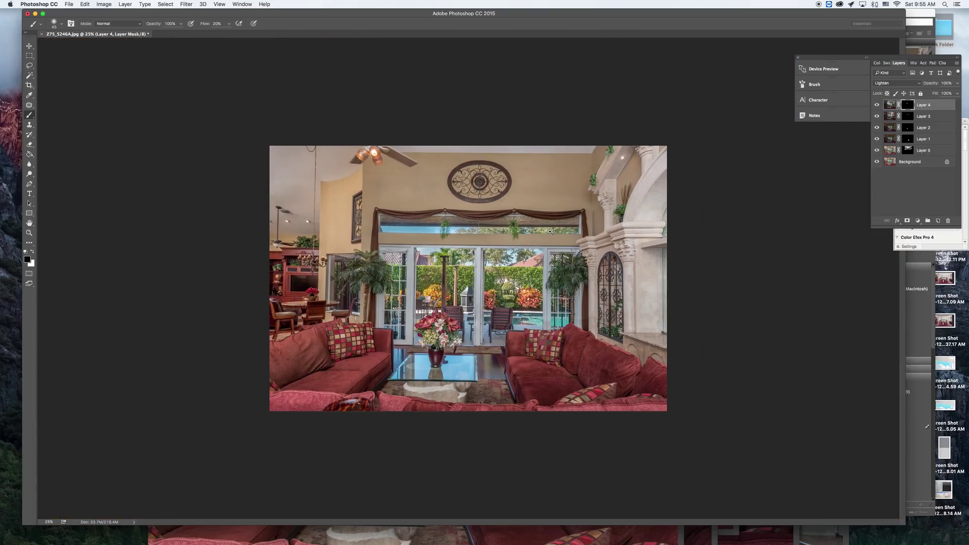
Duplicate the Background layer and merge all five masked layers above it down into the copy.
super+click(514, 231)
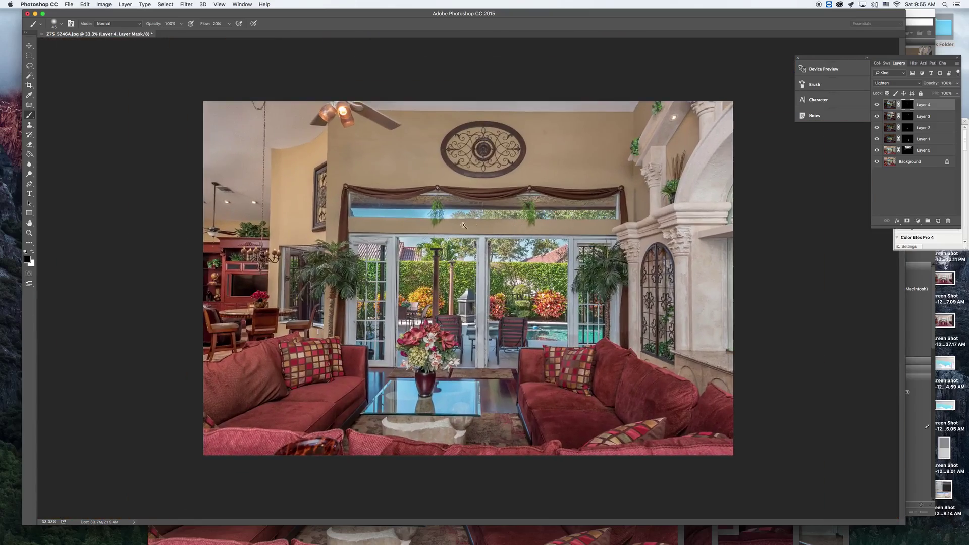
super+click(469, 225)
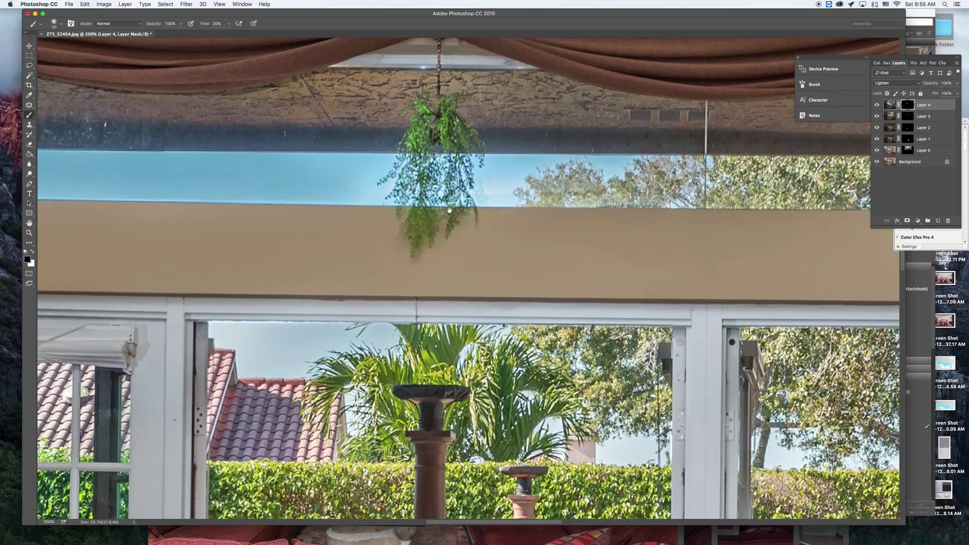
drag(479, 202, 518, 209)
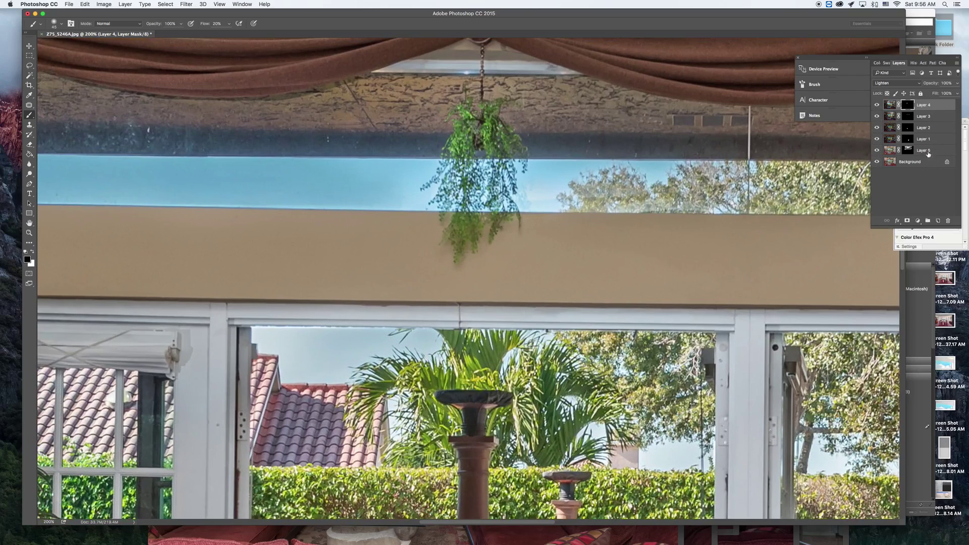
drag(930, 164, 937, 220)
click(942, 152)
key(super+e)
click(945, 141)
key(super+e)
click(945, 128)
key(super+e)
click(934, 116)
key(super+e)
click(919, 105)
key(super+e)
Toggle the Background copy's visibility to compare the sky around the left hanging plant, and leave the copy visible.
click(877, 105)
click(877, 106)
click(877, 105)
click(877, 106)
click(877, 106)
click(877, 106)
click(877, 105)
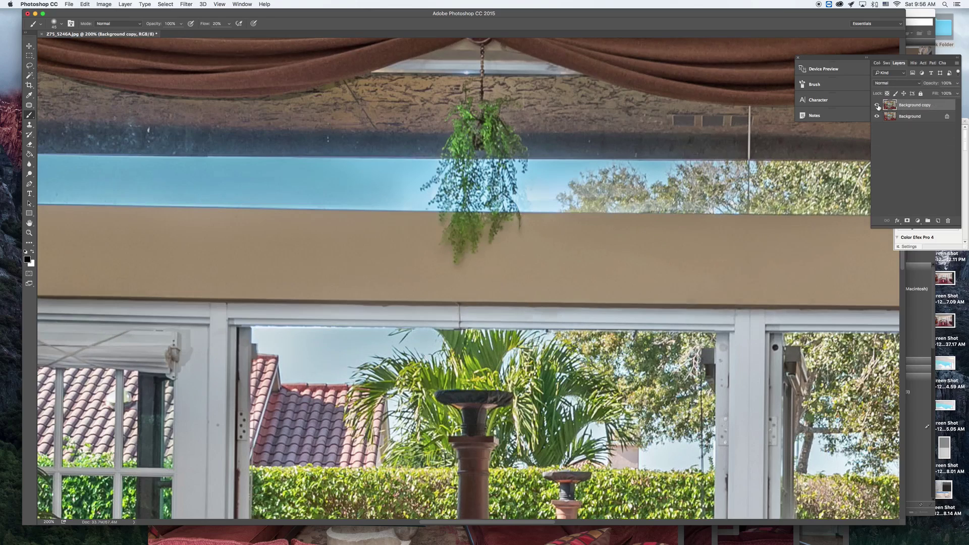
Add a layer mask to the Background copy and paint black on it over the sky around the left hanging plant.
click(907, 221)
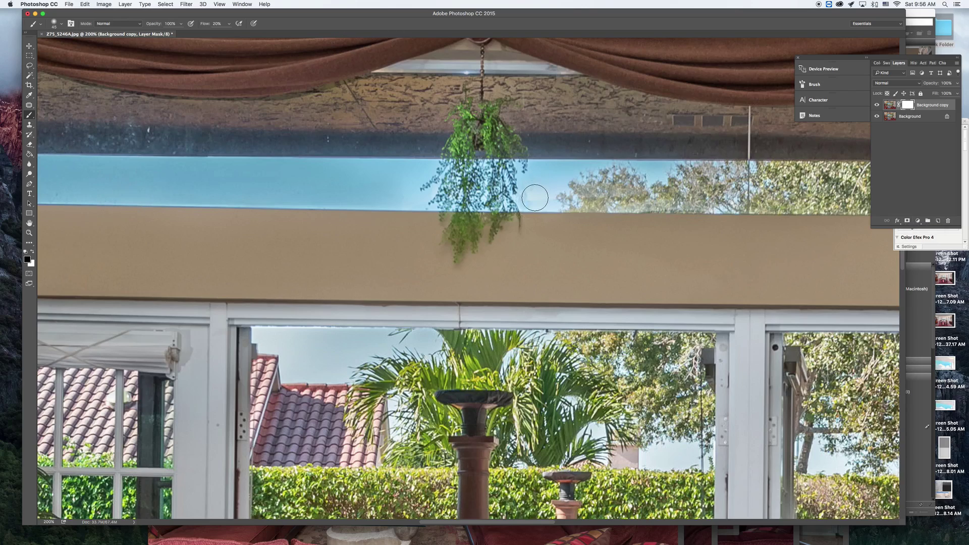
key(bracketleft)
mouse_move(552, 192)
mouse_down()
mouse_move(522, 191)
mouse_move(632, 179)
mouse_move(637, 201)
mouse_move(530, 205)
mouse_move(656, 207)
mouse_move(428, 190)
mouse_move(427, 169)
mouse_move(373, 198)
mouse_move(324, 171)
mouse_move(398, 200)
mouse_move(362, 183)
mouse_move(424, 199)
mouse_move(606, 202)
mouse_move(530, 179)
mouse_move(281, 194)
mouse_move(380, 190)
mouse_up()
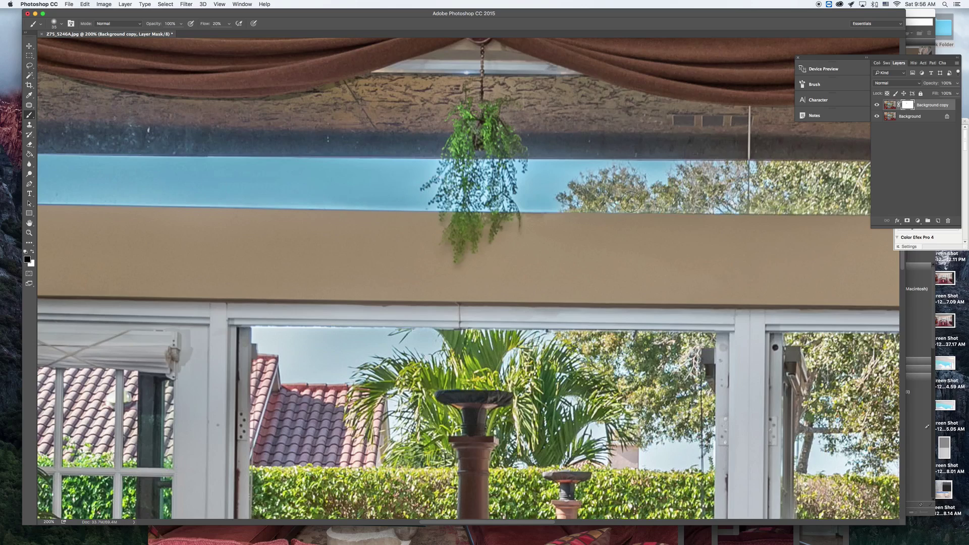
key(bracketleft)
key(bracketleft)
key(x)
Toggle the Background copy's visibility to compare the merged window and plant edits across the whole photo, leaving the copy visible.
alt+click(567, 230)
alt+click(573, 230)
alt+click(578, 230)
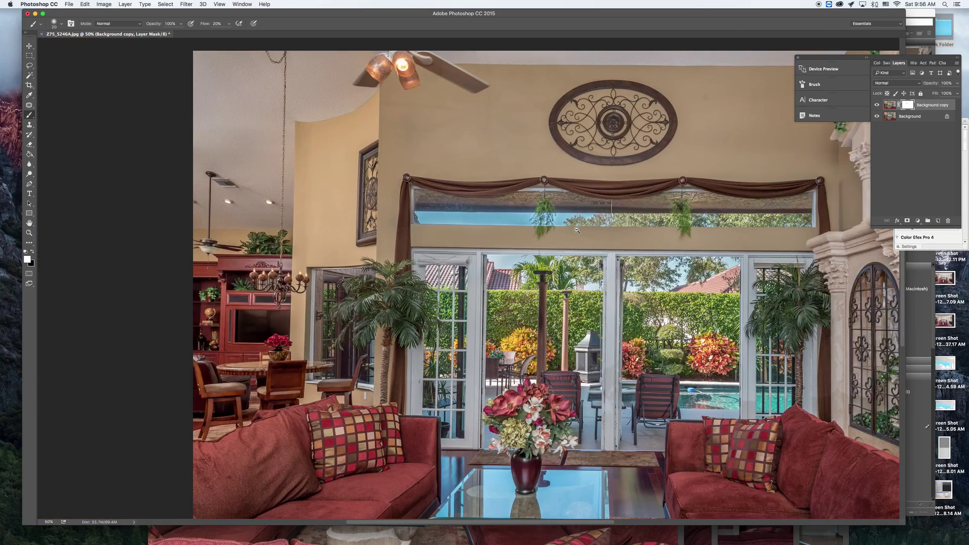
click(881, 106)
click(880, 106)
click(880, 106)
click(879, 107)
click(879, 106)
click(879, 106)
alt+click(676, 282)
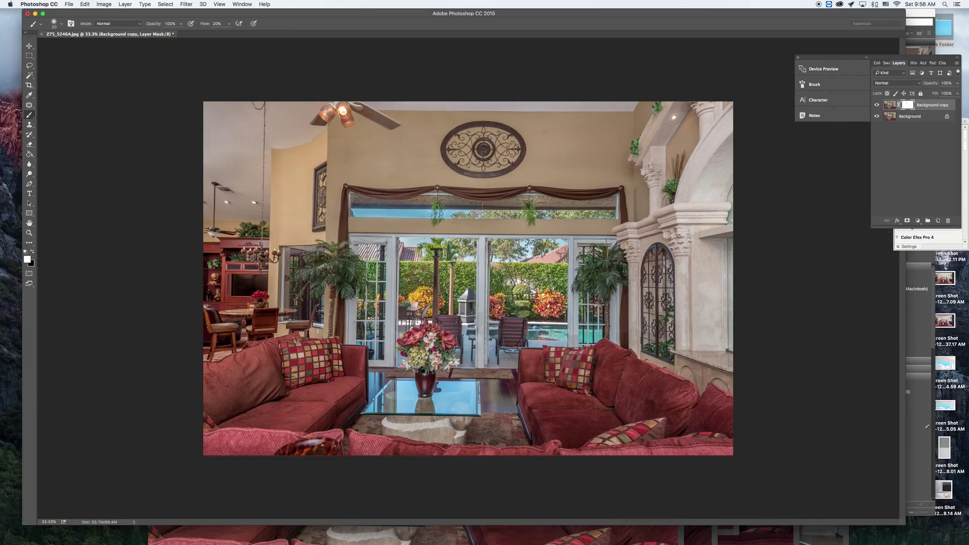
Merge the Background copy down into the Background and save the photo as the JPEG Z75_5246AC.jpg.
key(super+e)
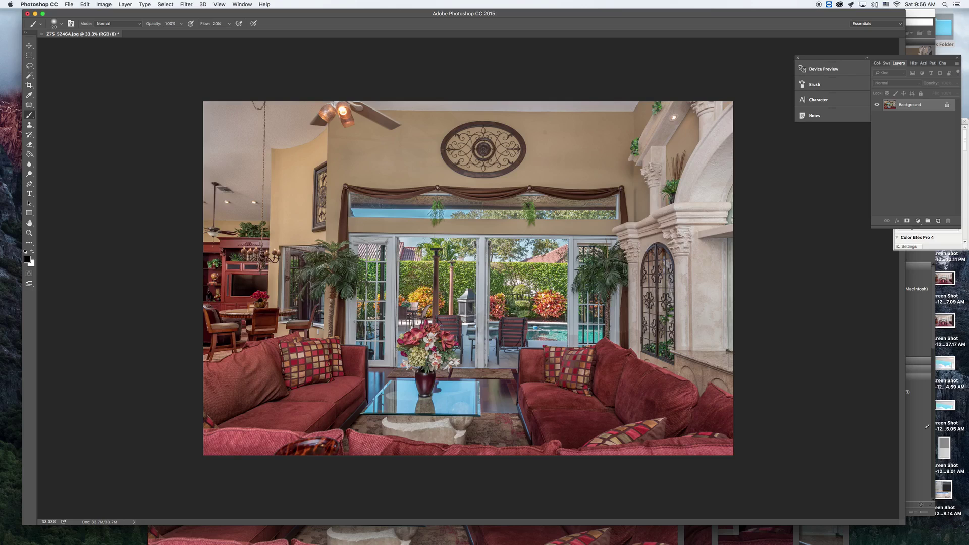
key(super+shift+s)
key(Right)
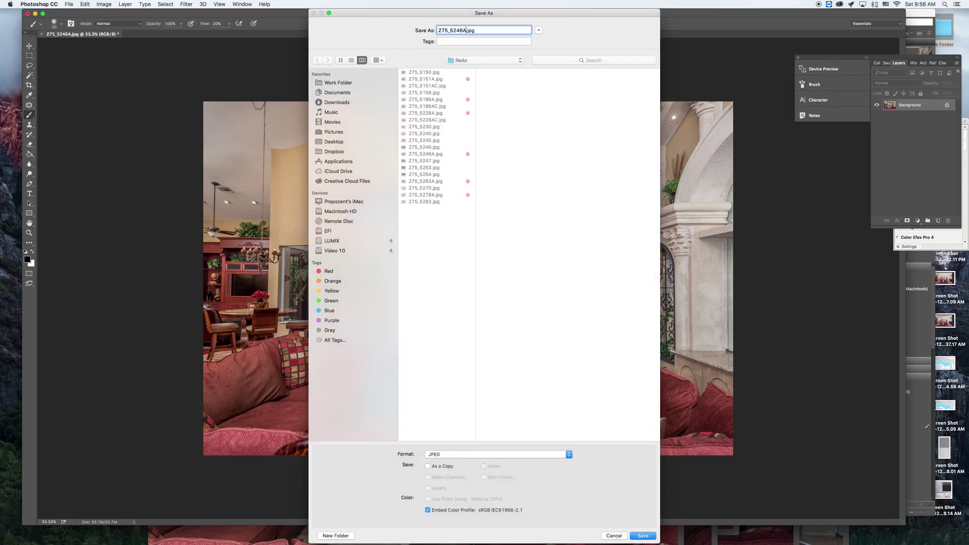
key(Return)
key(Return)
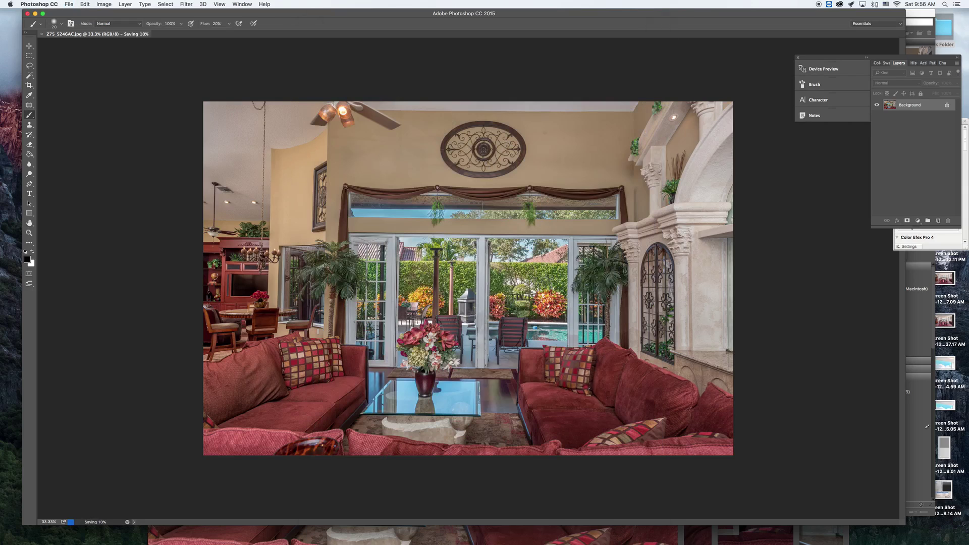
Close both living room photos, switch to Adobe Bridge and open Z75_5263A.jpg and Z75_5270.jpg in Photoshop.
key(super+w)
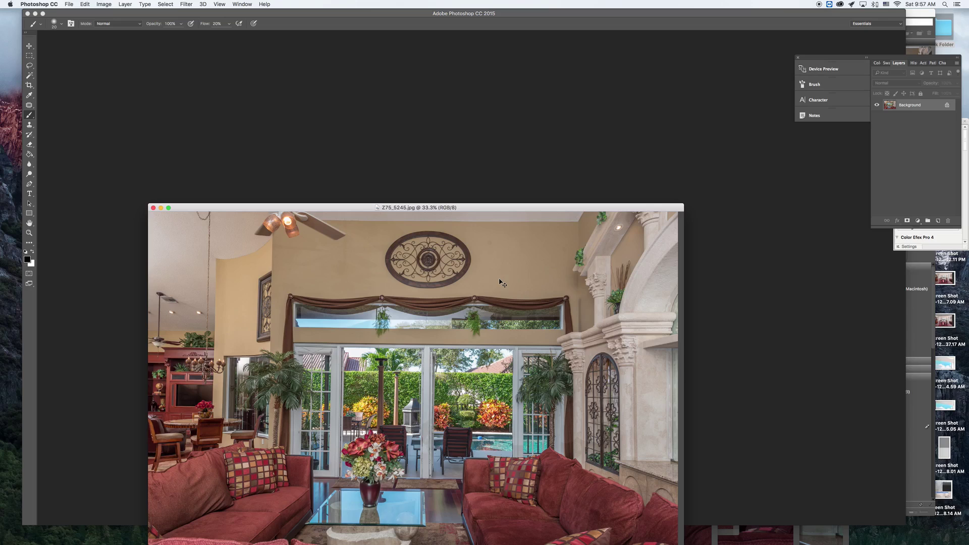
key(super+w)
key(super+Tab)
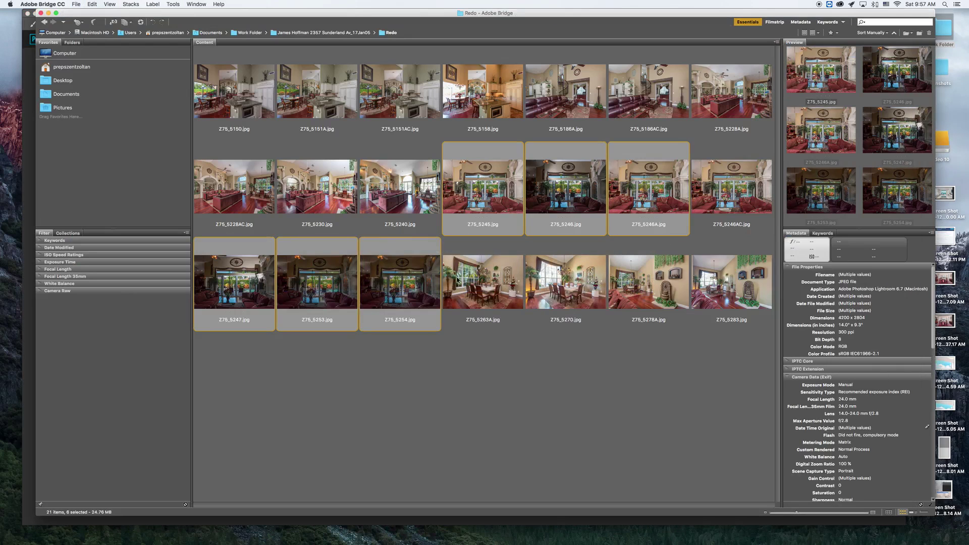
click(480, 278)
super+click(583, 291)
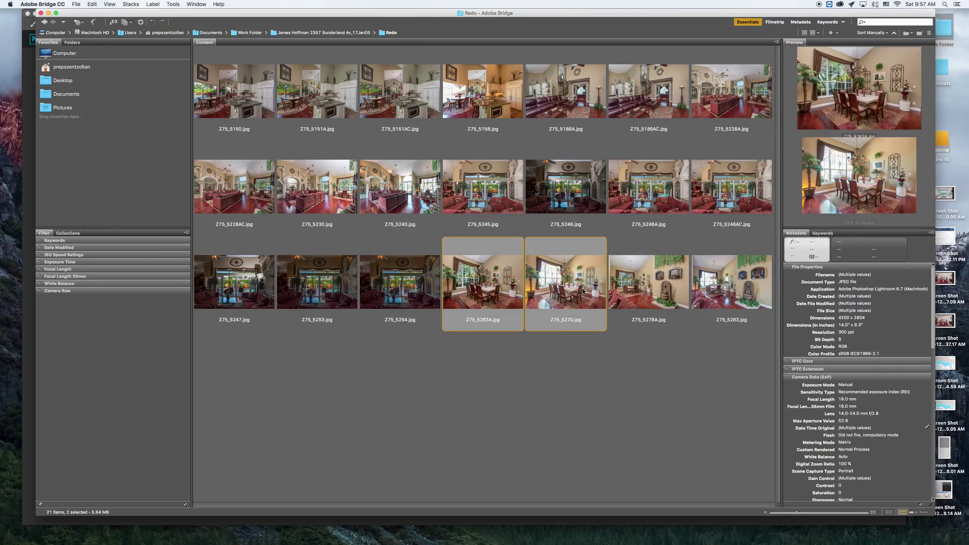
key(super+o)
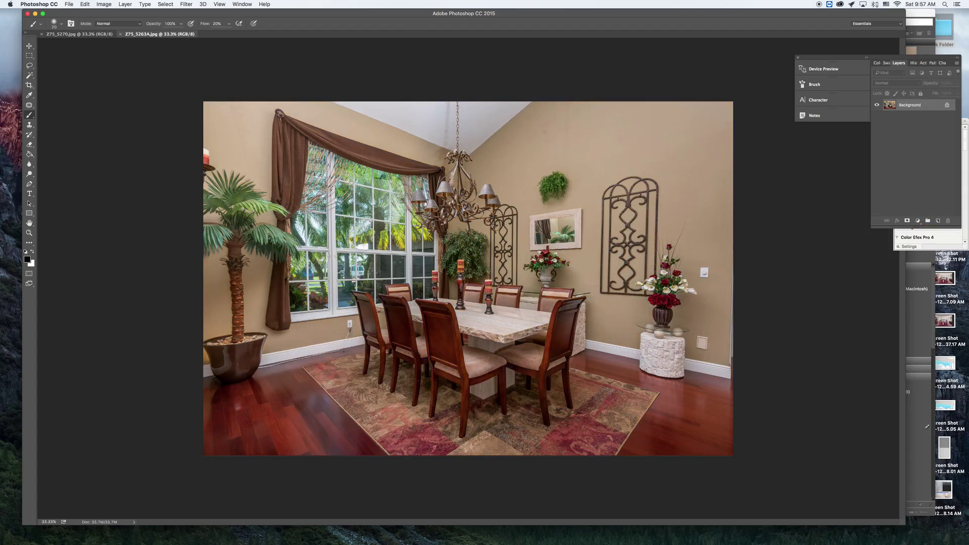
Float Z75_5270.jpg in its own window and copy its image into Z75_5263A.jpg as a new aligned layer.
click(29, 49)
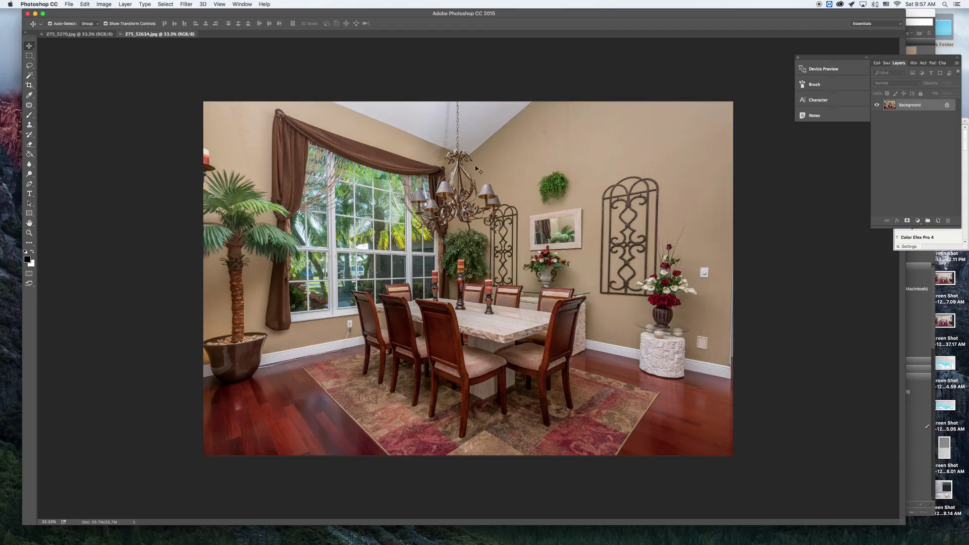
click(77, 34)
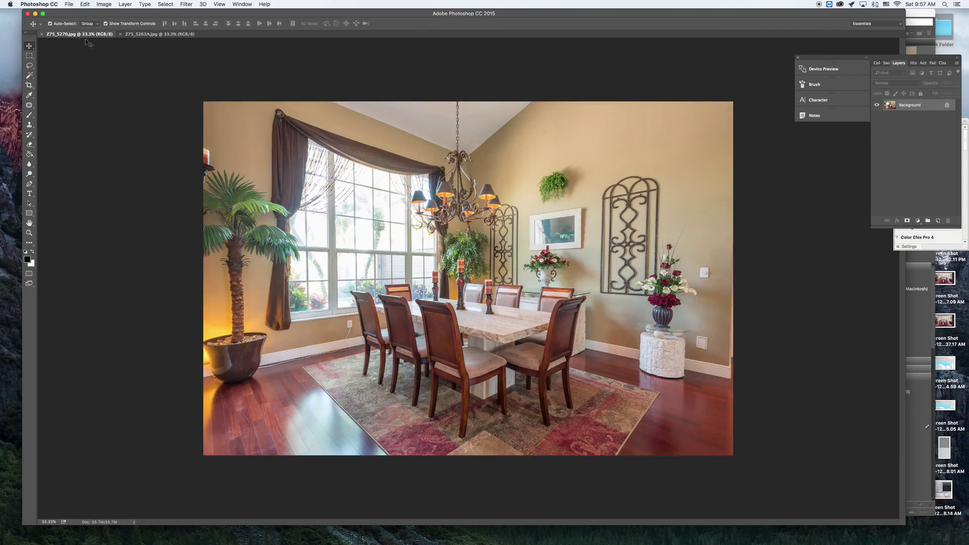
drag(84, 36, 166, 238)
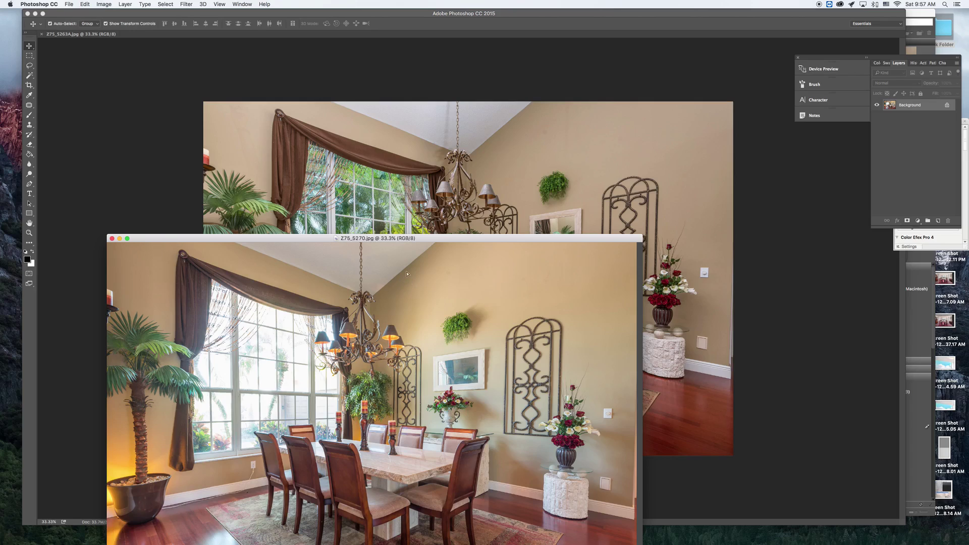
click(429, 212)
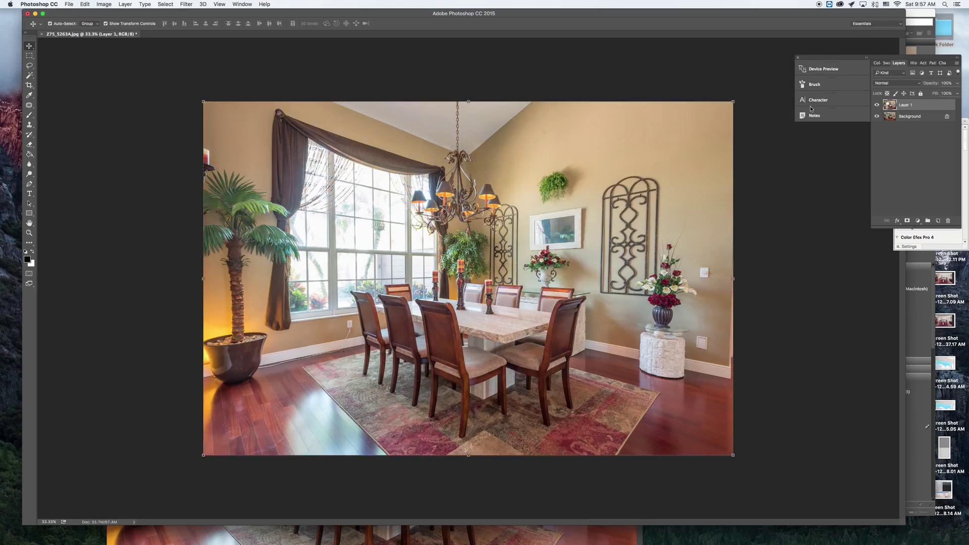
Give Layer 1 a black layer mask and set its blend mode to Luminosity.
click(908, 221)
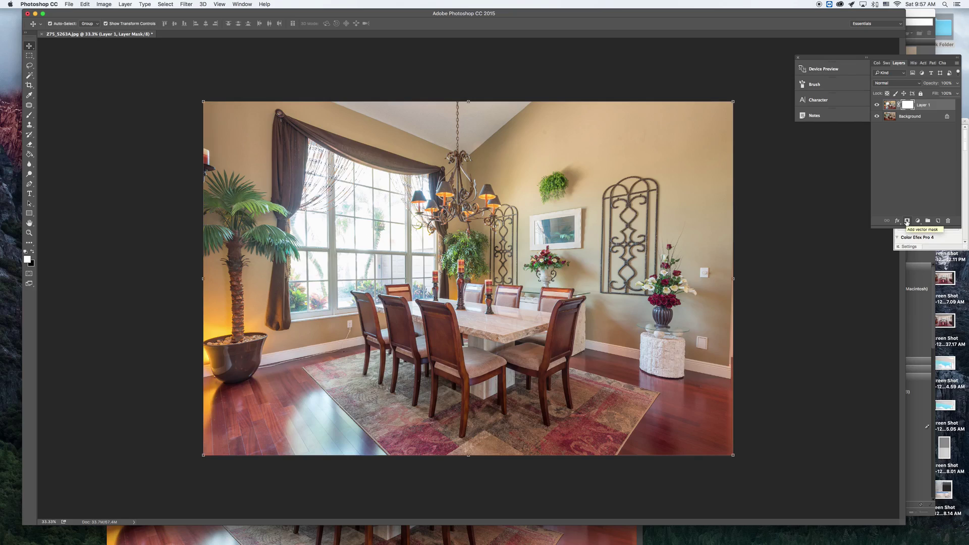
key(super+i)
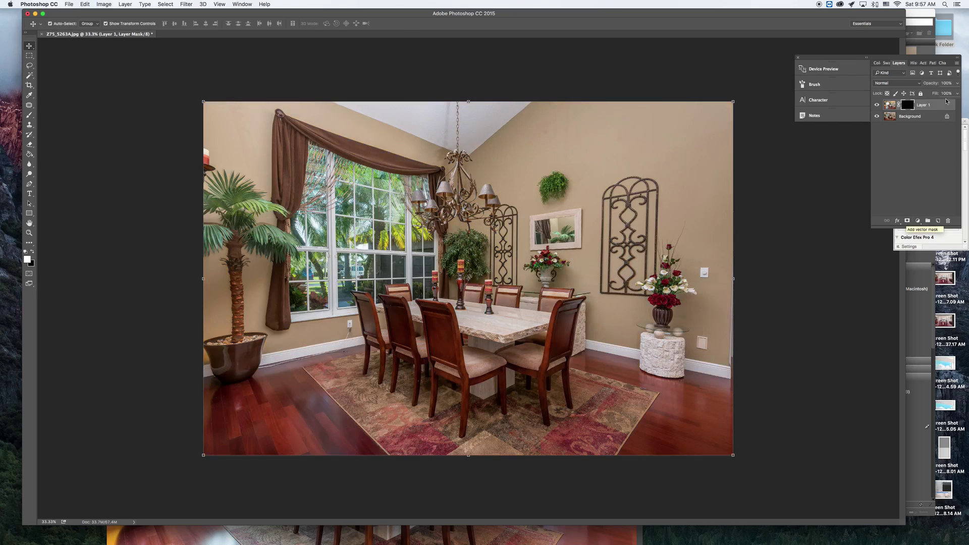
click(916, 83)
click(881, 254)
Paint white on Layer 1's mask over the upper walls and ceiling with a large, low-flow brush.
click(29, 118)
click(229, 24)
drag(225, 33, 225, 34)
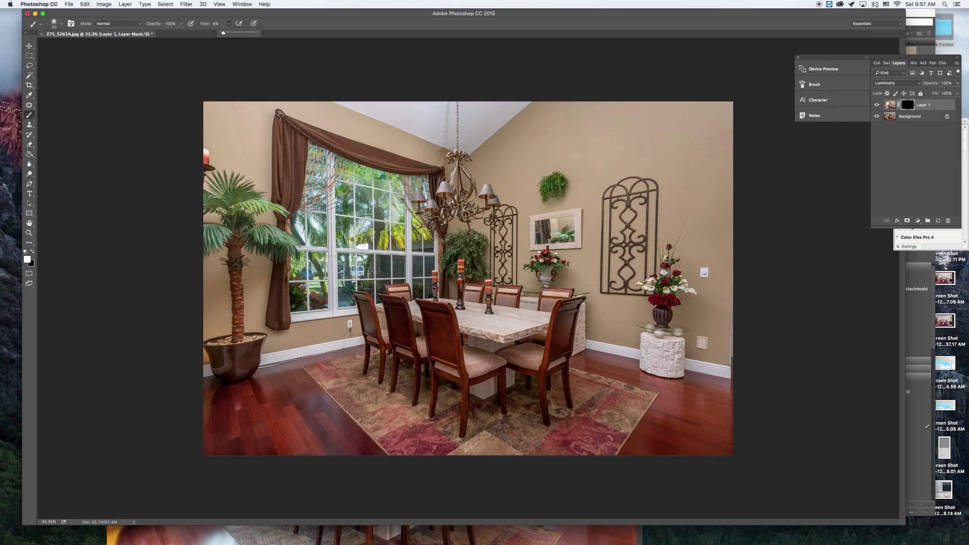
key(bracketright)
key(bracketright)
key(bracketright)
key(bracketright)
key(bracketright)
key(bracketright)
key(bracketright)
key(bracketright)
key(bracketright)
key(bracketright)
key(bracketright)
key(bracketright)
key(bracketright)
key(bracketright)
key(bracketright)
key(bracketright)
key(bracketright)
key(bracketright)
key(bracketleft)
key(bracketleft)
key(bracketleft)
key(bracketleft)
key(bracketleft)
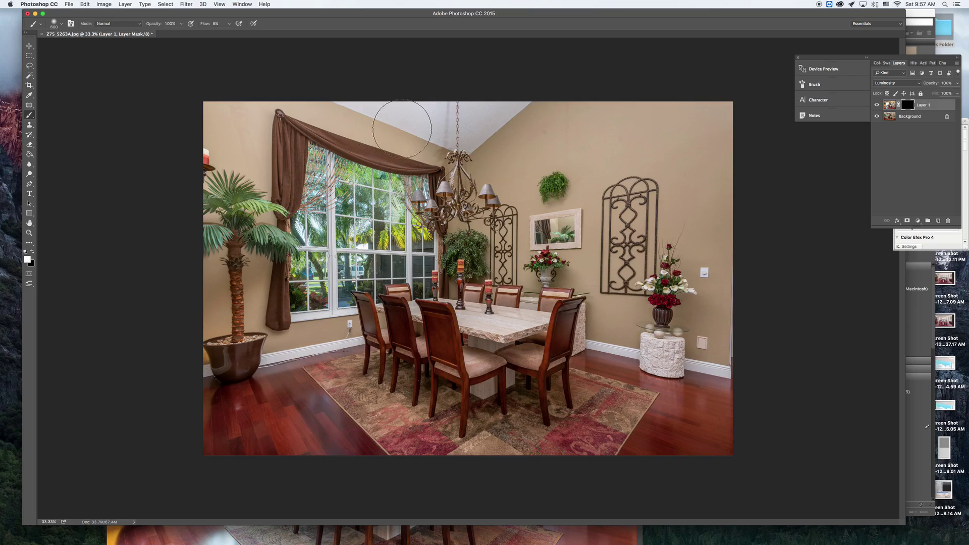
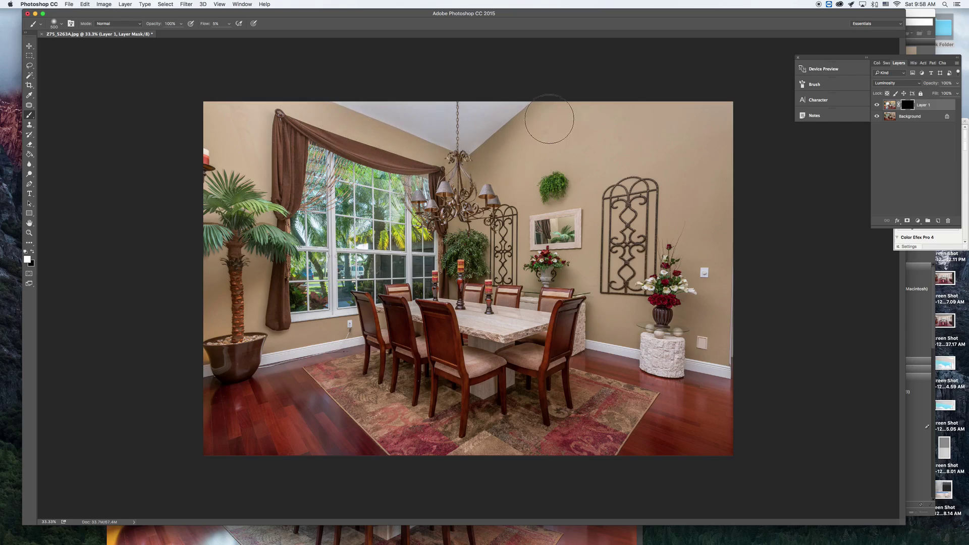
mouse_move(598, 105)
mouse_down()
mouse_move(520, 200)
mouse_move(570, 130)
mouse_move(512, 132)
mouse_move(573, 176)
mouse_up()
Paint black on Layer 1's mask over the wall around the hanging fern, and switch the brush back to white.
key(x)
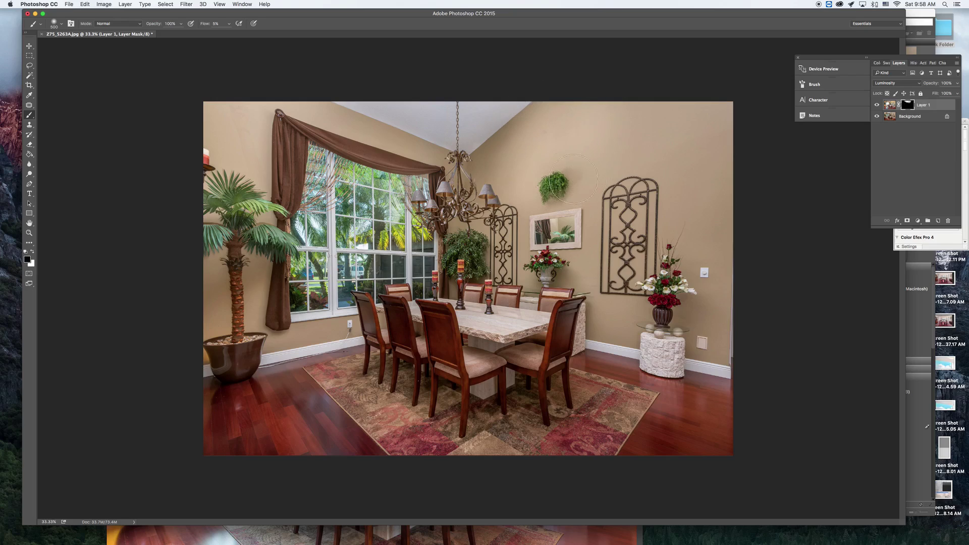
mouse_move(568, 179)
mouse_down()
mouse_move(579, 179)
mouse_move(555, 174)
mouse_move(585, 179)
mouse_move(544, 186)
mouse_up()
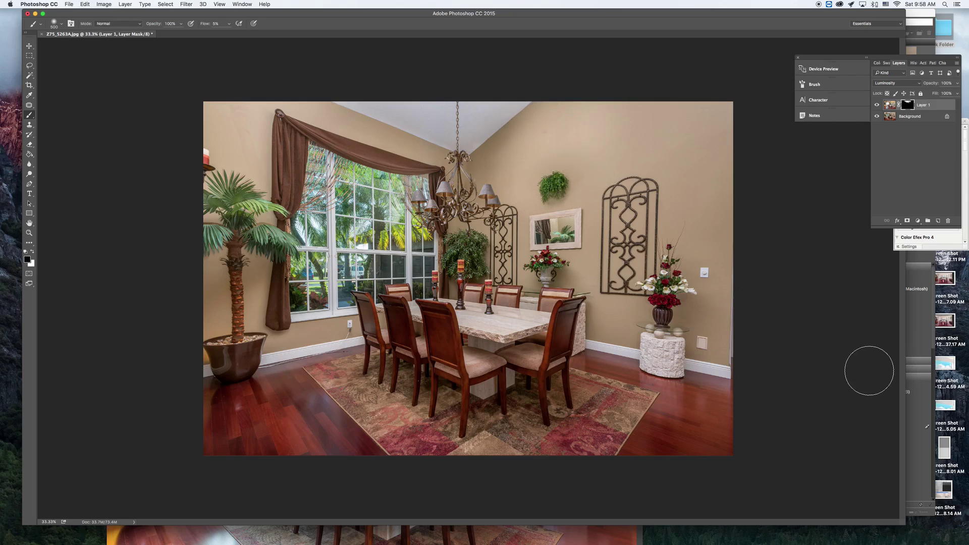
key(x)
Toggle Layer 1's visibility to compare the brightened walls and ceiling in the dining room, leaving the layer visible.
click(878, 106)
click(878, 106)
click(877, 106)
click(878, 106)
click(877, 106)
click(878, 106)
alt+click(549, 224)
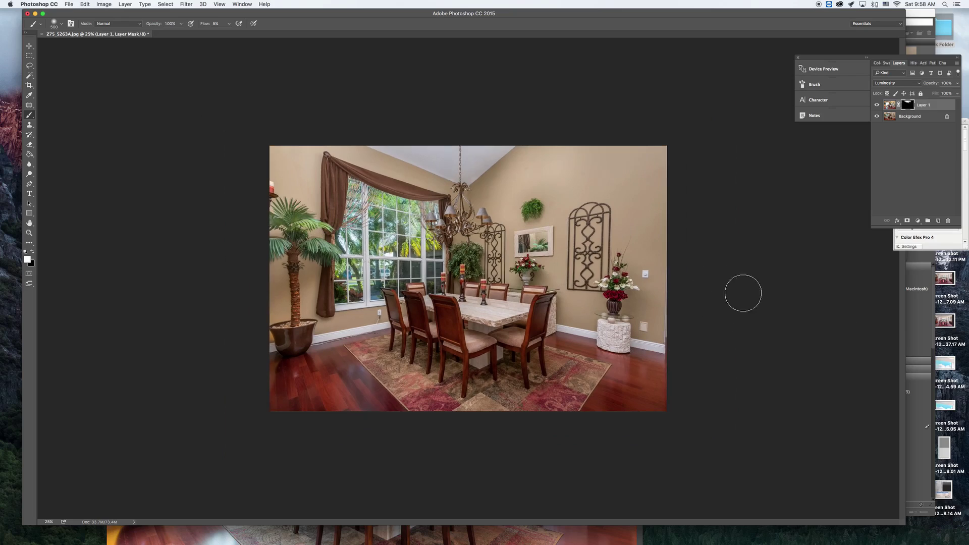
key(bracketright)
Copy the Z75_5270.jpg image into Z75_5263A.jpg again as a new top layer.
click(421, 539)
click(30, 44)
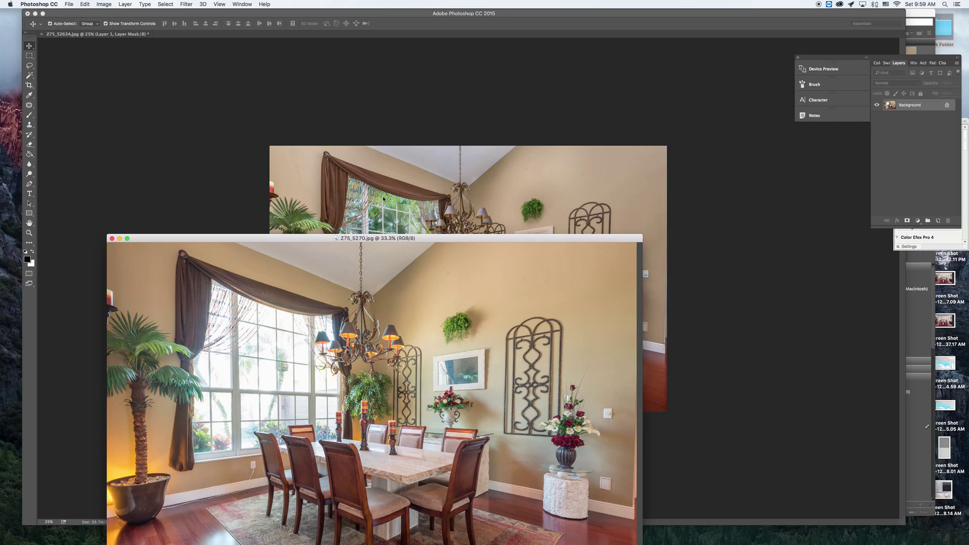
click(358, 231)
key(super+v)
Compare the photo with and without Layer 2, and set the layer's blend mode to Luminosity.
click(878, 105)
click(877, 105)
click(878, 105)
click(877, 105)
click(877, 105)
click(877, 105)
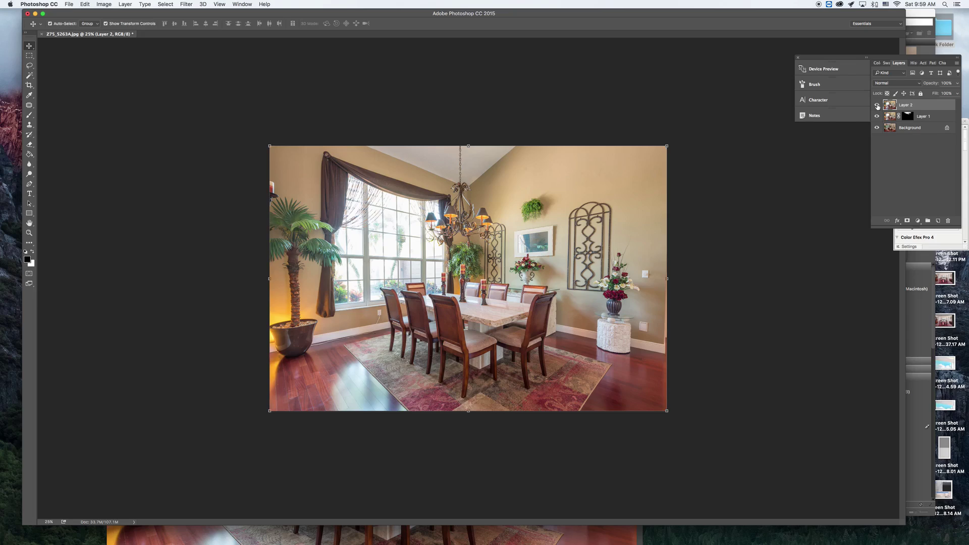
click(921, 84)
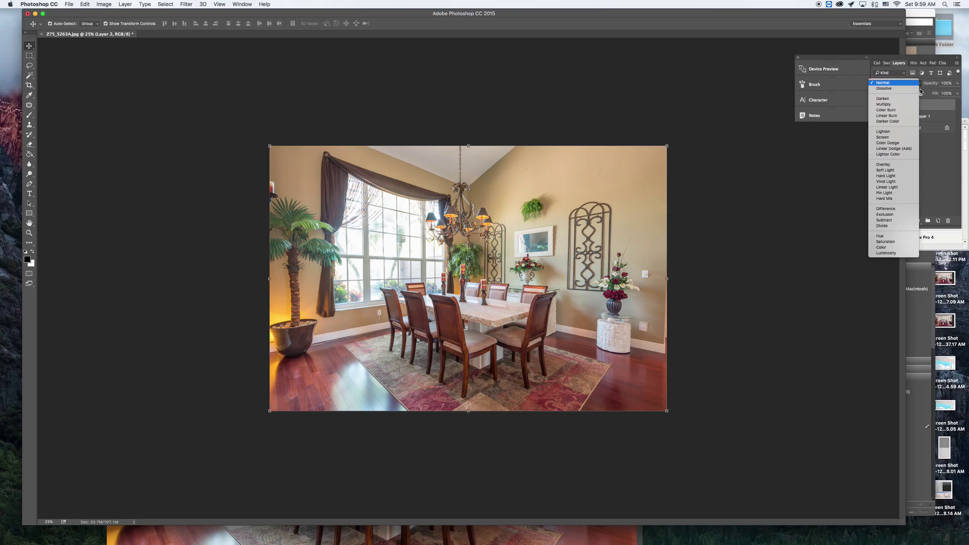
click(891, 253)
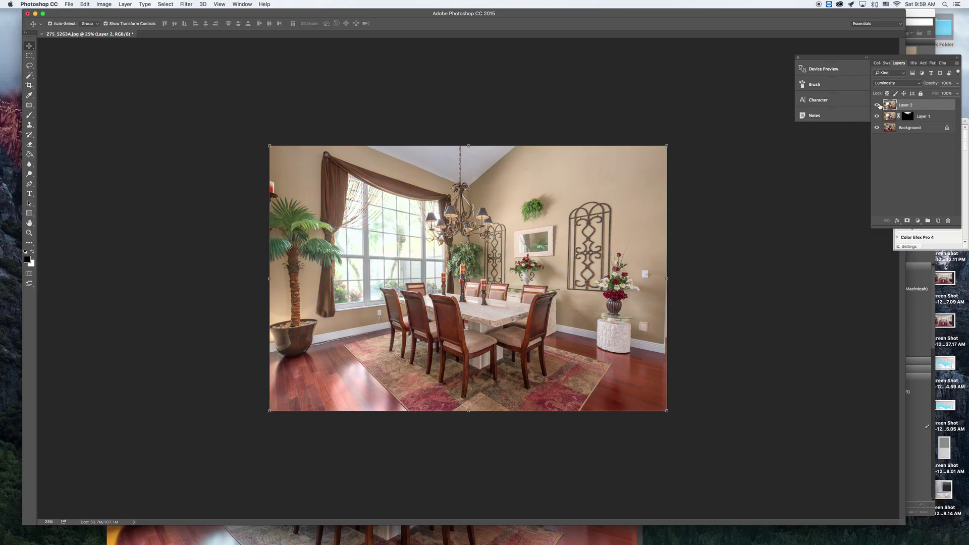
Toggle Layer 2's visibility repeatedly to compare the dining room's window, furniture and floor, and leave the layer hidden.
click(877, 105)
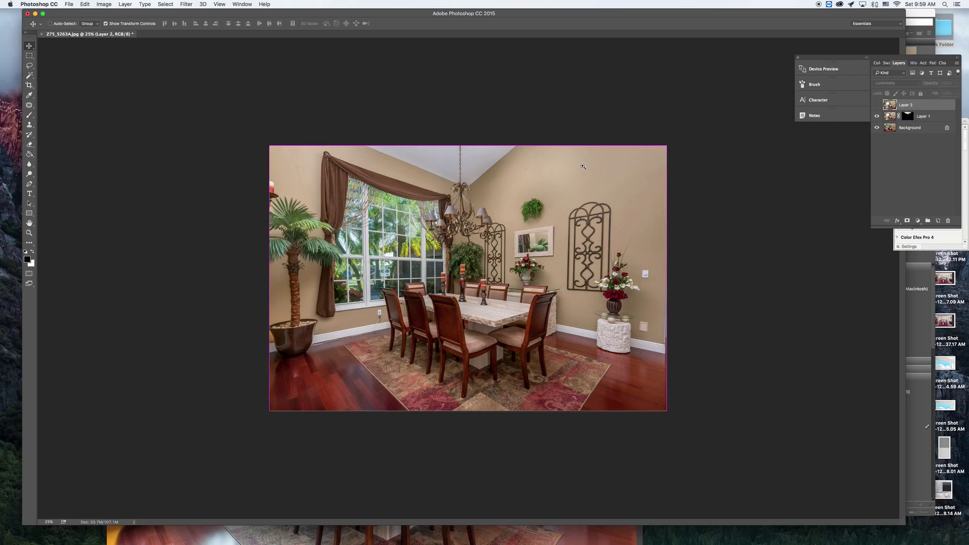
key(super+equal)
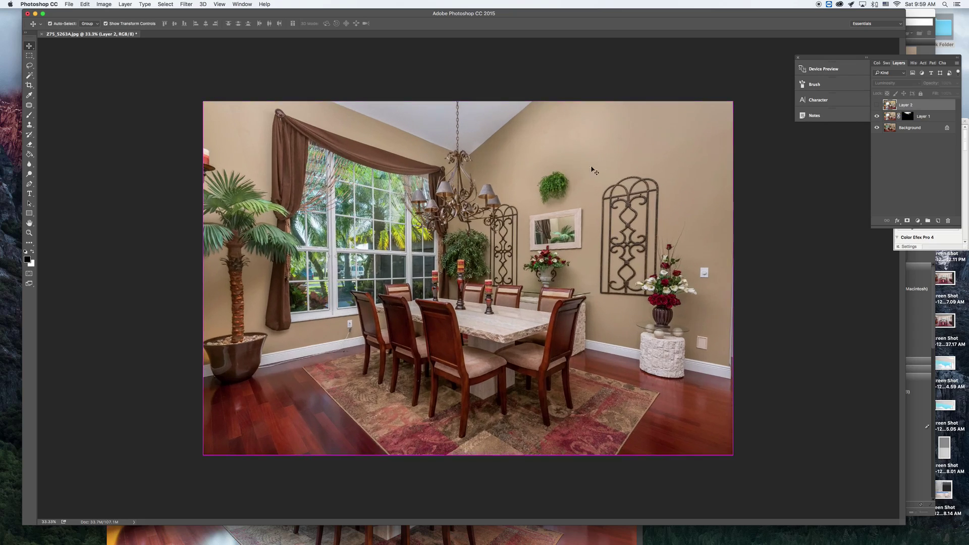
click(876, 105)
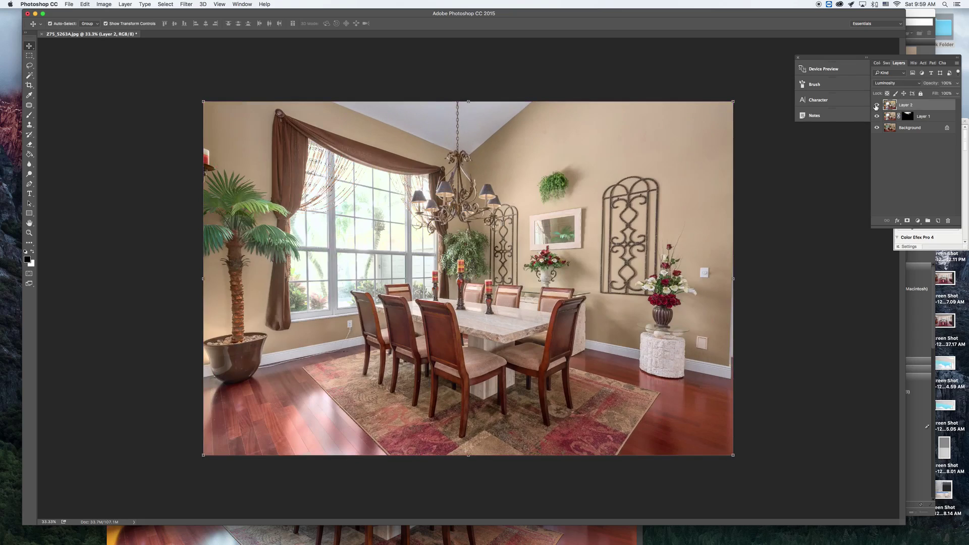
click(877, 106)
click(876, 105)
click(876, 105)
click(877, 105)
click(877, 105)
click(876, 105)
click(876, 105)
click(877, 105)
click(877, 105)
click(876, 105)
click(876, 105)
click(877, 105)
click(877, 105)
click(877, 105)
click(876, 105)
click(876, 105)
click(877, 105)
click(876, 105)
click(876, 105)
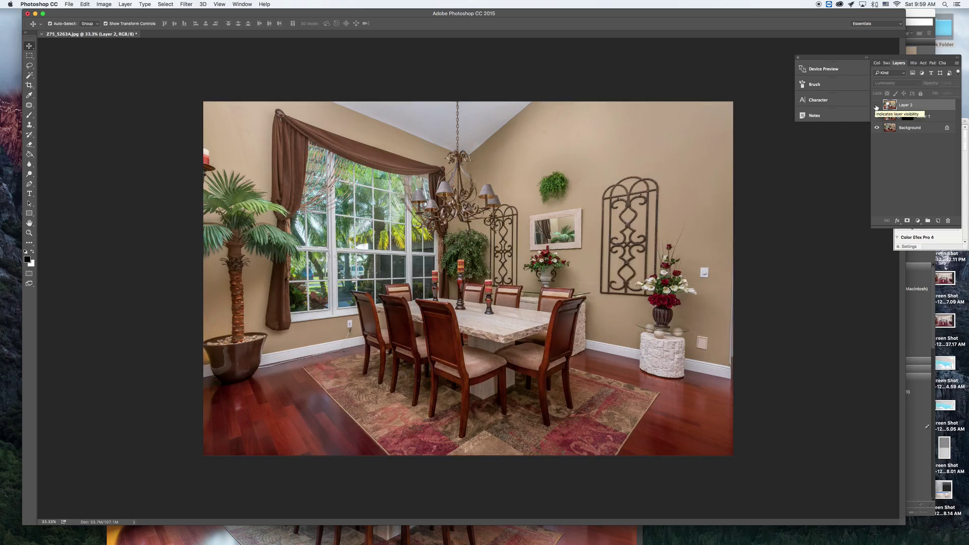
Toggle Layer 2's visibility repeatedly to compare the Luminosity effect across the dining room, leaving the layer visible.
click(876, 105)
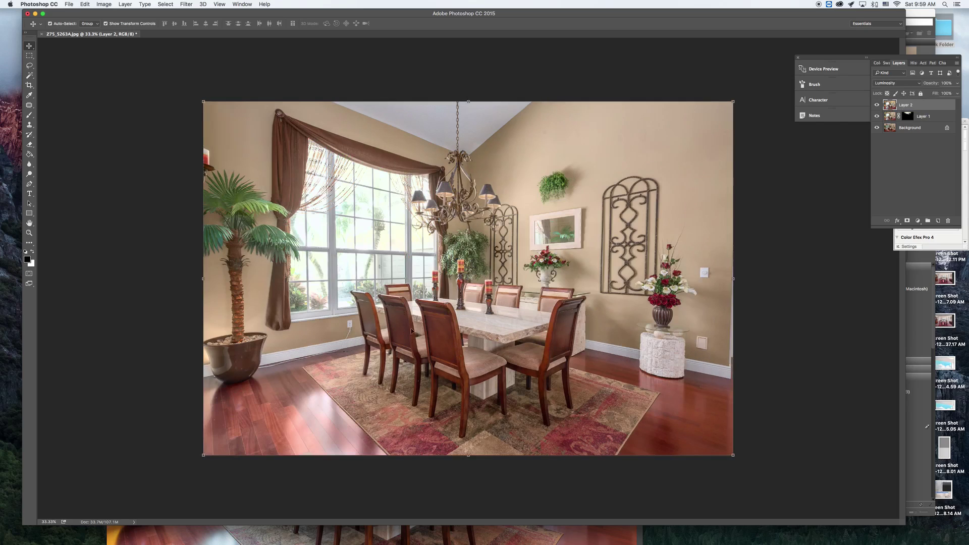
click(876, 105)
click(877, 106)
click(876, 105)
click(876, 105)
click(876, 105)
click(877, 105)
click(876, 105)
click(876, 105)
click(876, 105)
click(875, 105)
click(876, 106)
click(876, 106)
click(876, 106)
click(876, 106)
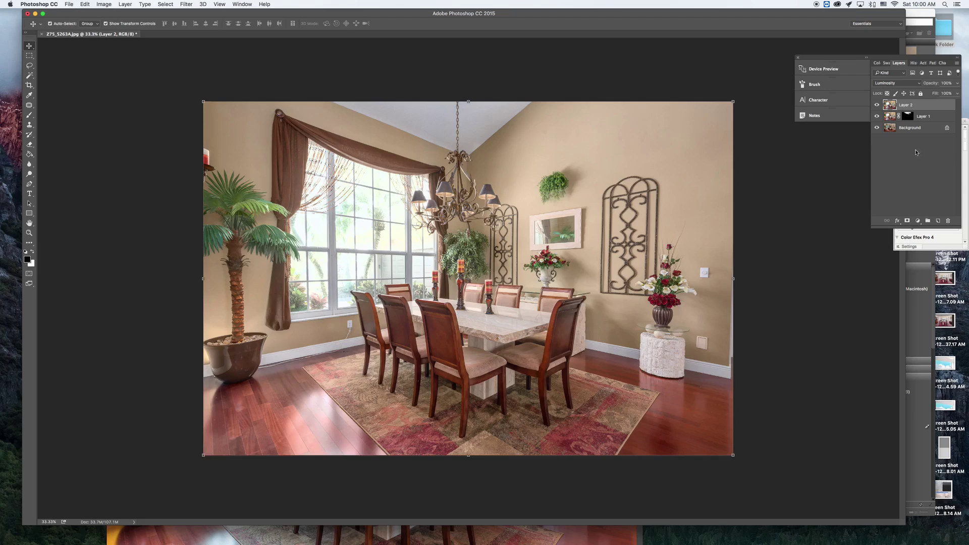
Add a black layer mask to Layer 2 and paint white with a soft brush over the dining table and chairs.
click(907, 221)
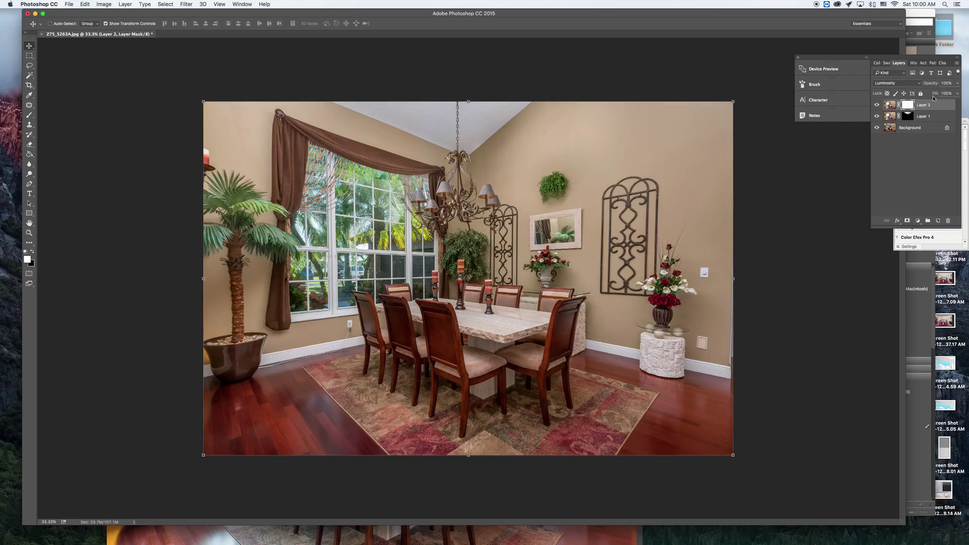
click(30, 115)
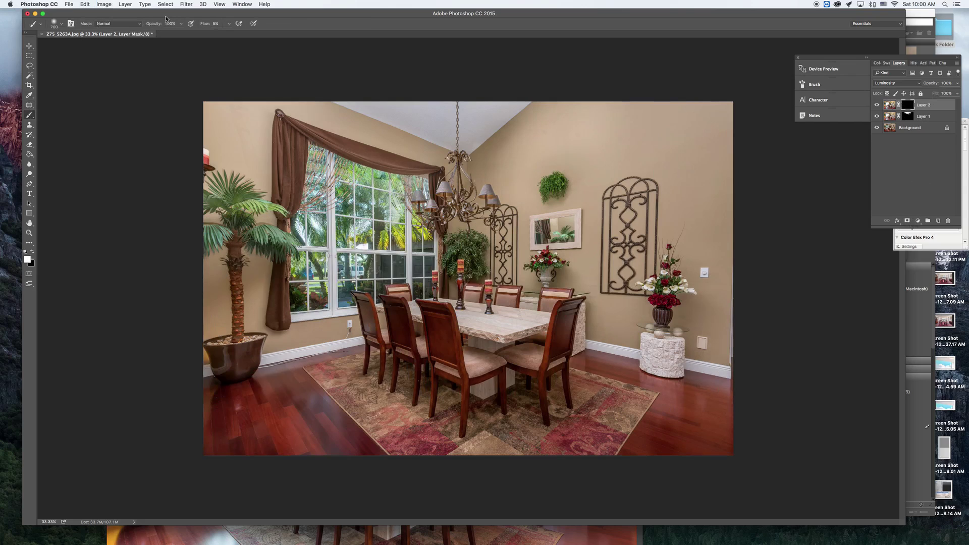
mouse_move(386, 260)
mouse_down()
mouse_move(432, 353)
mouse_move(399, 354)
mouse_move(527, 356)
mouse_move(454, 361)
mouse_move(419, 336)
mouse_move(435, 354)
mouse_move(519, 371)
mouse_move(578, 299)
mouse_move(568, 303)
mouse_move(677, 309)
mouse_move(704, 378)
mouse_move(675, 324)
mouse_move(692, 254)
mouse_move(659, 245)
mouse_move(684, 449)
mouse_move(700, 325)
mouse_move(236, 364)
mouse_move(210, 194)
mouse_move(195, 404)
mouse_move(223, 434)
mouse_move(400, 498)
mouse_move(446, 403)
mouse_up()
key(bracketleft)
key(bracketleft)
key(bracketleft)
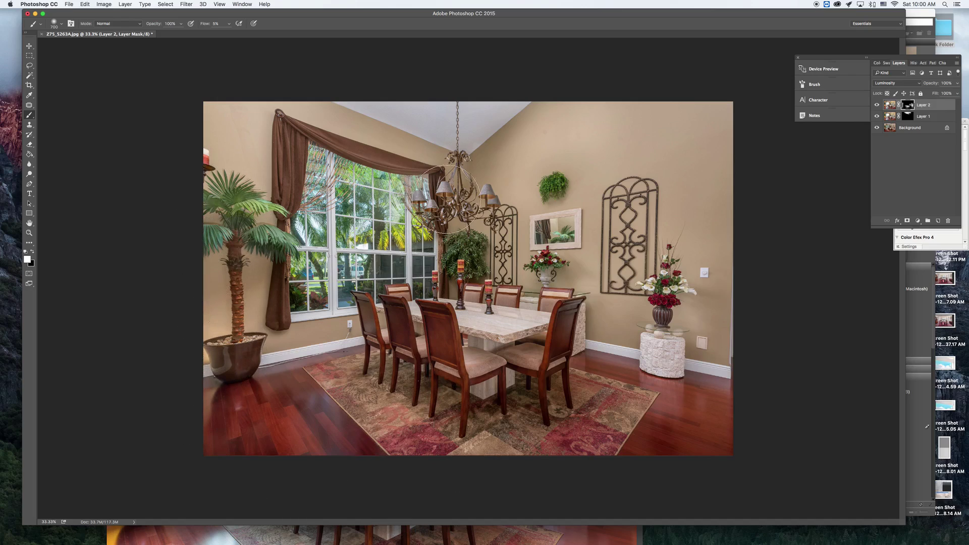
Paint white on Layer 2's mask with a smaller brush around the chandelier, mirror and wooden floor.
mouse_move(448, 198)
mouse_down()
mouse_move(491, 208)
mouse_move(443, 213)
mouse_move(476, 190)
mouse_move(455, 195)
mouse_move(485, 208)
mouse_move(454, 188)
mouse_move(599, 255)
mouse_move(543, 242)
mouse_move(533, 209)
mouse_move(601, 231)
mouse_move(670, 222)
mouse_move(664, 327)
mouse_move(716, 286)
mouse_move(709, 273)
mouse_move(694, 396)
mouse_move(544, 268)
mouse_move(562, 259)
mouse_move(586, 274)
mouse_move(539, 283)
mouse_move(567, 207)
mouse_up()
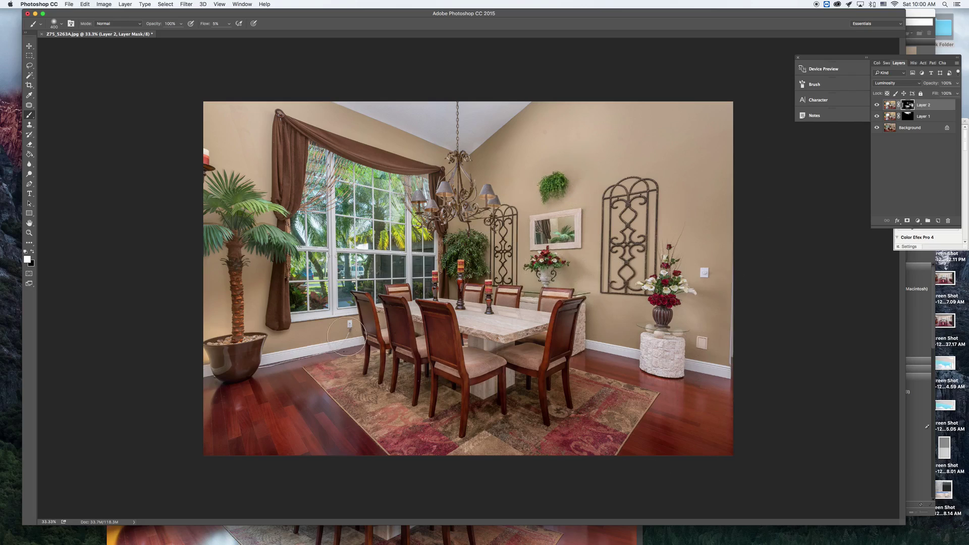
mouse_move(348, 391)
mouse_down()
mouse_move(432, 441)
mouse_move(415, 407)
mouse_up()
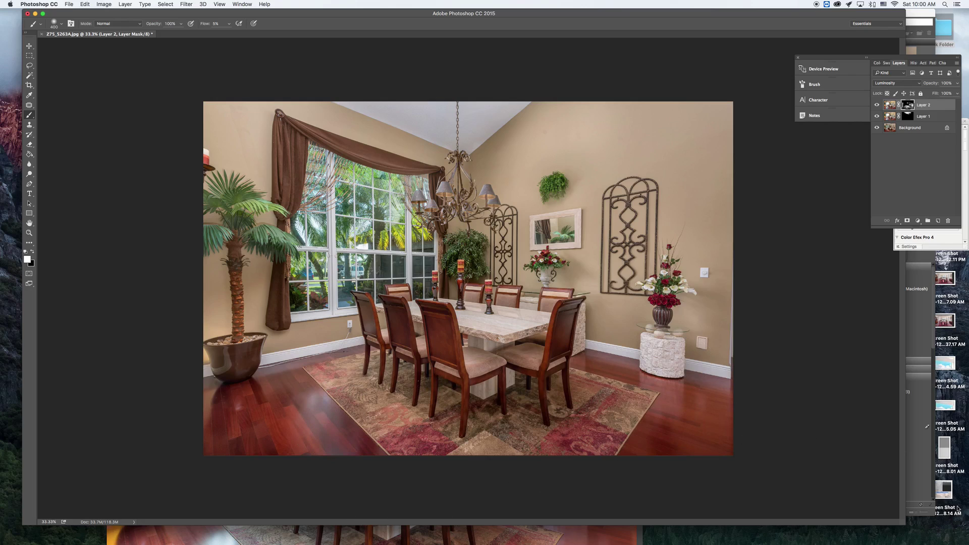
click(596, 376)
Toggle Layer 2's visibility to compare the areas brightened through its mask, leaving the layer visible.
alt+click(507, 337)
alt+click(507, 337)
click(877, 106)
click(877, 107)
click(876, 107)
click(877, 106)
click(877, 106)
click(877, 106)
click(877, 106)
click(877, 106)
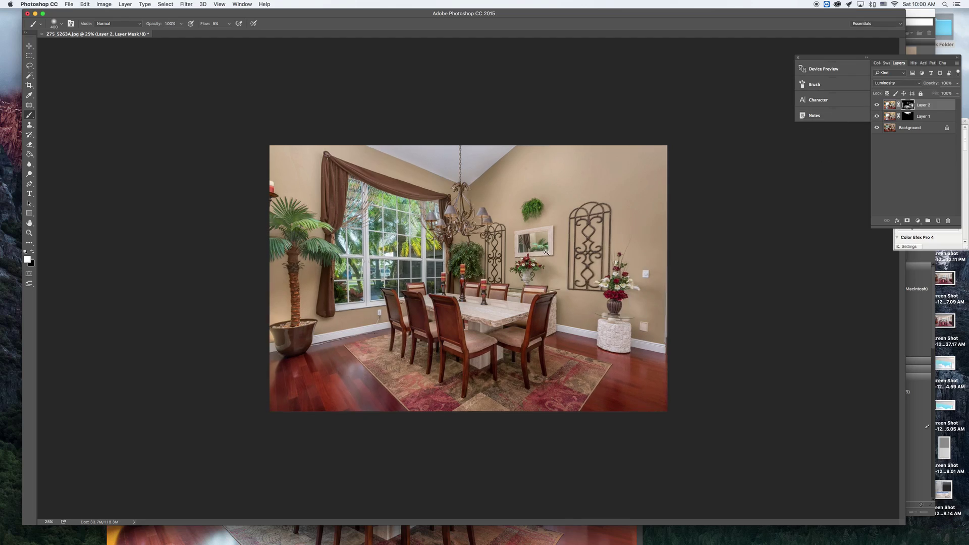
Lower Layer 2's opacity to 71%.
click(545, 252)
click(958, 84)
drag(957, 93, 950, 94)
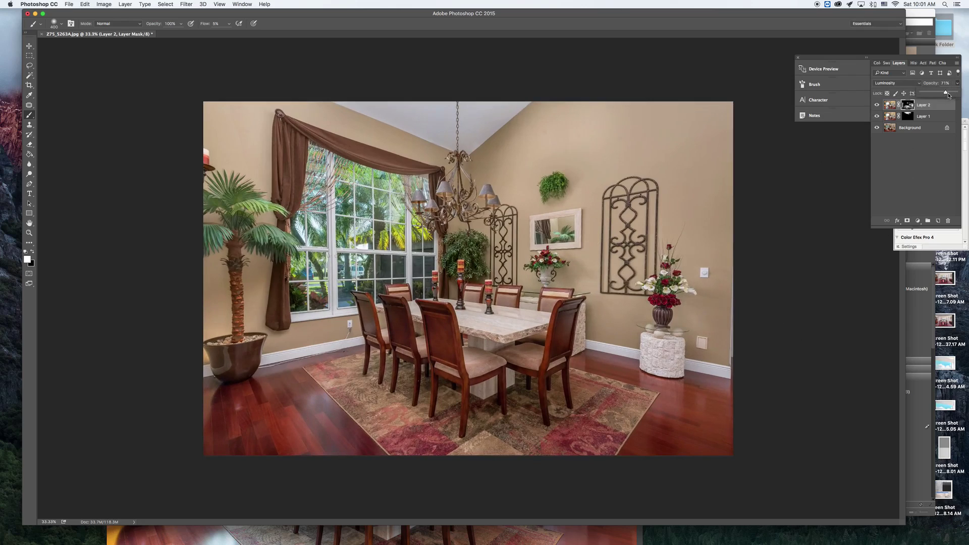
Toggle the reduced-opacity Layer 2 on and off to judge the table, chairs, mirror and floor, leaving it visible.
click(878, 106)
click(877, 106)
click(878, 106)
click(878, 106)
click(878, 106)
click(878, 106)
click(878, 106)
click(879, 107)
click(879, 107)
click(878, 106)
click(878, 106)
click(878, 106)
click(878, 106)
click(878, 106)
click(877, 106)
click(877, 106)
click(878, 106)
key(x)
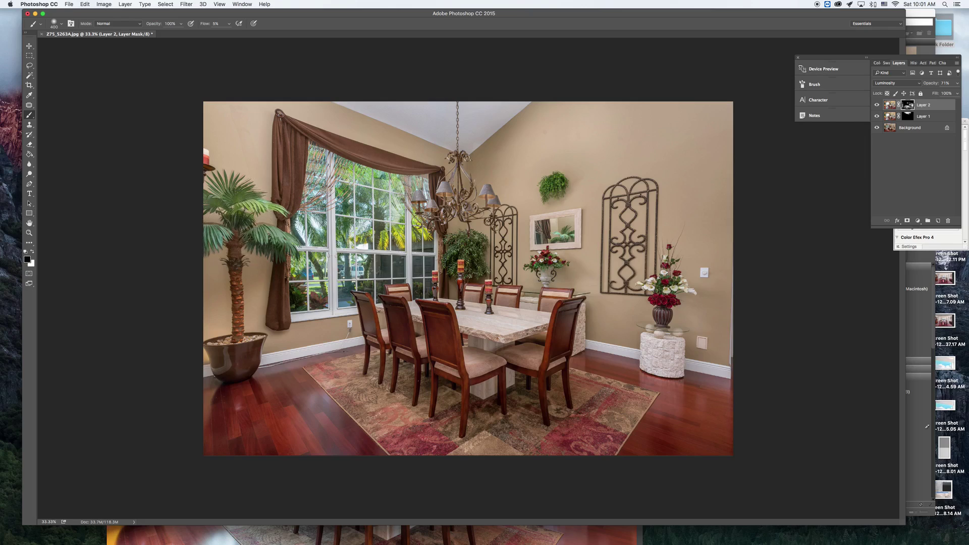
click(877, 105)
click(878, 105)
click(877, 105)
click(878, 105)
click(878, 105)
click(877, 105)
click(878, 105)
click(878, 105)
click(877, 104)
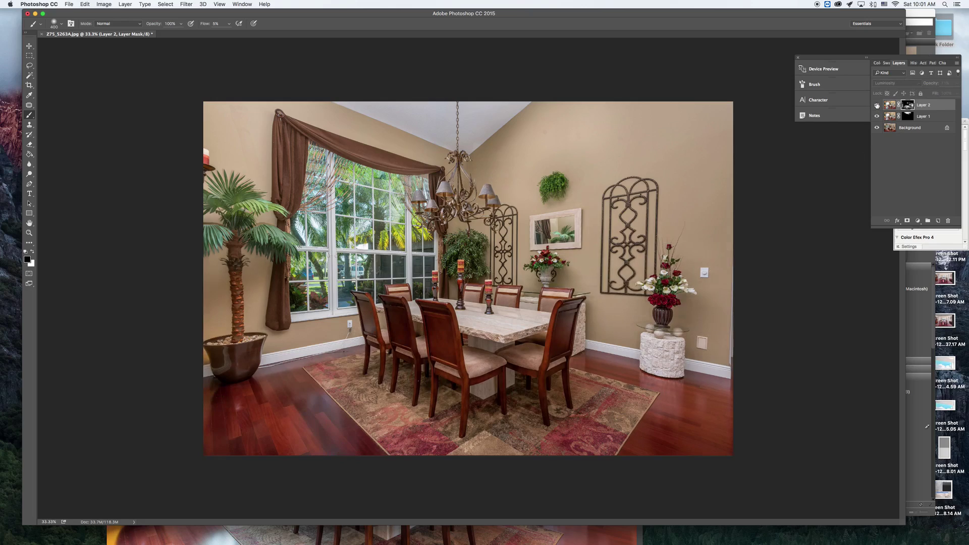
click(878, 105)
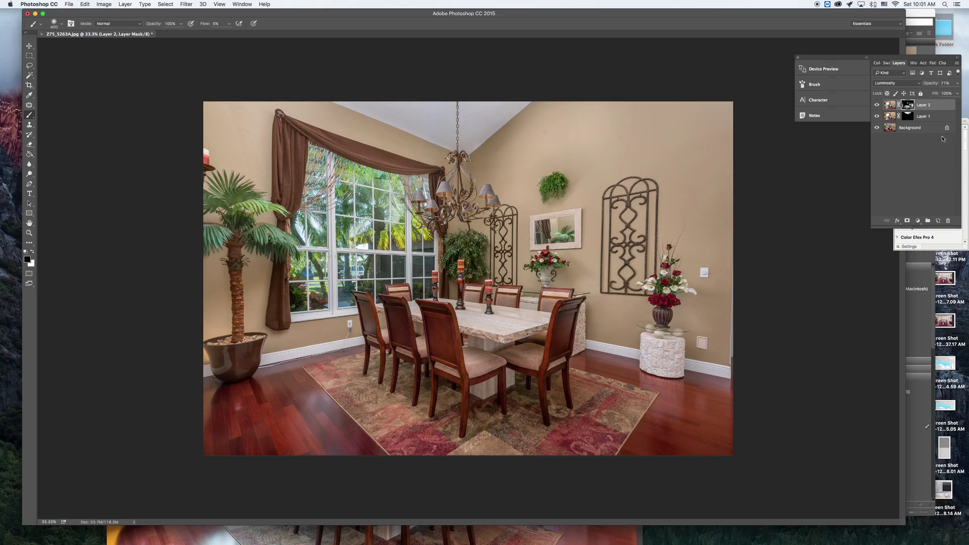
Duplicate the Background layer and merge Layer 1 and Layer 2 down into the copy.
click(942, 116)
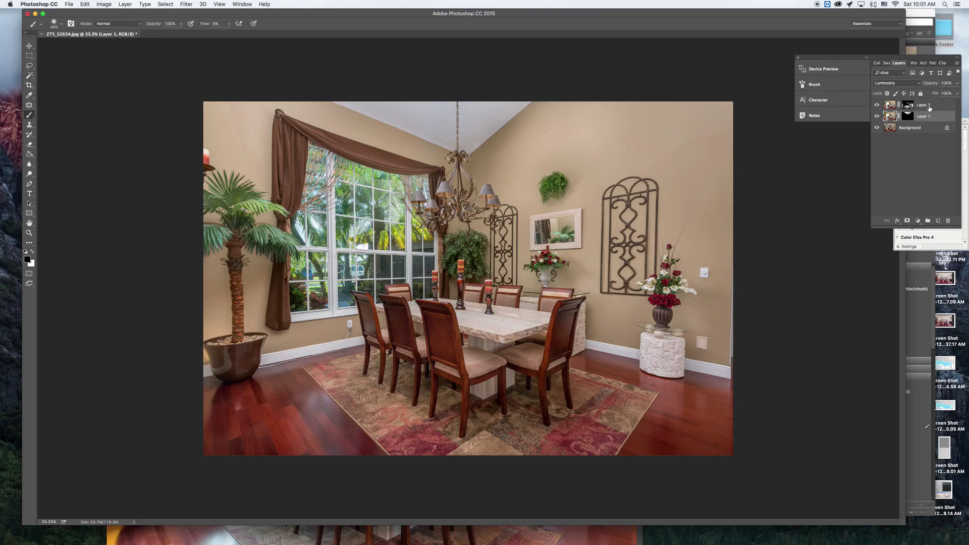
drag(935, 134, 938, 221)
click(939, 118)
key(Delete)
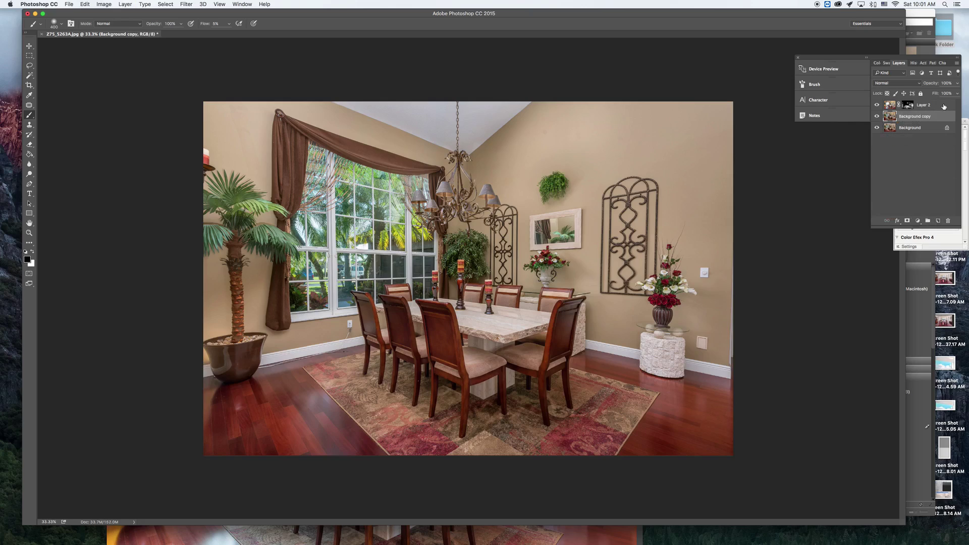
click(908, 105)
key(Delete)
Toggle the Background copy layer to compare the merged edit with the original photo, leaving it visible.
click(878, 105)
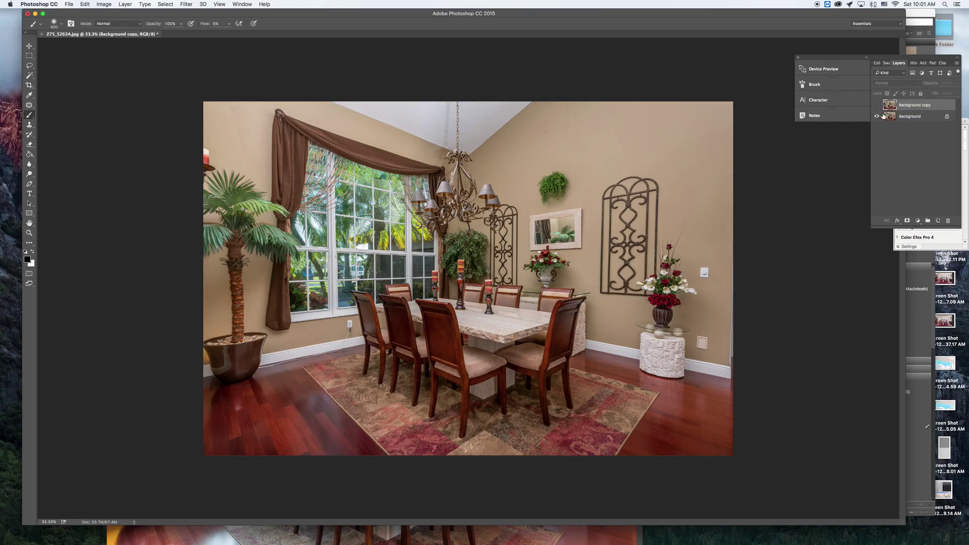
click(878, 106)
click(877, 106)
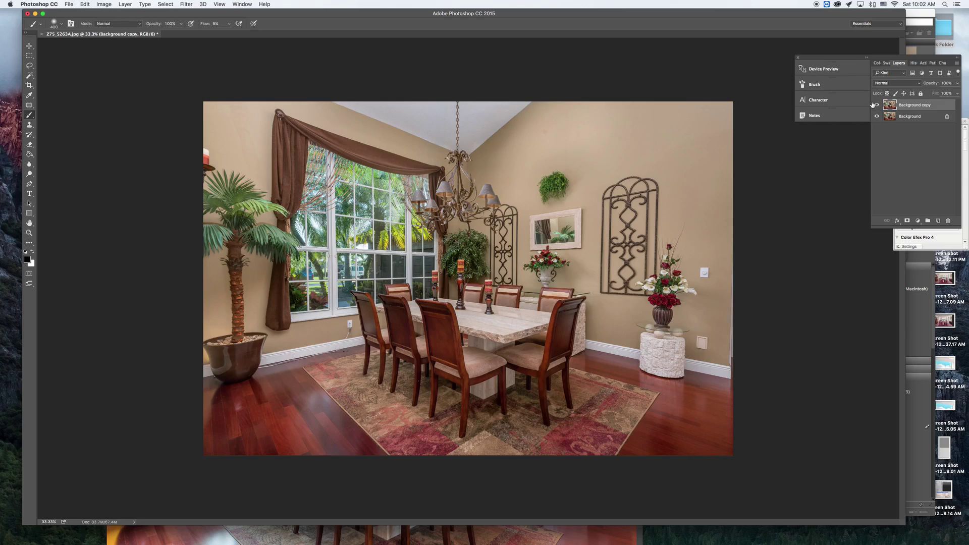
click(877, 105)
click(878, 105)
Patch the dark spot and the discoloured blotch on the beige wall above the hanging plant and iron wall decor.
click(568, 218)
mouse_move(568, 218)
mouse_down()
mouse_move(548, 216)
mouse_move(558, 225)
mouse_move(624, 213)
mouse_up()
key(bracketleft)
key(bracketleft)
key(bracketleft)
key(bracketleft)
key(bracketleft)
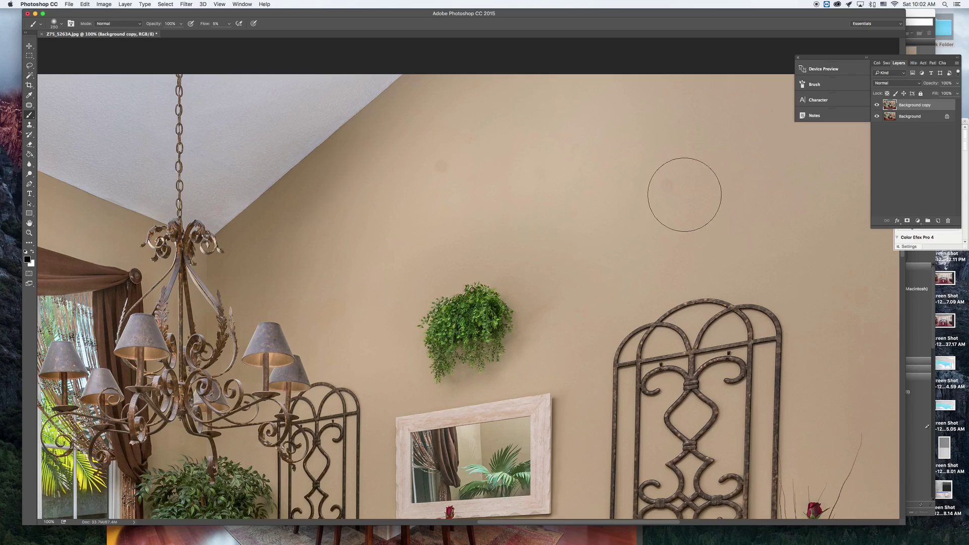
key(bracketleft)
click(29, 106)
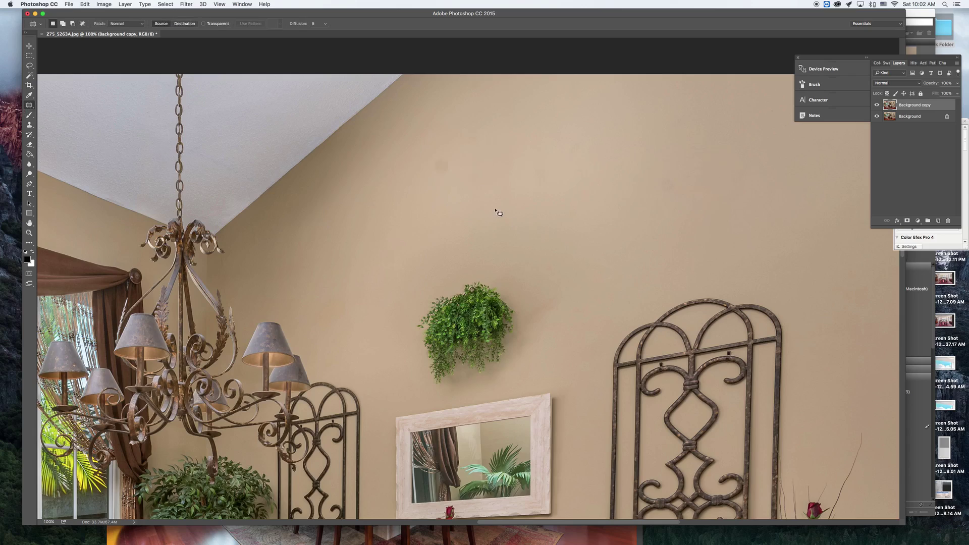
mouse_move(435, 160)
mouse_down()
mouse_move(433, 181)
mouse_move(457, 175)
mouse_up()
key(super+d)
mouse_move(682, 172)
mouse_down()
mouse_move(657, 173)
mouse_move(660, 201)
mouse_move(690, 177)
mouse_move(615, 151)
mouse_up()
key(super+d)
alt+click(534, 225)
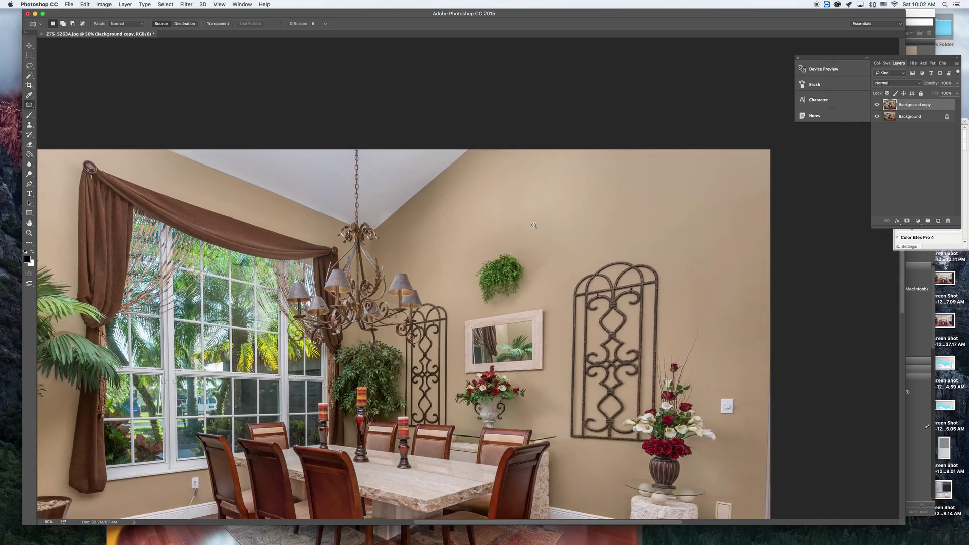
Patch the stains on the beige wall between the candle and the brown window curtain.
alt+click(221, 216)
drag(183, 134, 366, 205)
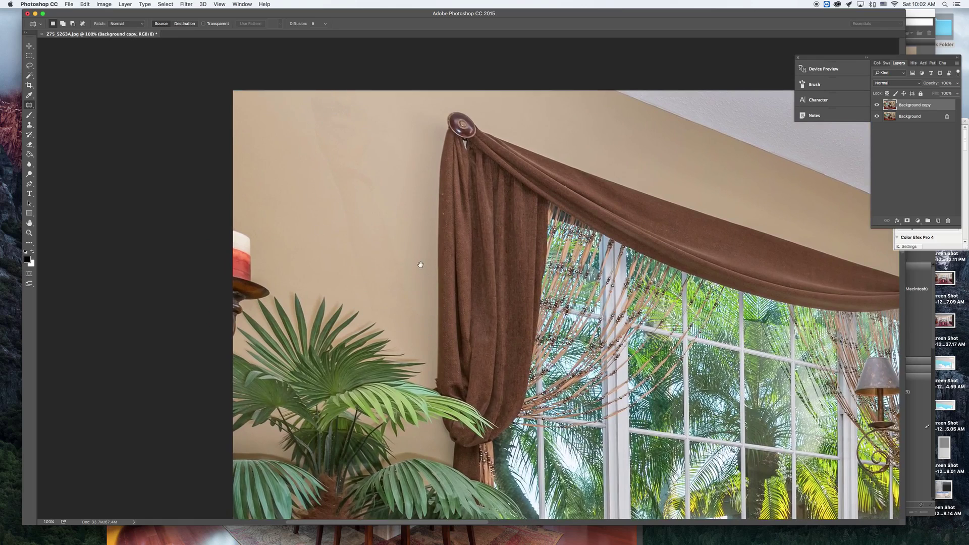
drag(420, 264, 444, 288)
mouse_move(326, 113)
mouse_down()
mouse_move(335, 194)
mouse_move(383, 210)
mouse_move(412, 177)
mouse_move(359, 108)
mouse_up()
drag(366, 147, 300, 193)
key(ctrl+d)
mouse_move(363, 192)
mouse_down()
mouse_move(364, 290)
mouse_move(399, 339)
mouse_move(436, 355)
mouse_move(447, 308)
mouse_move(402, 185)
mouse_up()
drag(389, 237, 311, 191)
key(ctrl+d)
mouse_move(392, 194)
mouse_down()
mouse_move(387, 209)
mouse_move(444, 198)
mouse_move(368, 149)
mouse_up()
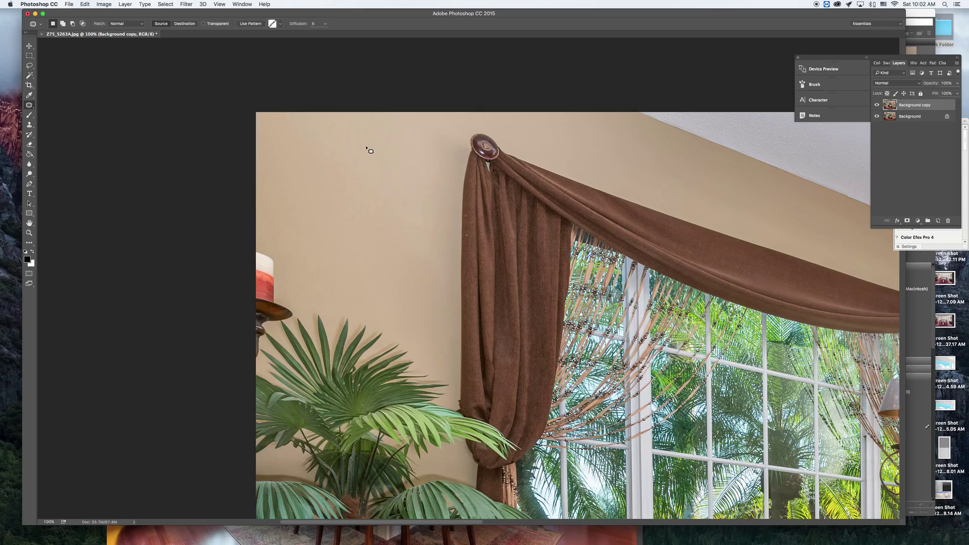
alt+click(390, 190)
alt+click(389, 190)
alt+click(389, 191)
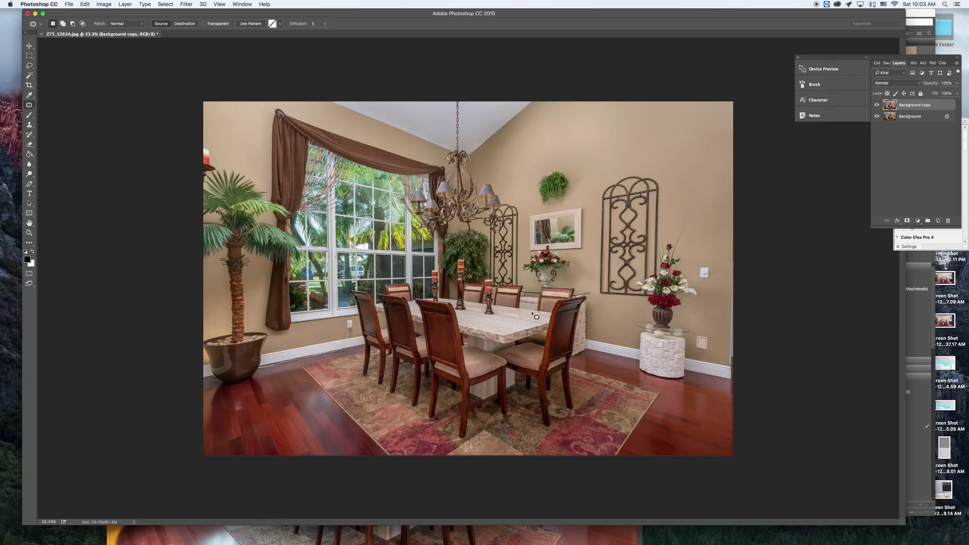
Merge the retouched copy into the Background layer and save the photo as the JPEG file Z75_5263AC.jpg.
key(super+j)
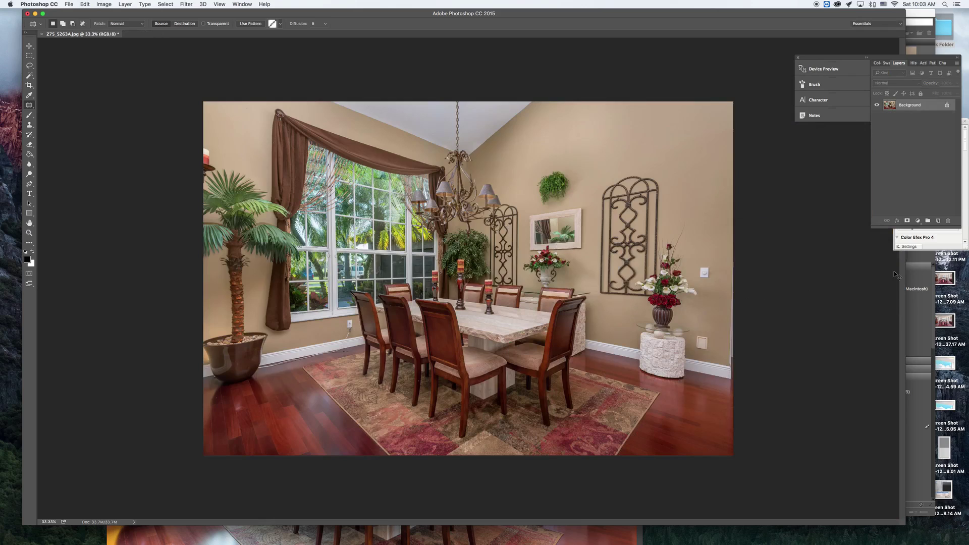
key(super+shift+s)
click(466, 31)
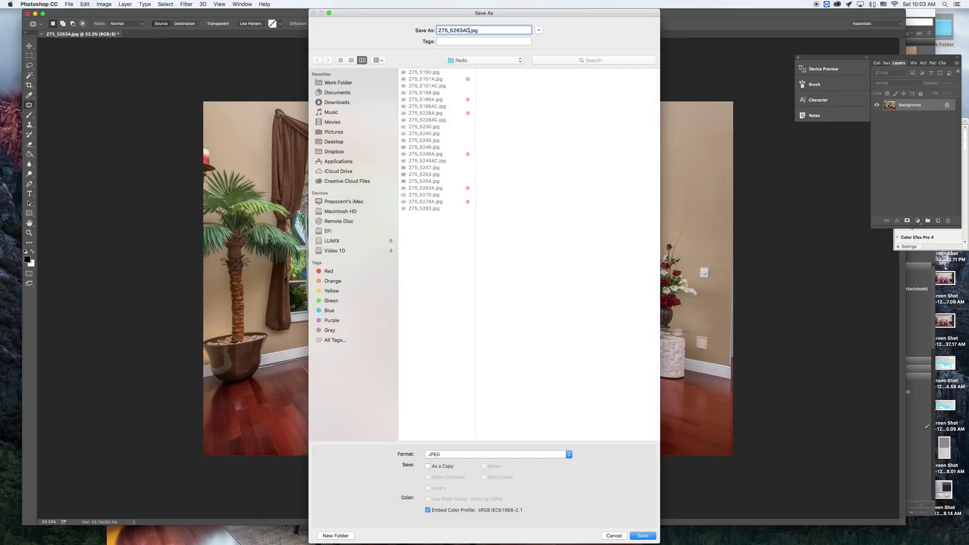
key(Return)
key(Return)
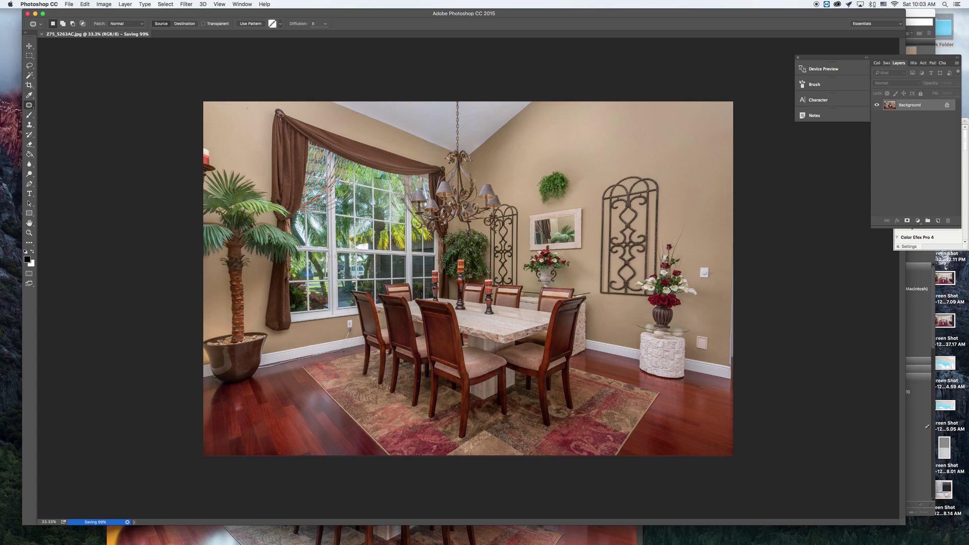
Close the saved photo and open Z75_5278A.jpg and Z75_5283.jpg in Photoshop from Adobe Bridge.
key(super+w)
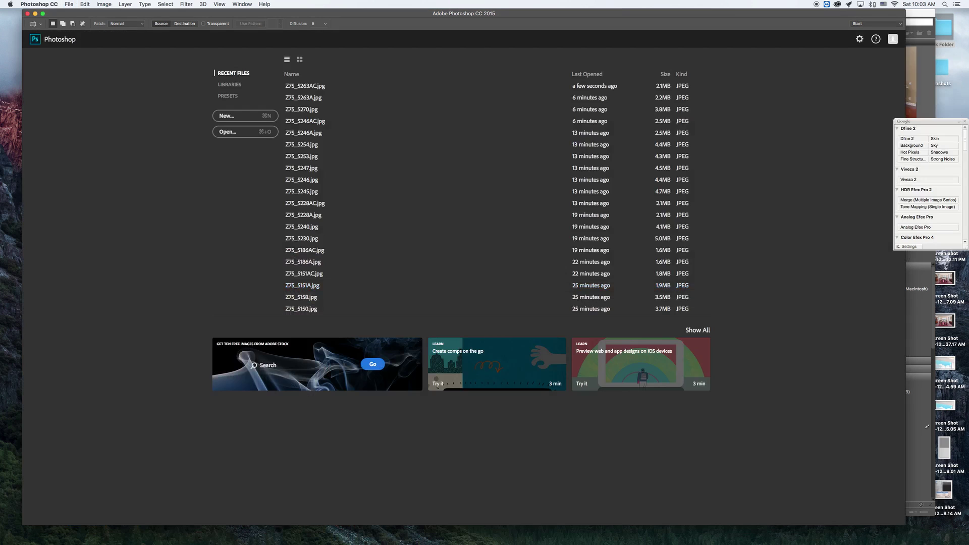
key(super+Tab)
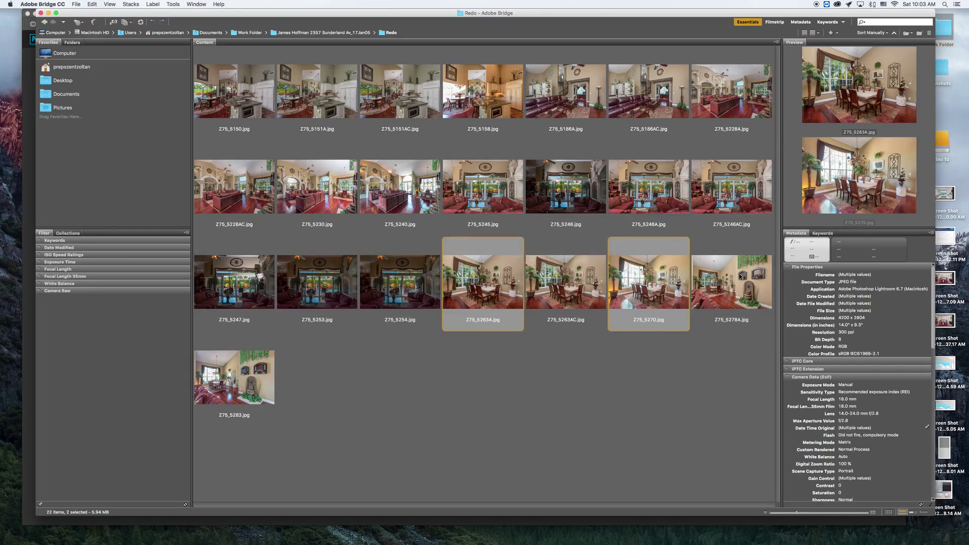
click(741, 276)
double_click(271, 386)
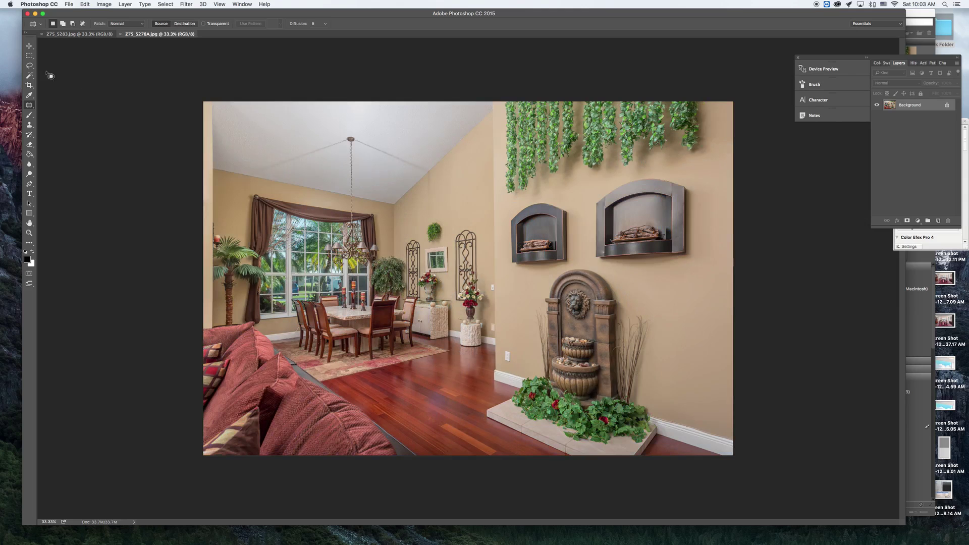
Float Z75_5283.jpg in its own window and copy its image into Z75_5278A.jpg as an aligned new layer.
click(29, 47)
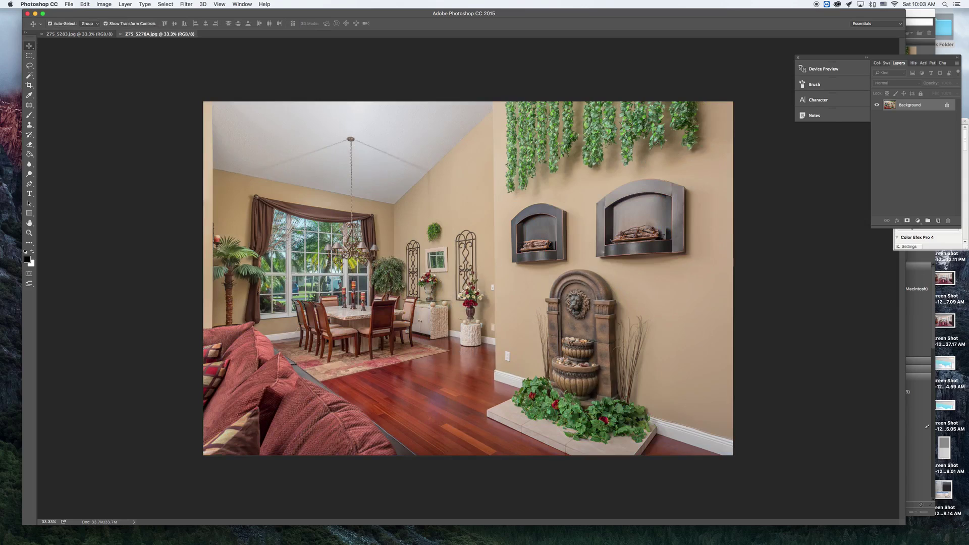
click(73, 34)
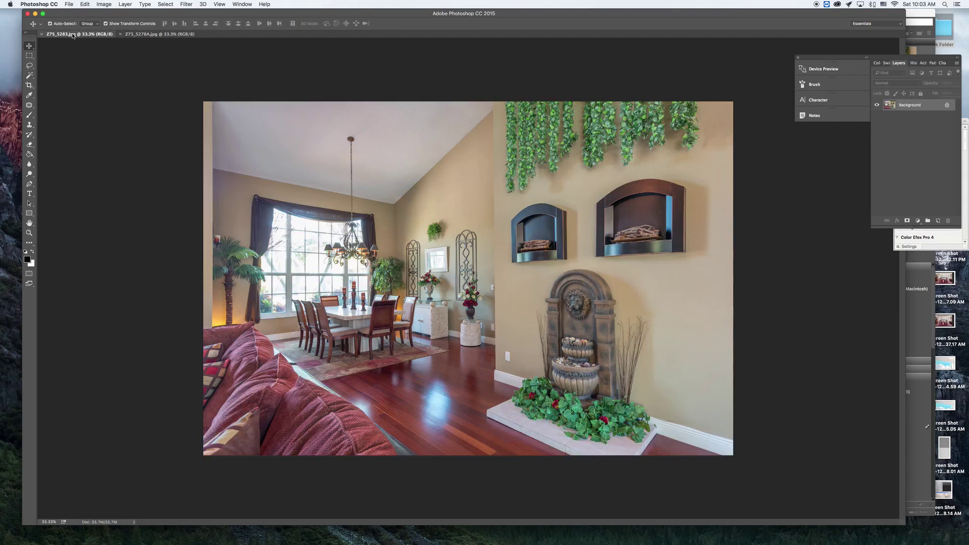
drag(73, 34, 145, 242)
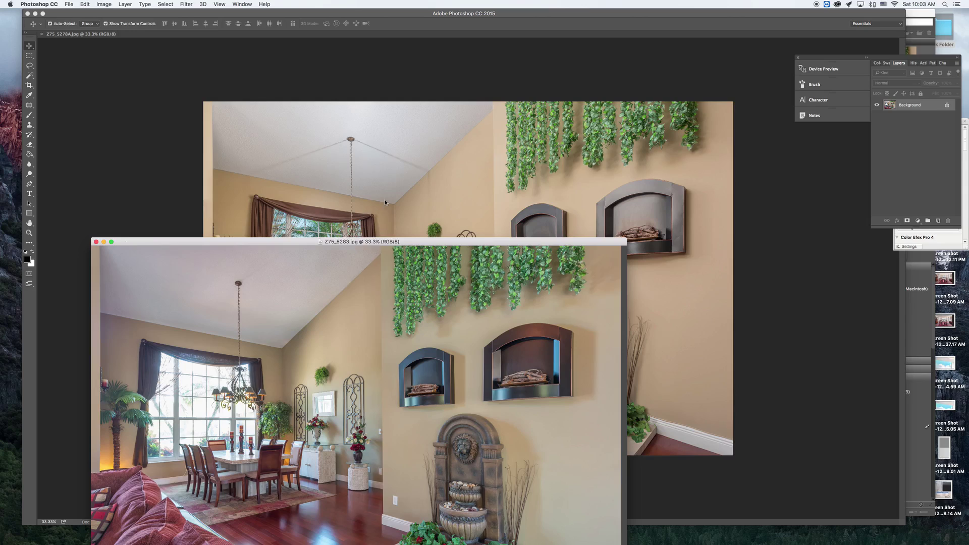
drag(384, 202, 385, 202)
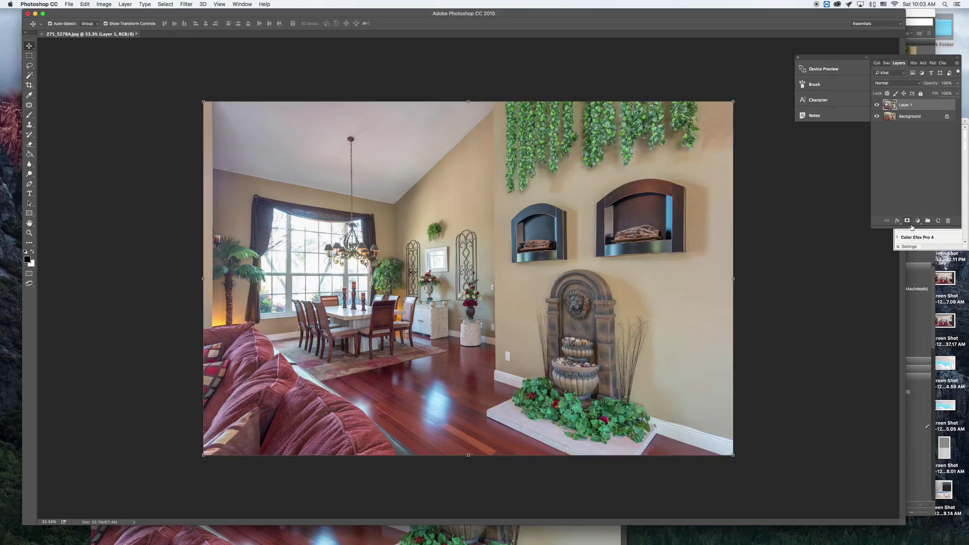
Toggle Layer 1's visibility repeatedly to compare the two exposures' ceiling, walls, window and floor, leaving the layer hidden.
click(877, 105)
click(878, 105)
click(877, 105)
click(877, 105)
click(877, 105)
click(878, 105)
click(876, 106)
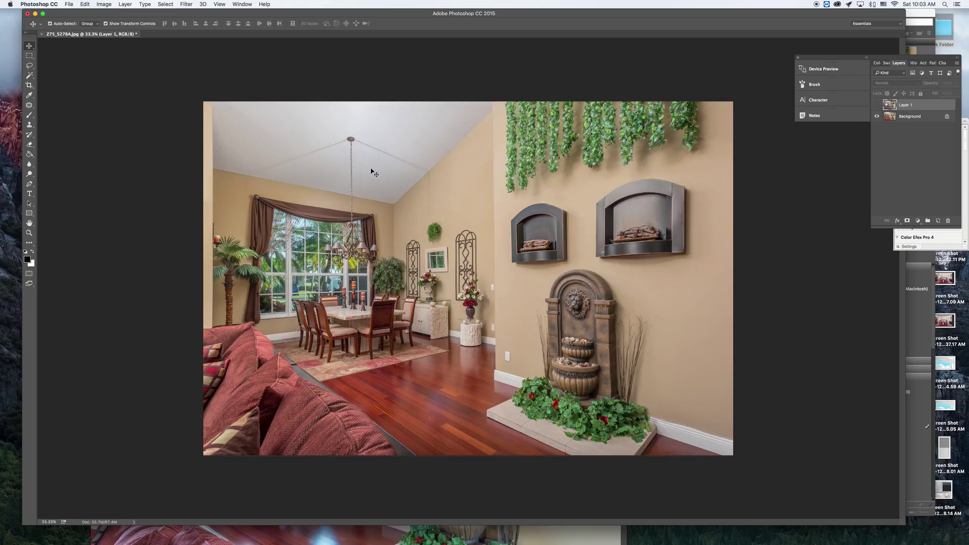
click(878, 105)
click(877, 106)
click(877, 106)
click(876, 106)
click(876, 105)
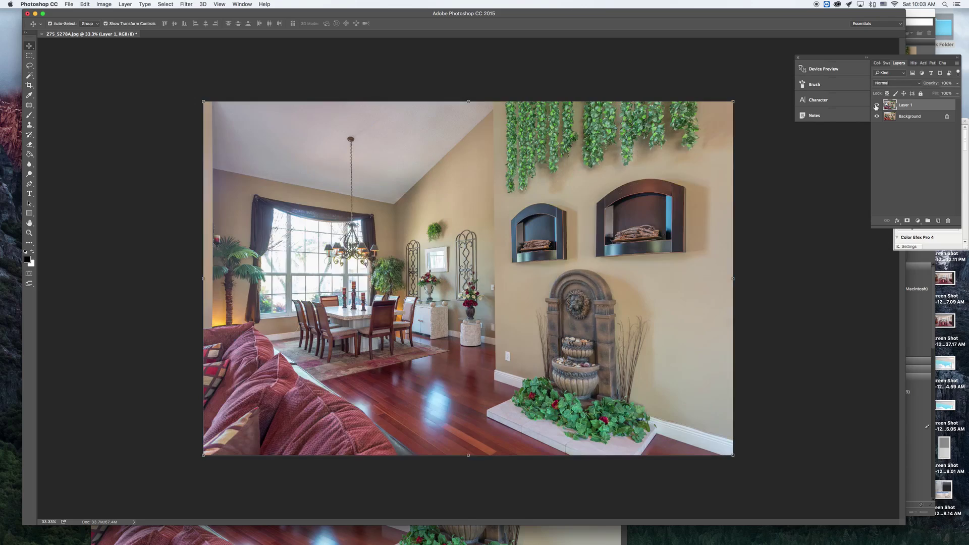
click(876, 105)
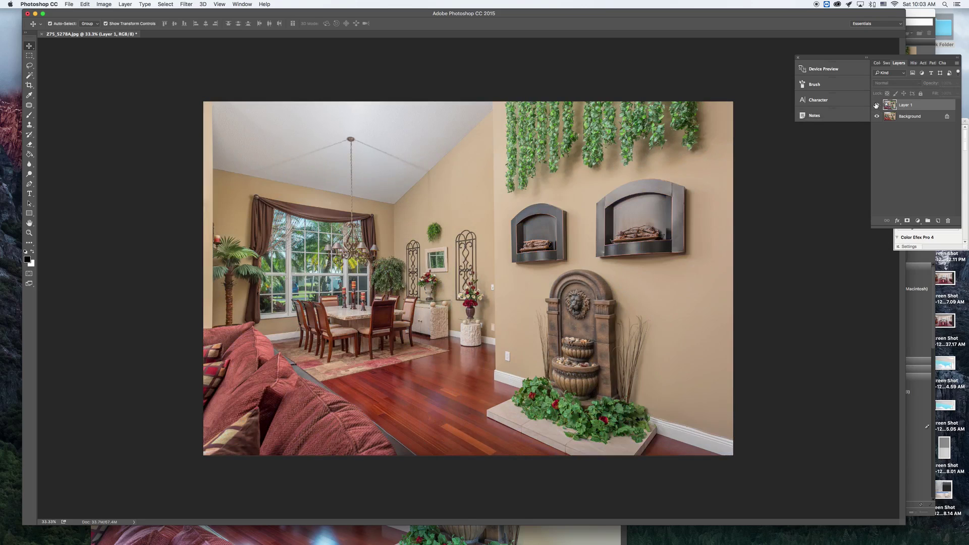
Show Layer 1, give it a mask inverted to black, and set its blend mode to Luminosity.
click(876, 106)
click(907, 222)
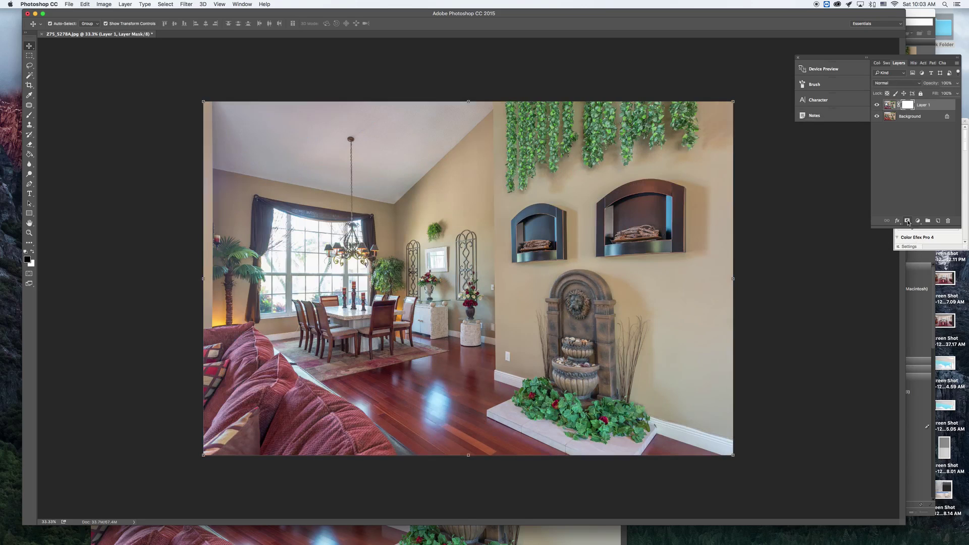
key(super)
key(super+i)
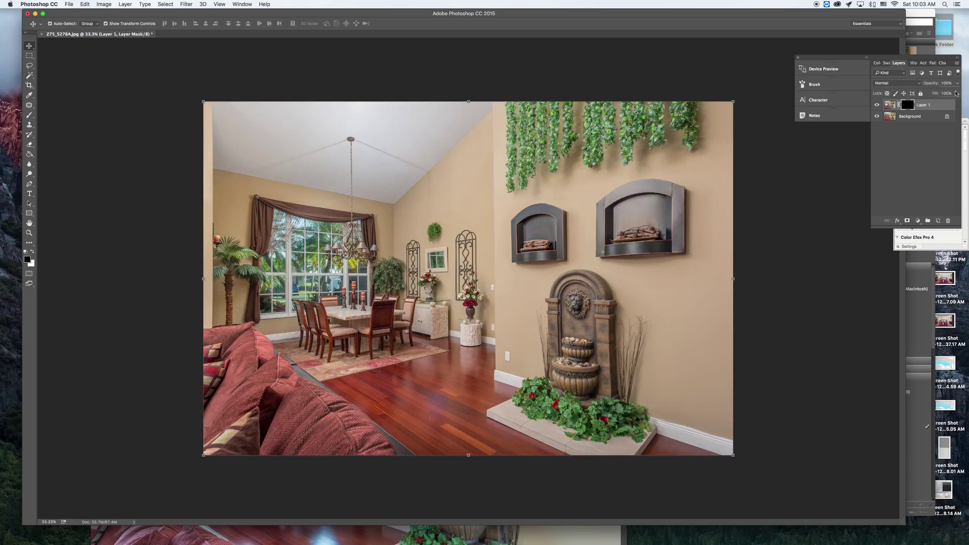
click(896, 83)
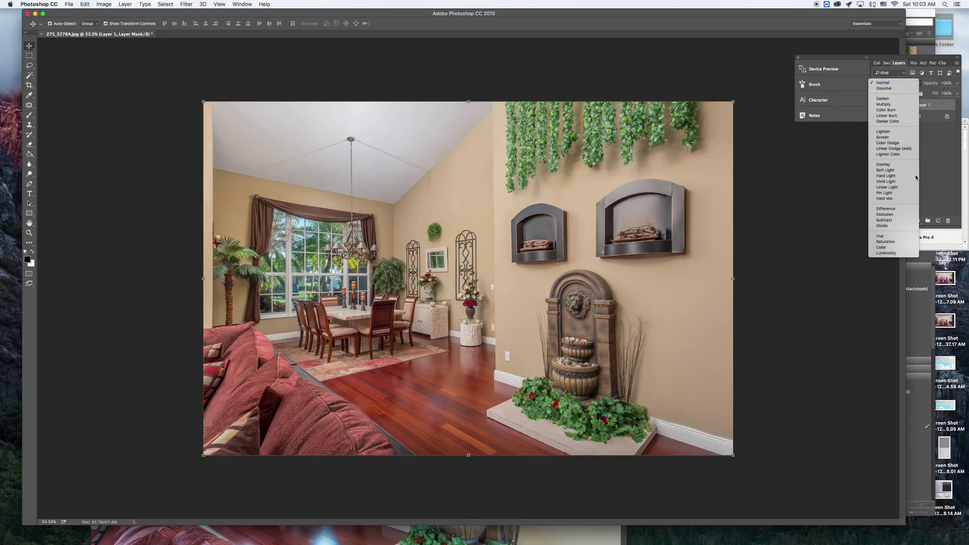
click(893, 255)
Paint white on Layer 1's mask with an enlarged brush at 5% flow over the ceiling, walls, wall fireplaces and fountain.
click(29, 115)
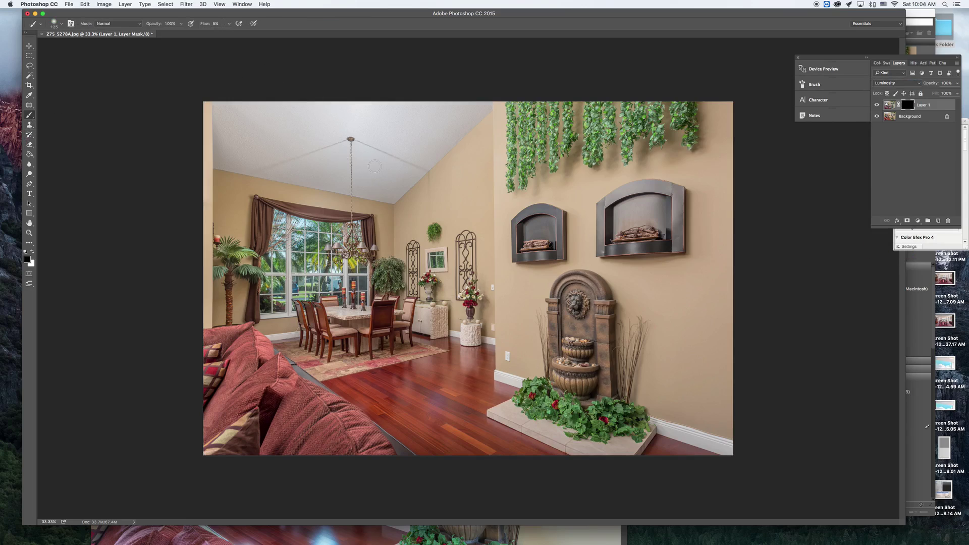
key(bracketright)
key(bracketright)
key(bracketright)
key(bracketright)
key(bracketright)
key(bracketright)
key(bracketright)
mouse_move(434, 130)
mouse_down()
mouse_move(288, 154)
mouse_move(382, 145)
mouse_move(345, 158)
mouse_move(358, 156)
mouse_move(260, 156)
mouse_move(349, 154)
mouse_move(330, 151)
mouse_move(342, 135)
mouse_move(287, 145)
mouse_move(349, 148)
mouse_move(263, 154)
mouse_move(359, 158)
mouse_move(253, 155)
mouse_move(291, 160)
mouse_move(238, 187)
mouse_move(283, 159)
mouse_move(273, 178)
mouse_move(358, 156)
mouse_move(384, 135)
mouse_move(422, 152)
mouse_move(371, 170)
mouse_move(431, 148)
mouse_move(441, 167)
mouse_move(426, 182)
mouse_move(443, 157)
mouse_move(417, 187)
mouse_move(417, 205)
mouse_move(409, 194)
mouse_move(480, 95)
mouse_move(497, 93)
mouse_move(395, 192)
mouse_move(429, 205)
mouse_move(487, 107)
mouse_move(344, 159)
mouse_move(403, 125)
mouse_move(428, 141)
mouse_move(339, 148)
mouse_move(364, 137)
mouse_move(401, 141)
mouse_move(349, 138)
mouse_move(433, 100)
mouse_move(432, 115)
mouse_move(389, 117)
mouse_move(366, 155)
mouse_move(349, 120)
mouse_move(450, 71)
mouse_move(398, 111)
mouse_move(341, 131)
mouse_move(287, 123)
mouse_move(271, 131)
mouse_move(247, 115)
mouse_move(326, 106)
mouse_move(379, 134)
mouse_move(419, 138)
mouse_move(414, 182)
mouse_move(480, 175)
mouse_move(353, 199)
mouse_move(461, 162)
mouse_move(392, 173)
mouse_move(461, 123)
mouse_move(560, 103)
mouse_move(661, 202)
mouse_move(639, 218)
mouse_move(641, 234)
mouse_move(651, 205)
mouse_move(637, 197)
mouse_move(581, 237)
mouse_move(701, 181)
mouse_up()
mouse_move(565, 242)
mouse_down()
mouse_move(522, 245)
mouse_move(561, 245)
mouse_move(550, 212)
mouse_move(591, 208)
mouse_move(570, 133)
mouse_move(598, 115)
mouse_move(549, 209)
mouse_move(540, 201)
mouse_move(555, 138)
mouse_move(645, 103)
mouse_move(640, 171)
mouse_move(653, 198)
mouse_move(730, 169)
mouse_move(719, 117)
mouse_move(664, 217)
mouse_move(689, 300)
mouse_up()
mouse_move(635, 313)
mouse_down()
mouse_move(603, 363)
mouse_move(570, 378)
mouse_move(623, 374)
mouse_move(641, 413)
mouse_move(625, 349)
mouse_move(590, 391)
mouse_move(628, 220)
mouse_move(534, 178)
mouse_up()
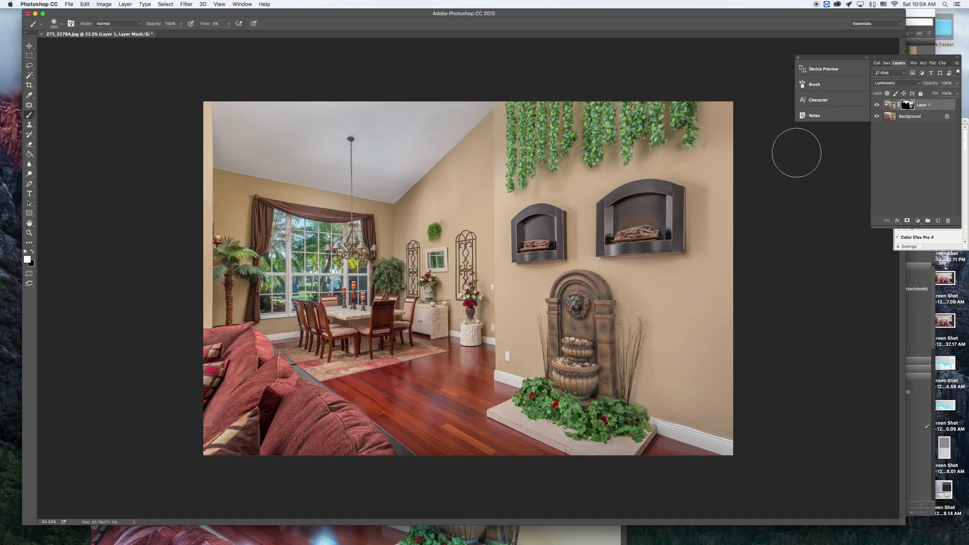
Toggle Layer 1's visibility repeatedly to compare the ceiling, walls, fireplaces and fountain with and without the masked blend, leaving it visible.
click(877, 105)
click(877, 105)
click(876, 105)
click(877, 105)
click(877, 105)
click(877, 105)
click(877, 105)
click(877, 104)
click(878, 104)
click(877, 105)
key(x)
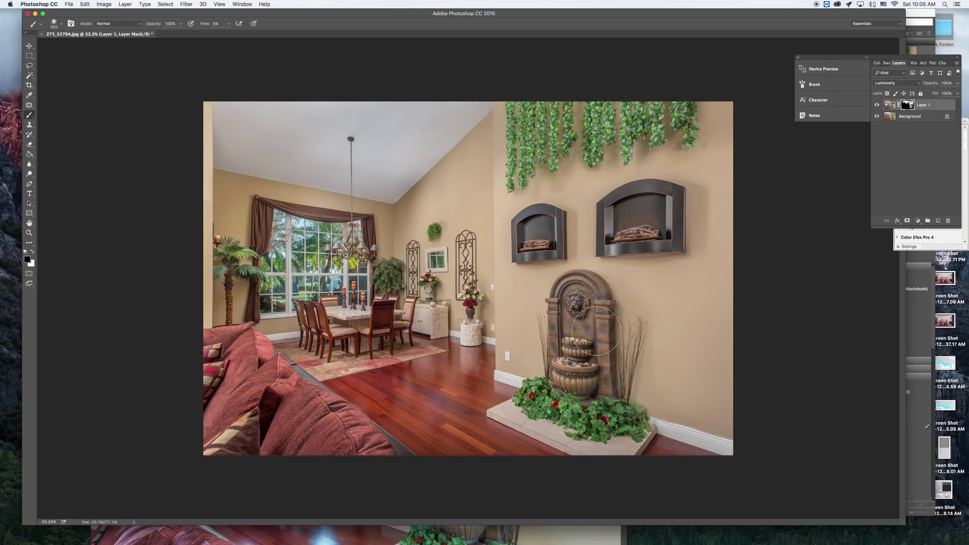
click(877, 105)
click(877, 106)
click(877, 106)
click(878, 106)
click(878, 106)
click(877, 106)
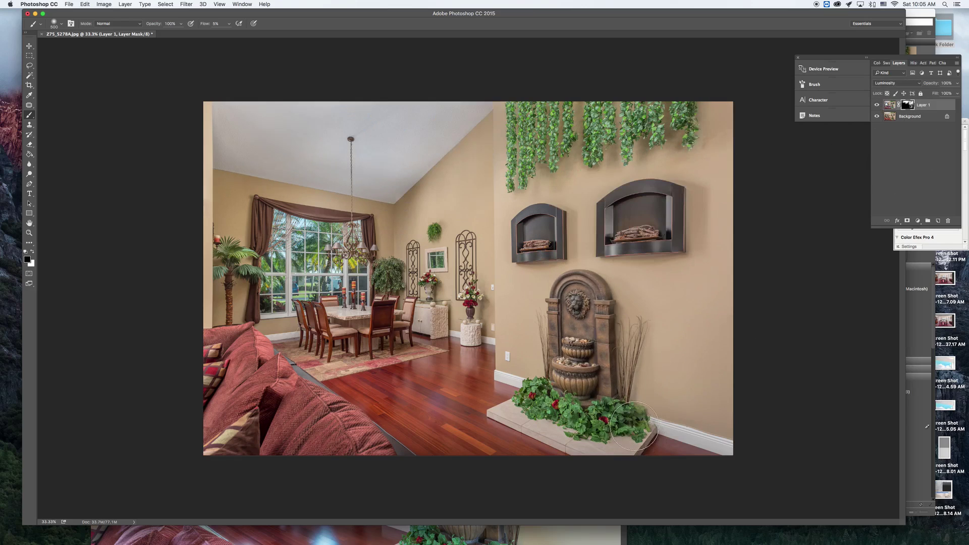
click(877, 106)
click(878, 106)
click(877, 105)
click(877, 106)
click(877, 105)
click(877, 106)
click(878, 105)
click(877, 105)
click(877, 106)
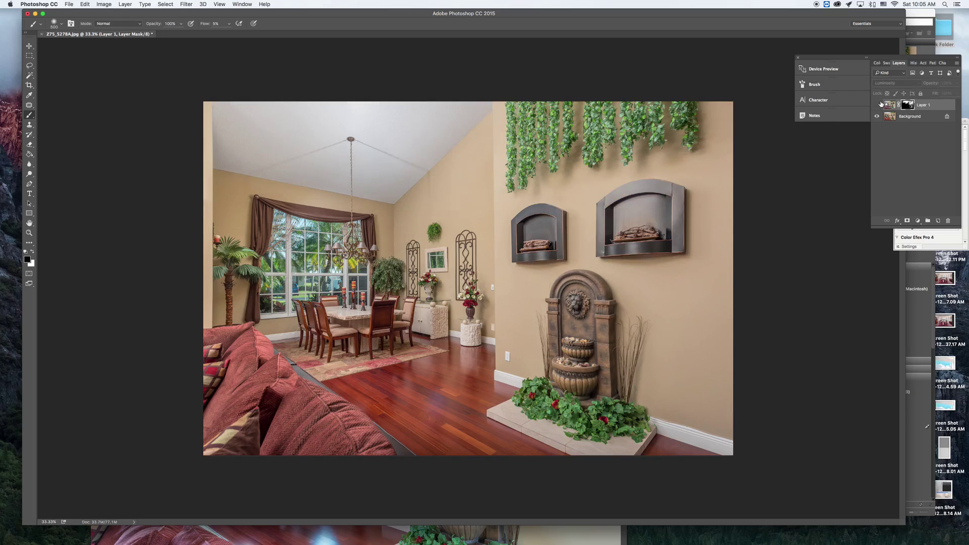
click(877, 105)
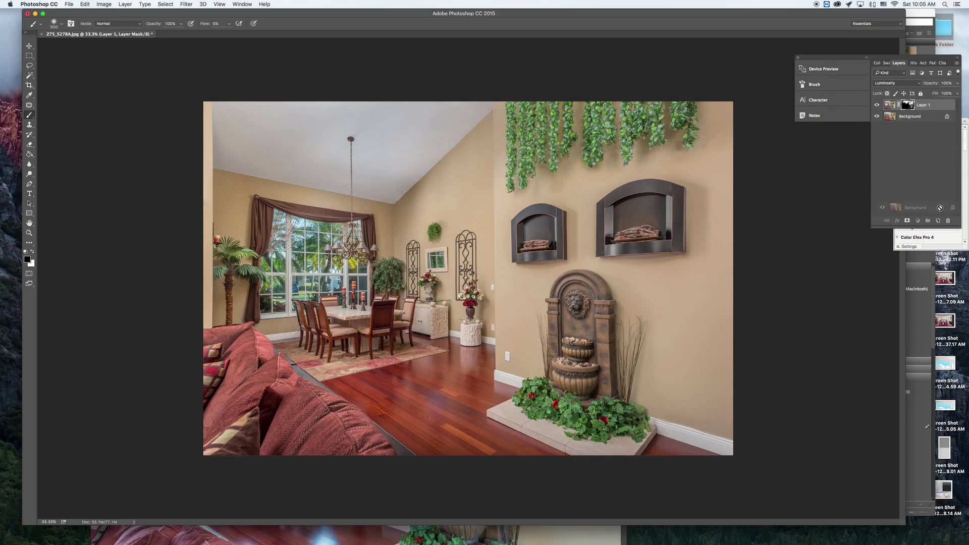
Duplicate the Background layer and merge Layer 1 into the copy.
click(926, 117)
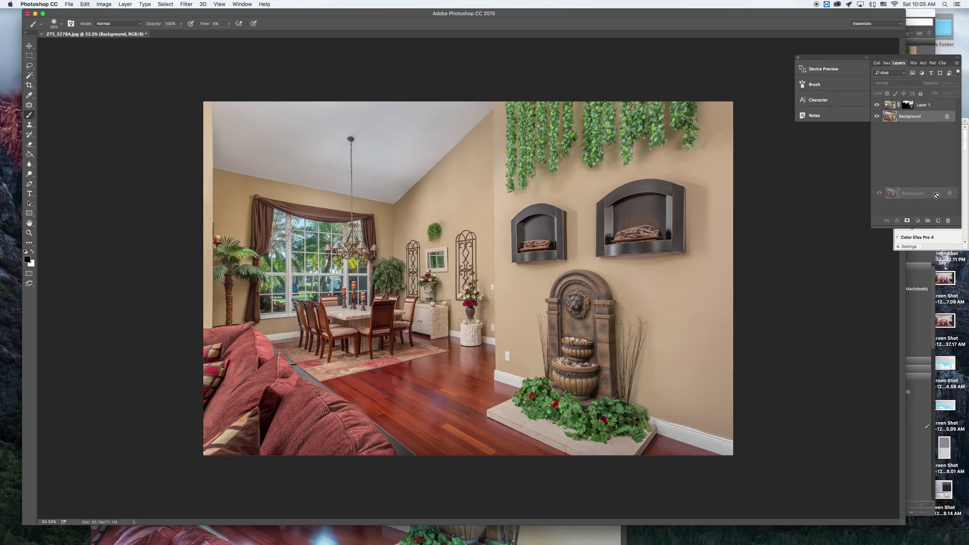
drag(932, 117, 938, 221)
click(951, 106)
key(Delete)
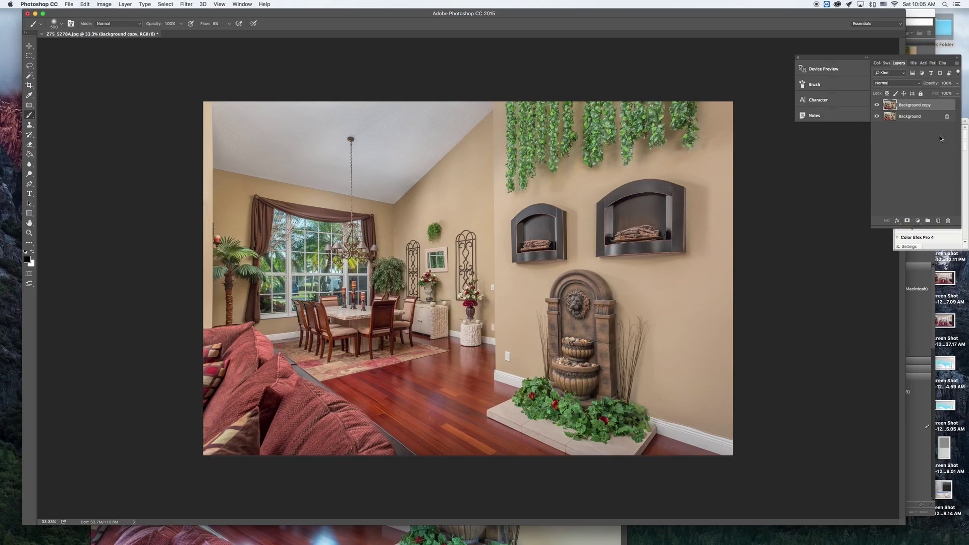
Create a new layer named DB in Overlay mode, filled with the overlay-neutral 50% gray.
alt+click(938, 221)
text(DB)
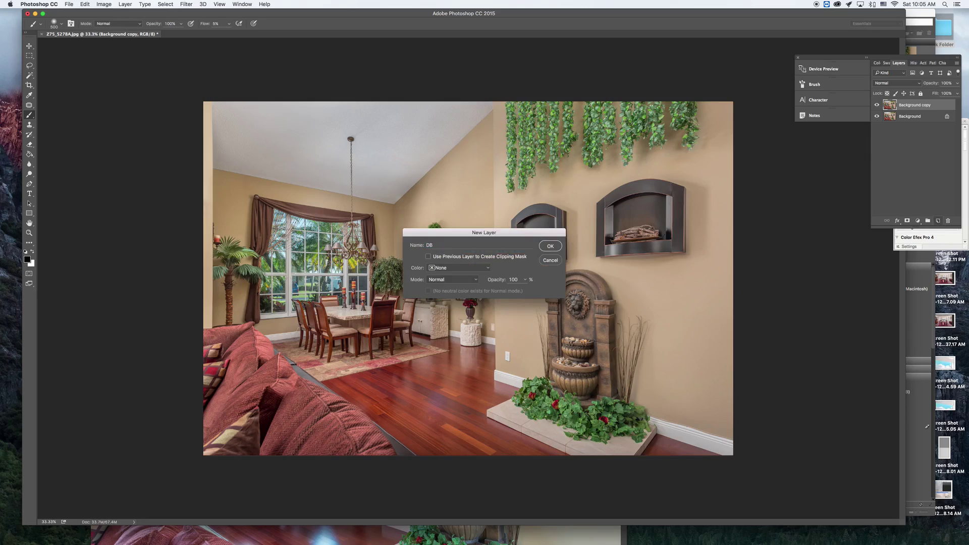
click(476, 282)
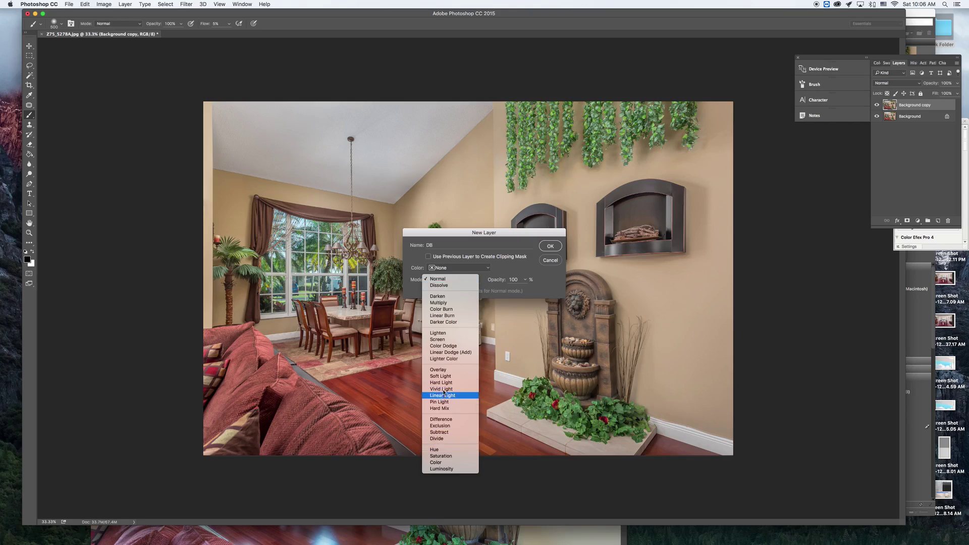
click(444, 370)
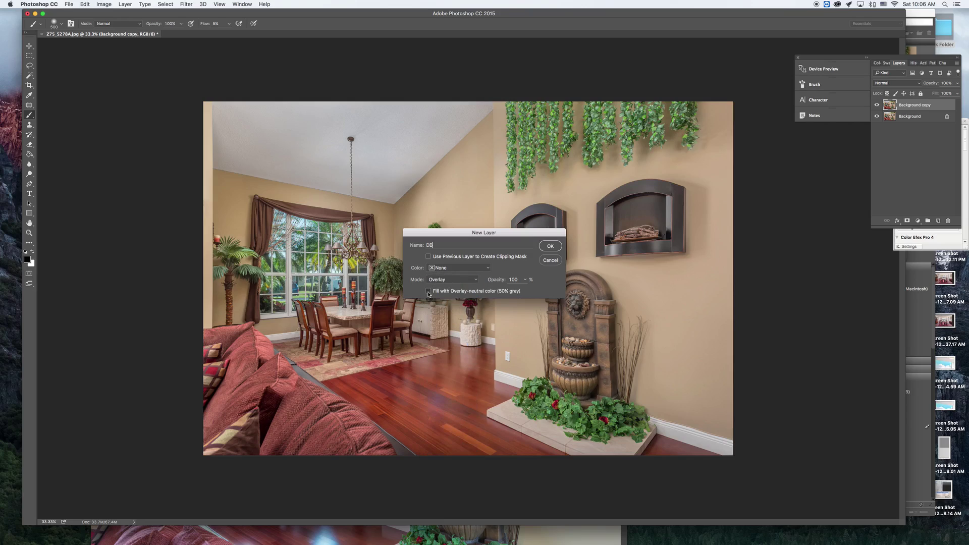
click(554, 248)
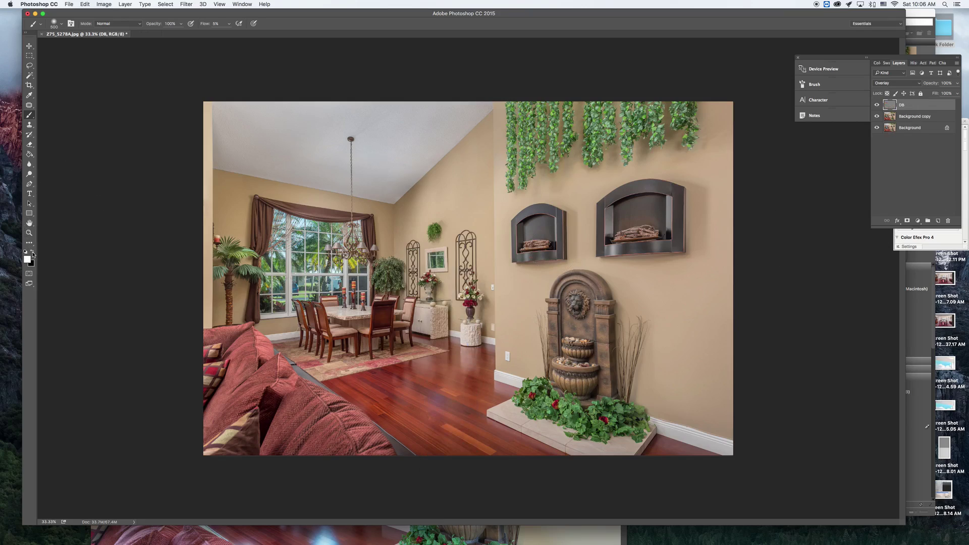
Dodge and burn the ceiling corner and adjoining wall on the DB layer with white and black at 9% opacity and 100% flow.
click(230, 24)
click(180, 24)
drag(181, 33, 148, 36)
click(409, 197)
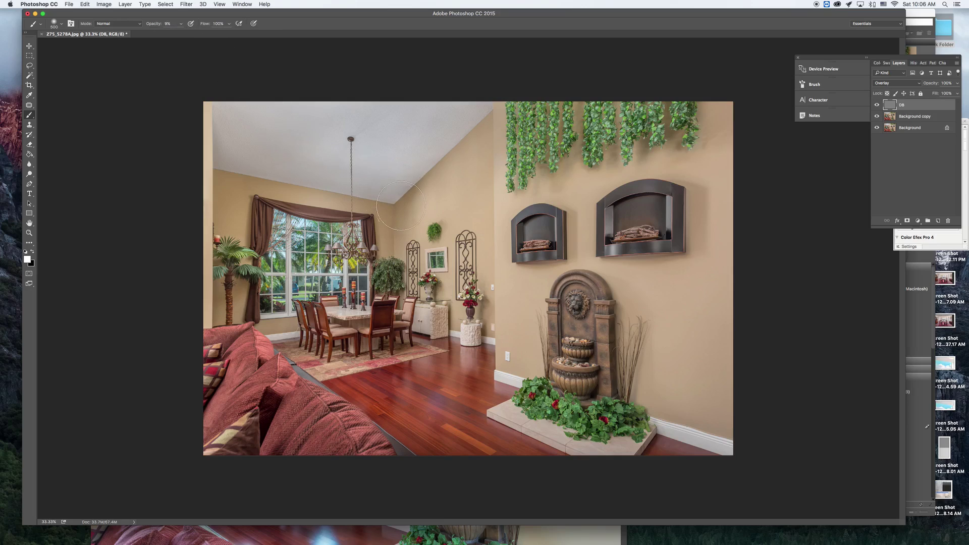
mouse_move(410, 182)
mouse_down()
mouse_move(400, 206)
mouse_move(432, 218)
mouse_move(399, 189)
mouse_move(451, 223)
mouse_move(462, 174)
mouse_move(402, 185)
mouse_move(401, 196)
mouse_up()
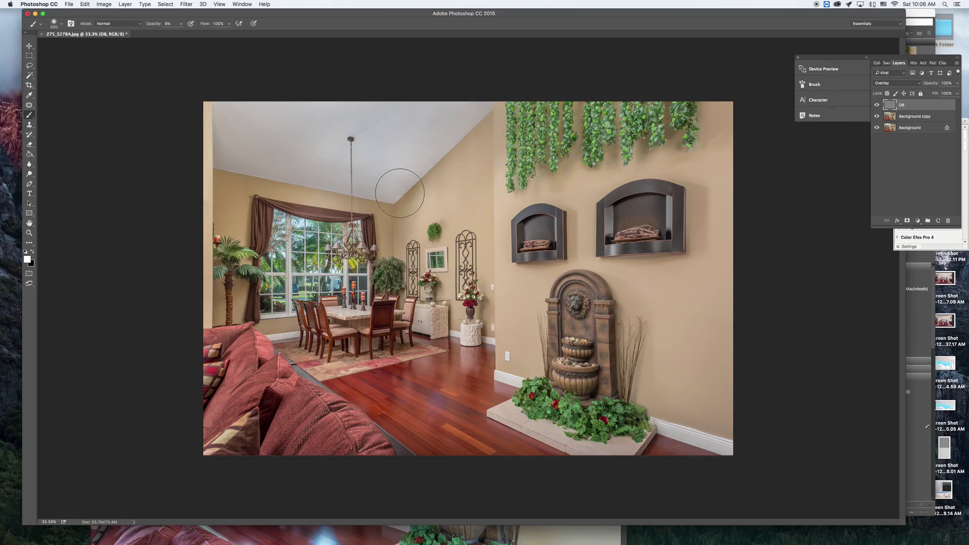
key(x)
mouse_move(419, 207)
mouse_down()
mouse_move(443, 207)
mouse_move(409, 211)
mouse_move(445, 231)
mouse_move(411, 238)
mouse_move(429, 212)
mouse_move(424, 229)
mouse_up()
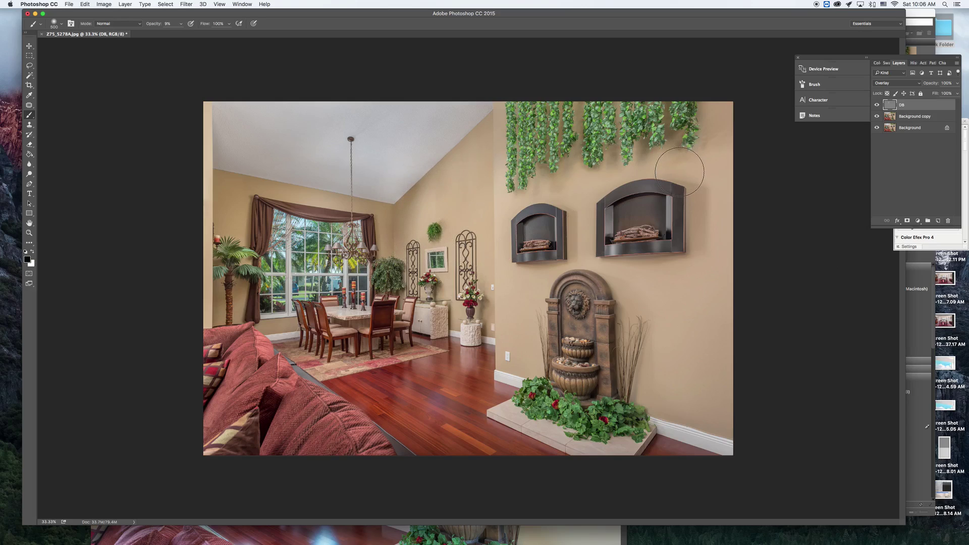
Compare the photo with and without the DB layer, and merge that layer into Background copy.
click(878, 105)
click(877, 105)
click(878, 105)
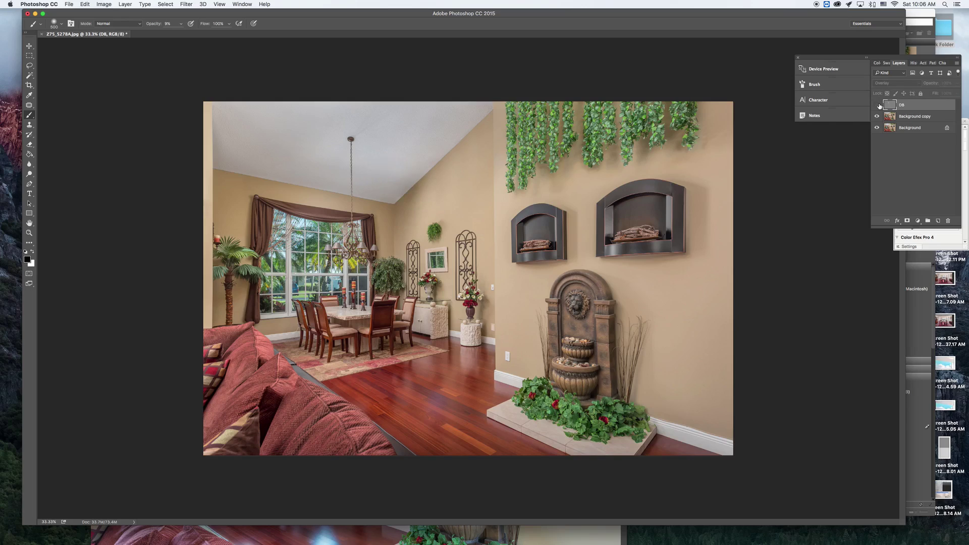
click(878, 105)
click(878, 105)
click(877, 105)
click(877, 105)
click(877, 105)
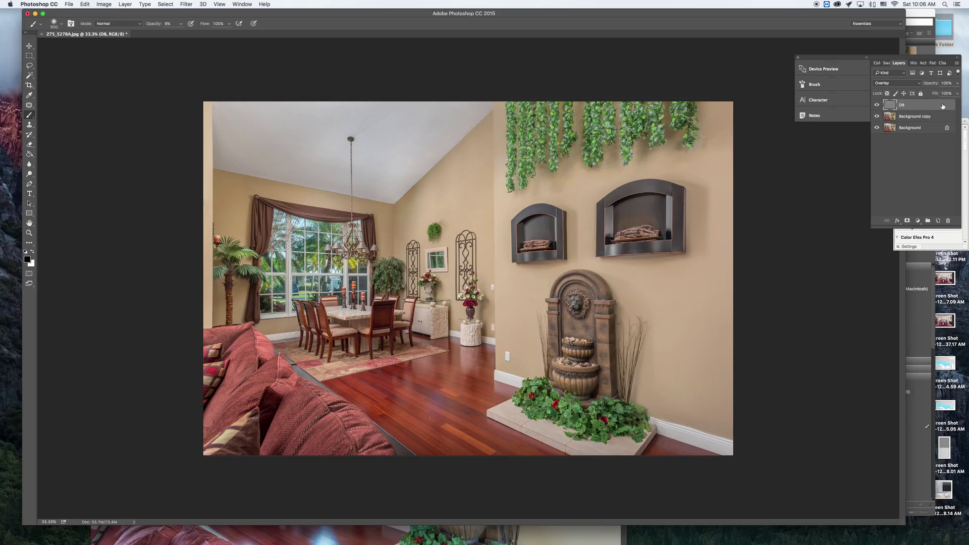
key(Delete)
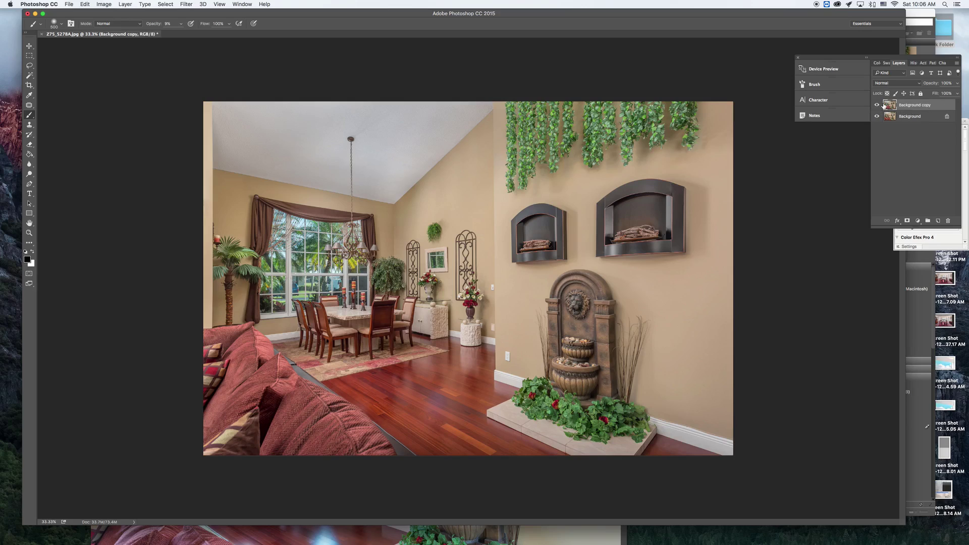
Toggle Background copy's visibility to compare it with the original, and merge it into the Background layer.
click(879, 105)
click(879, 105)
click(879, 105)
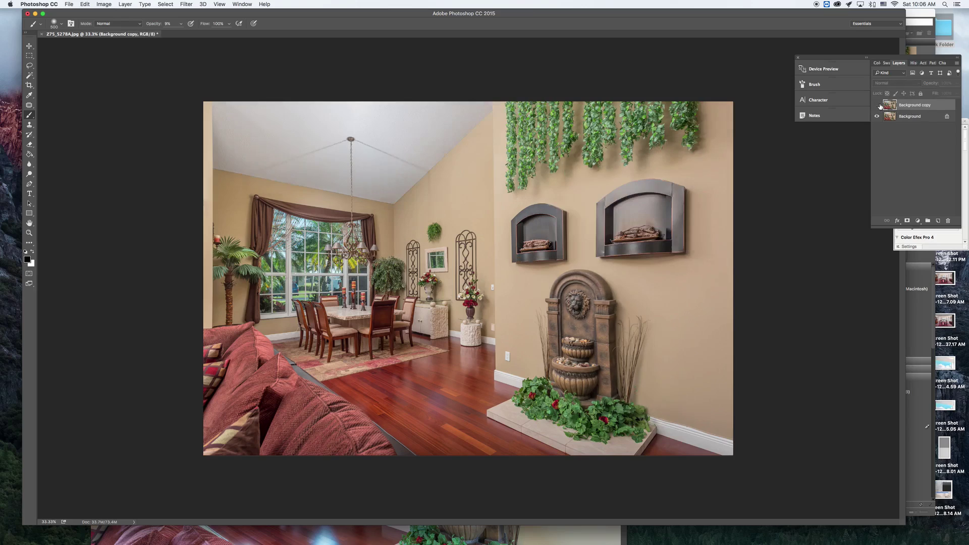
click(879, 105)
click(880, 106)
click(880, 106)
click(878, 105)
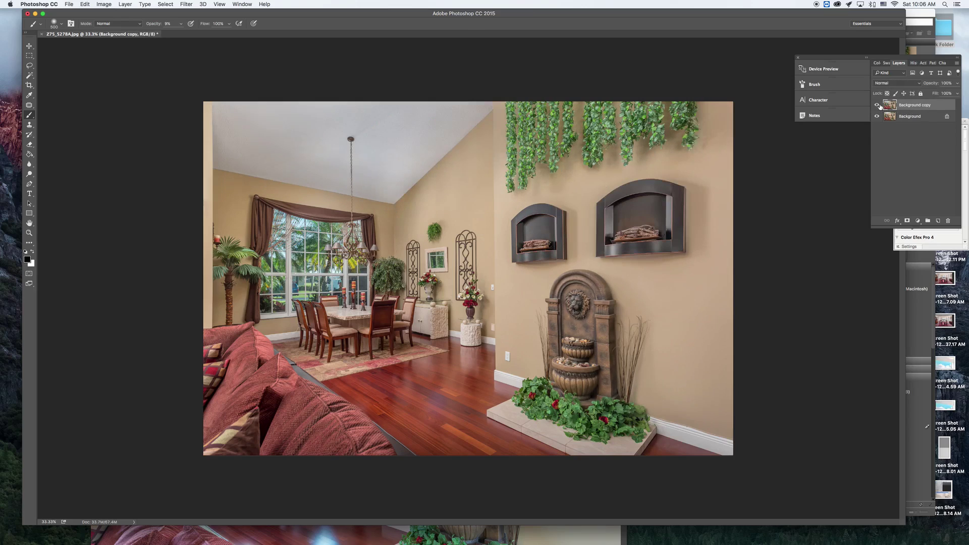
key(super+e)
Save the merged photo as a High-quality baseline JPEG and close it.
key(super+shift+s)
key(Right)
key(Return)
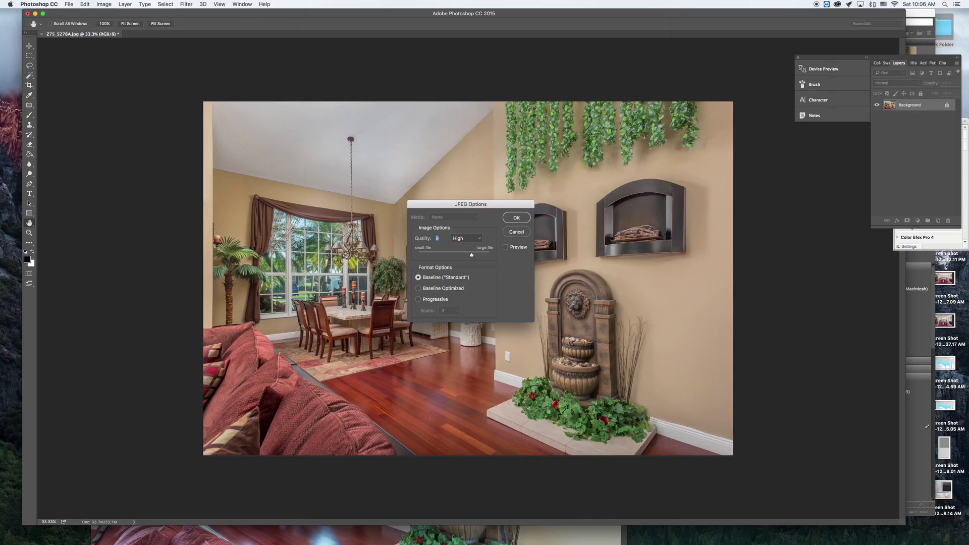
key(Return)
key(super+w)
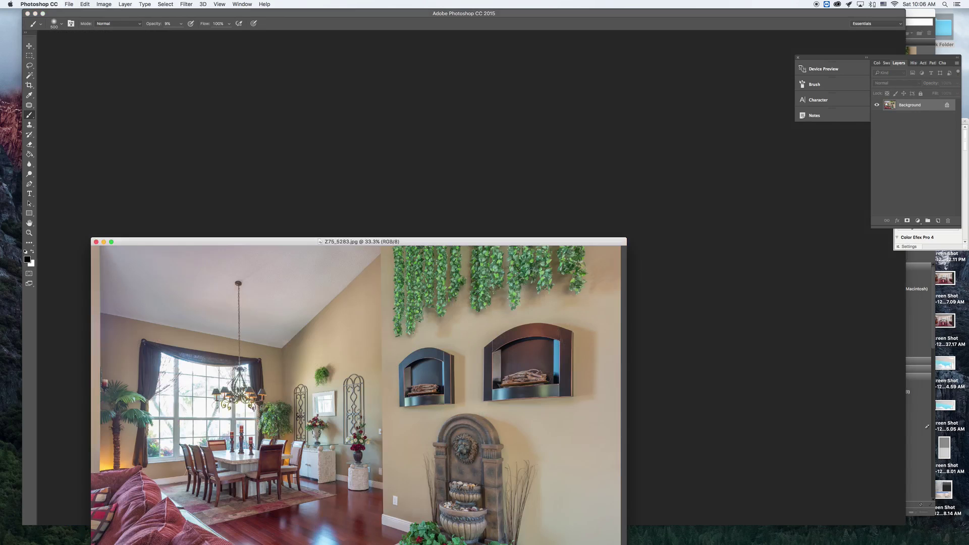